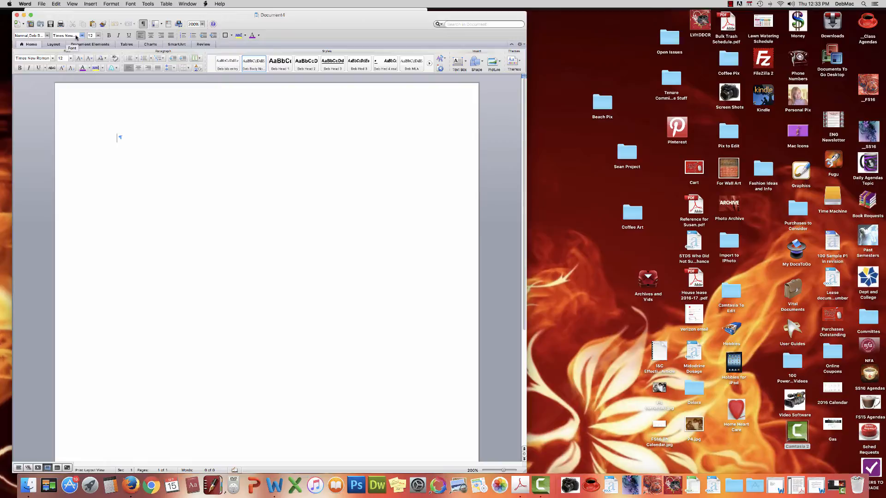
Step: Replace the font name with Calibri, then begin entering Times to switch back to Times New Roman
{"action": "left_click", "coordinate": [77, 36]}
{"action": "left_click", "coordinate": [77, 36]}
{"action": "left_click_drag", "start_coordinate": [54, 36], "coordinate": [85, 37]}
{"action": "key", "text": "BackSpace"}
{"action": "type", "text": "Calibri"}
{"action": "key", "text": "Return"}
{"action": "type", "text": "Times"}
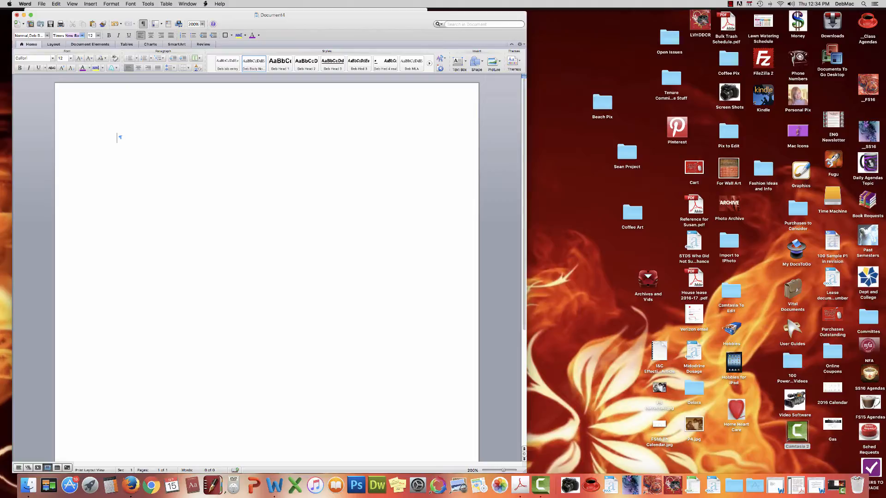
Step: Check the font size list and keep Times New Roman at 12 point
{"action": "left_click", "coordinate": [99, 36]}
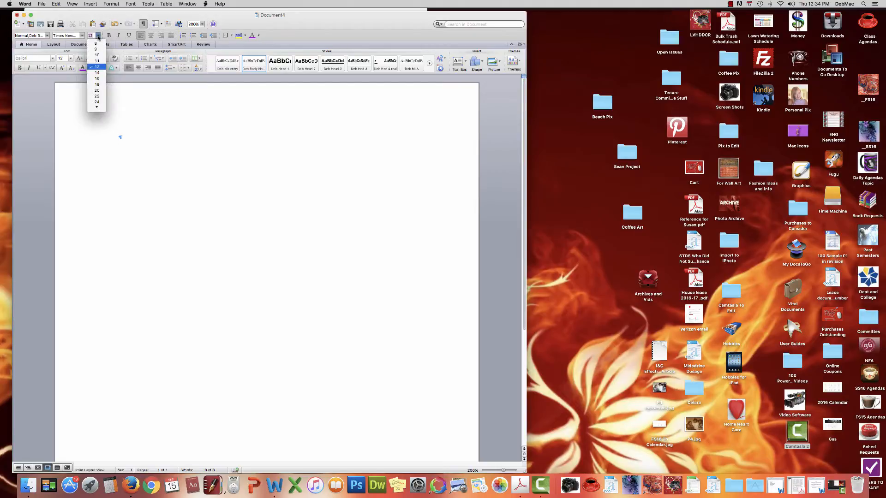
{"action": "left_click", "coordinate": [98, 36]}
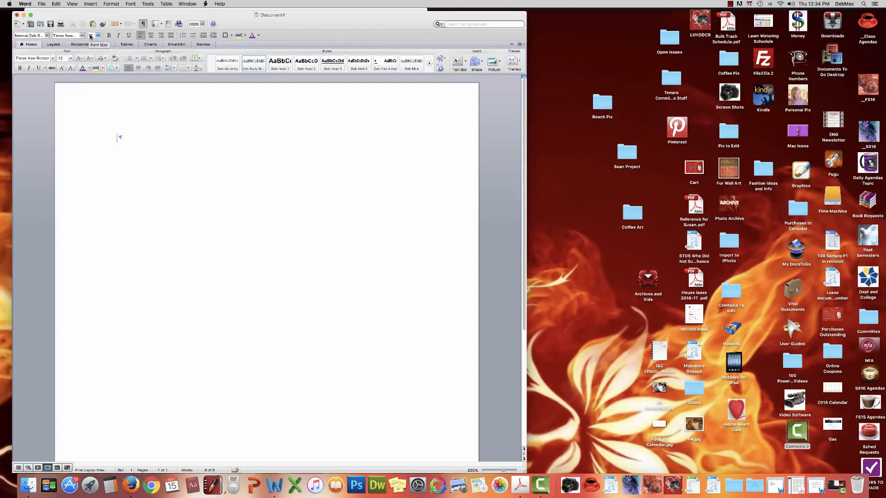
{"action": "left_click", "coordinate": [98, 36]}
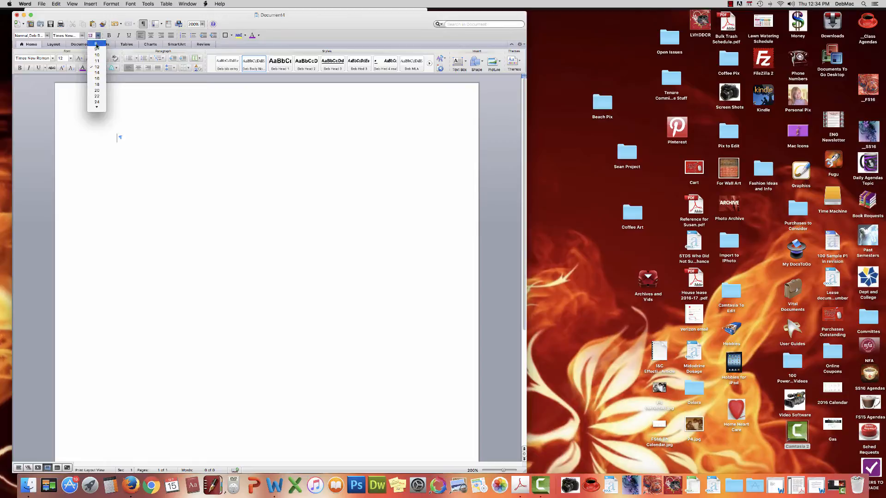
{"action": "left_click", "coordinate": [92, 68]}
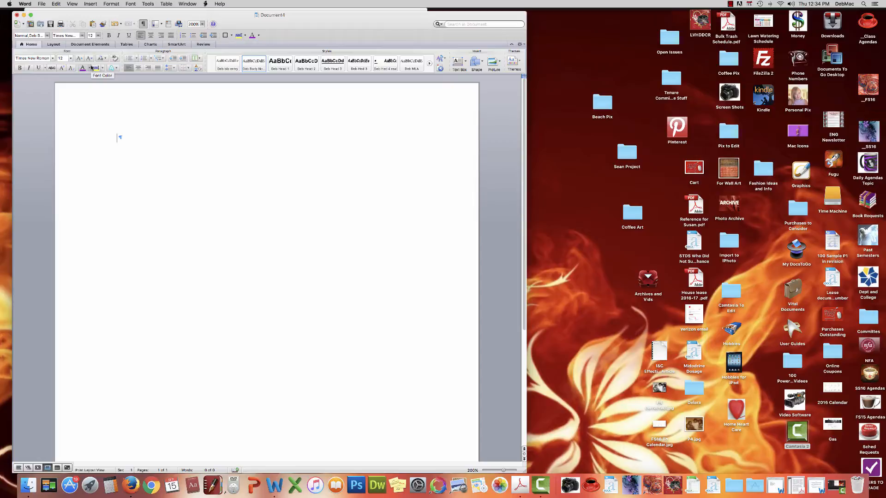
Step: Turn on the ruler from the View menu
{"action": "left_click", "coordinate": [72, 4]}
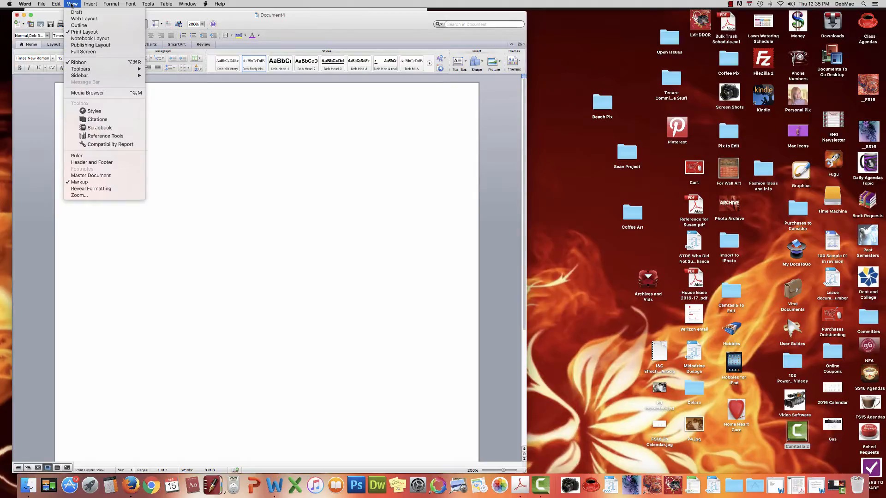
{"action": "left_click", "coordinate": [69, 157]}
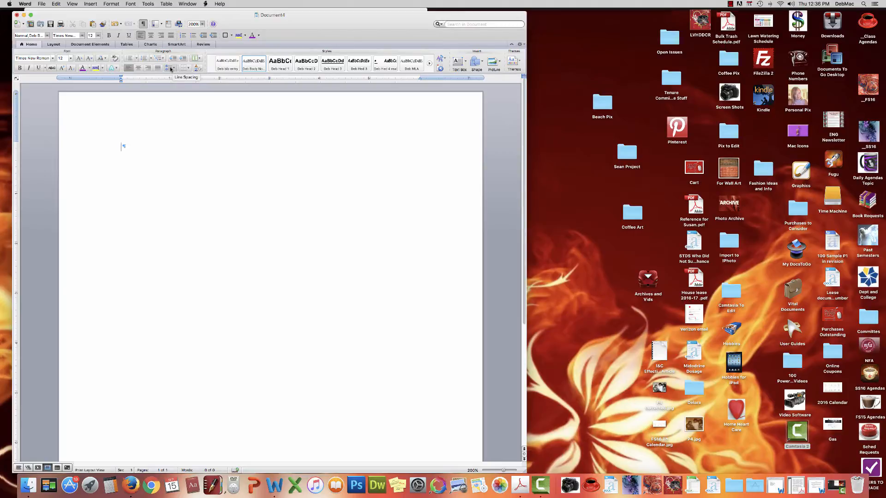
Step: Choose 2.0 double line spacing from the Home ribbon
{"action": "left_click", "coordinate": [174, 69]}
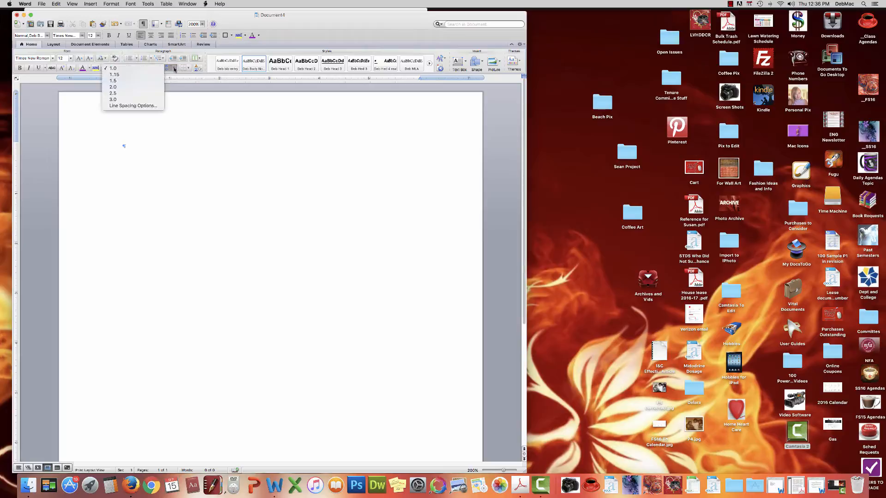
{"action": "left_click", "coordinate": [136, 87]}
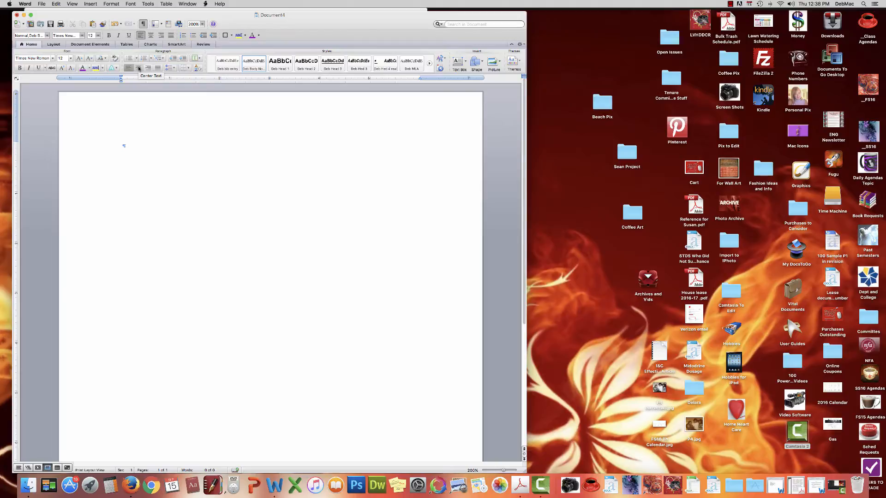
Step: Type a centred 'Works Cited' heading and start a new line beneath it
{"action": "left_click", "coordinate": [138, 68]}
{"action": "type", "text": "W"}
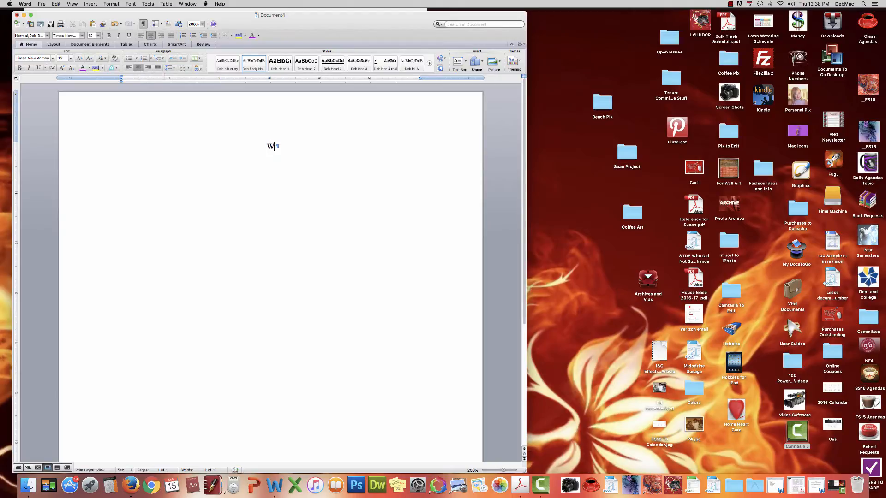
{"action": "type", "text": "orks"}
{"action": "type", "text": "Cited"}
{"action": "key", "text": "Return"}
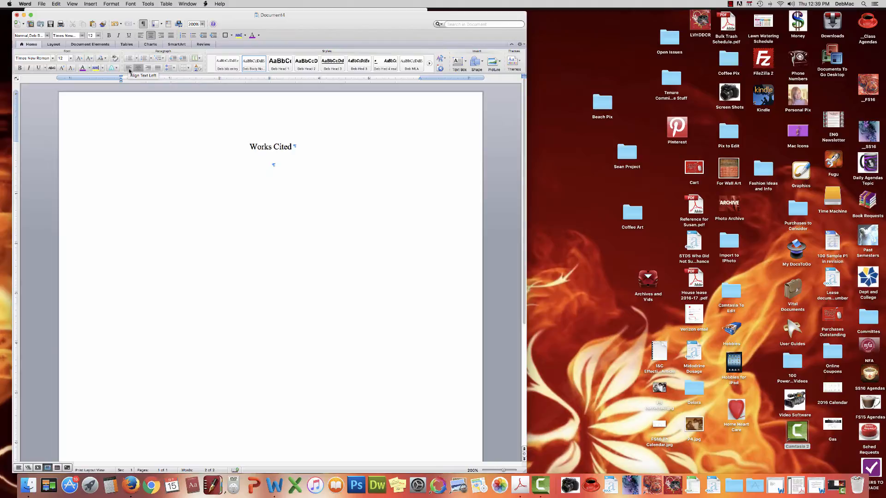
{"action": "left_click", "coordinate": [129, 70]}
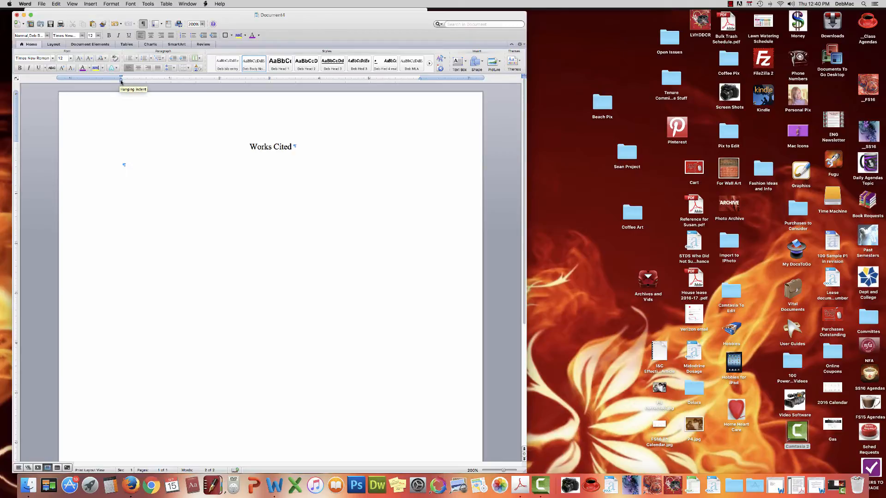
Step: Set a half-inch hanging indent on the empty entry line using the ruler
{"action": "left_click_drag", "start_coordinate": [121, 81], "coordinate": [121, 81]}
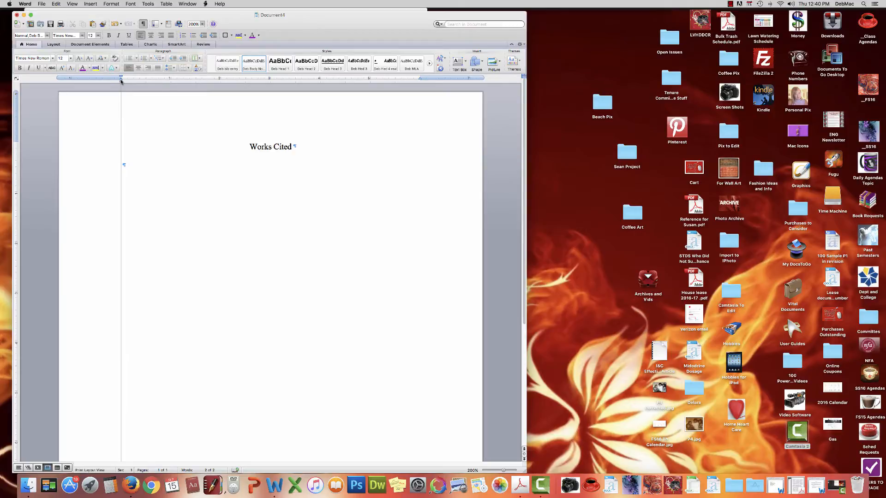
{"action": "left_click_drag", "start_coordinate": [121, 81], "coordinate": [146, 84]}
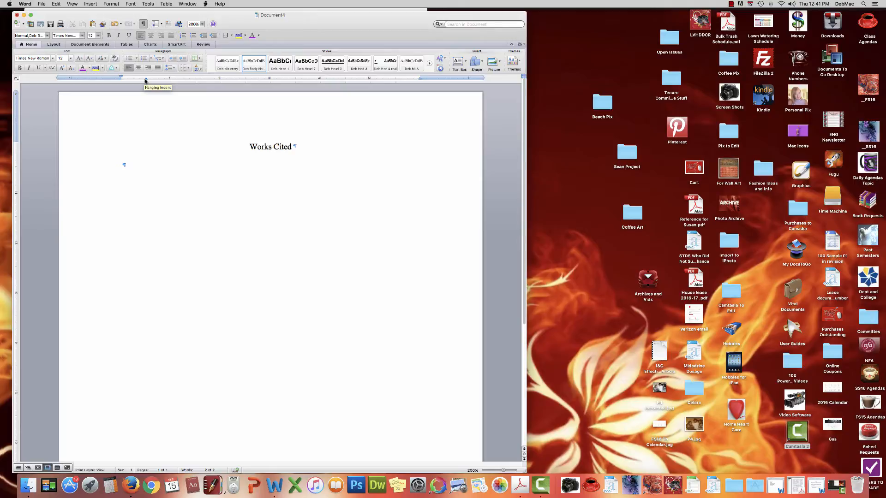
Step: Toggle formatting marks, test and remove a tab, then drag Word right to uncover the browser
{"action": "left_click", "coordinate": [144, 24]}
{"action": "left_click", "coordinate": [143, 24]}
{"action": "key", "text": "Tab"}
{"action": "key", "text": "BackSpace"}
{"action": "left_click_drag", "start_coordinate": [89, 16], "coordinate": [257, 31]}
Step: Bring Firefox forward and go to the course's CSN Library page in Canvas
{"action": "left_click", "coordinate": [186, 9]}
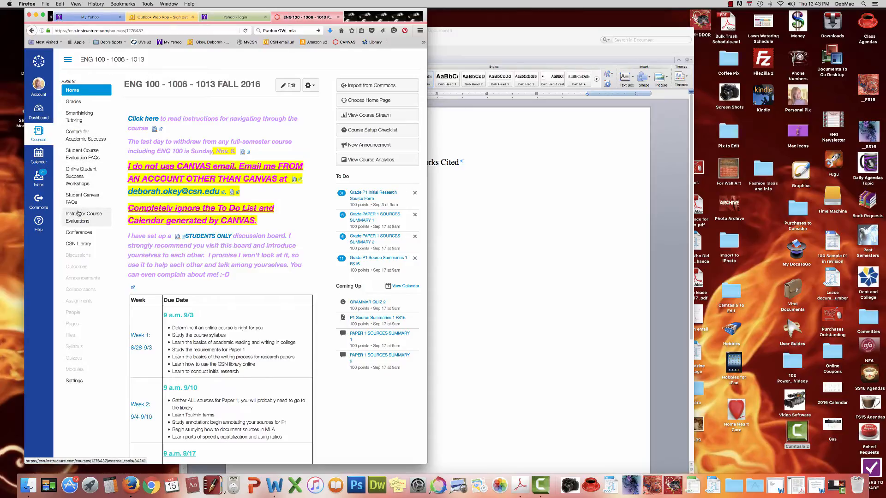
{"action": "left_click", "coordinate": [79, 245]}
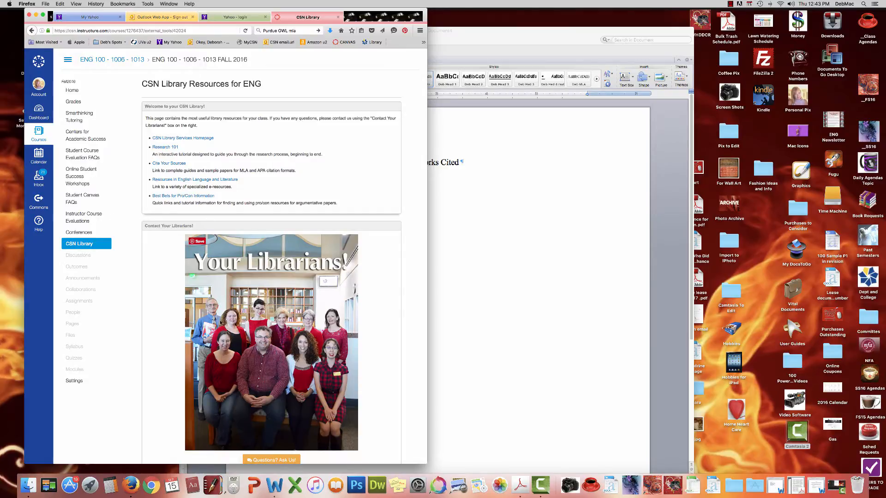
Step: Open the CSN Library Services Homepage in a new tab and enlarge the Firefox window
{"action": "left_click", "coordinate": [182, 139]}
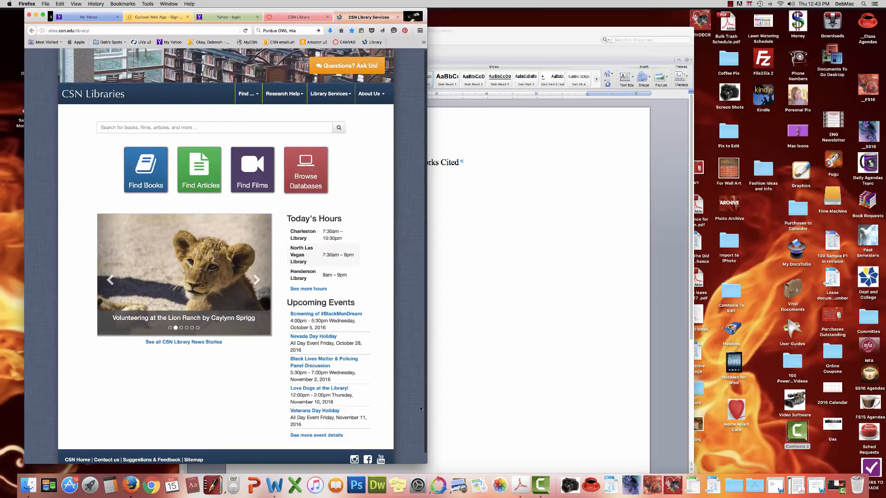
{"action": "left_click_drag", "start_coordinate": [427, 463], "coordinate": [571, 459]}
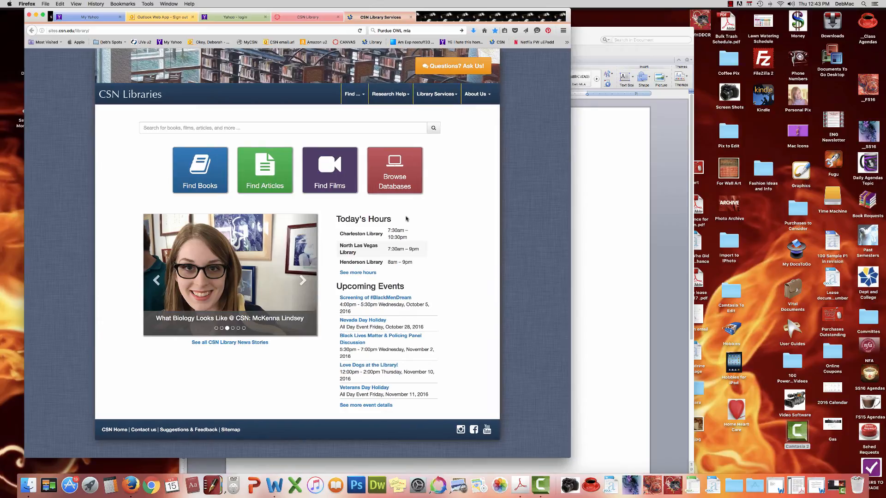
{"action": "left_click", "coordinate": [414, 30]}
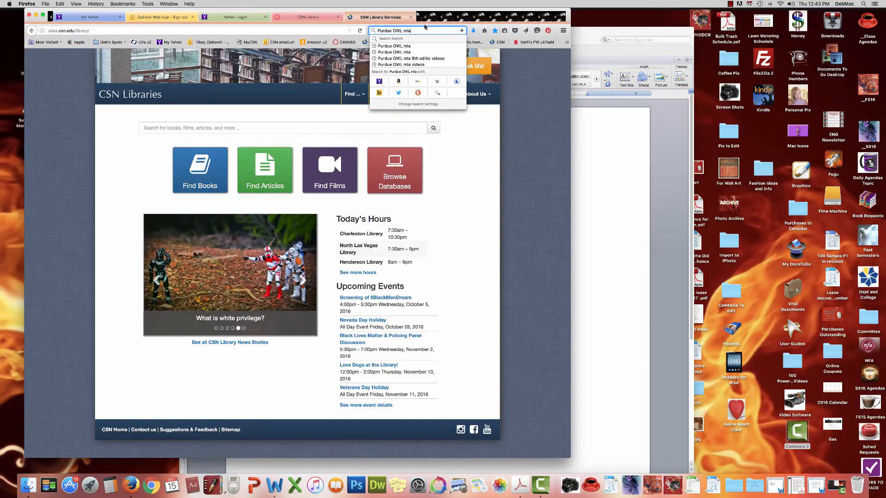
Step: Search 'Purdue OWL mla' in a new tab and open the Purdue OWL MLA Formatting and Style Guide
{"action": "left_click", "coordinate": [423, 17]}
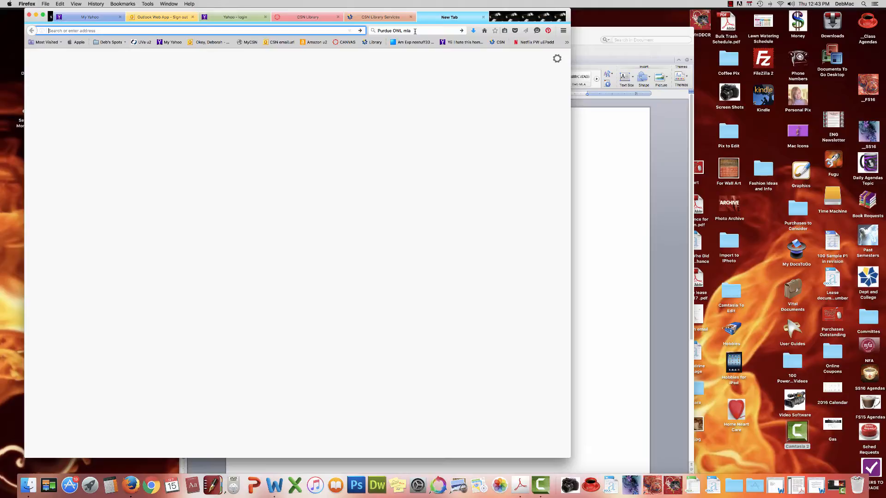
{"action": "left_click", "coordinate": [414, 31]}
{"action": "left_click", "coordinate": [461, 30]}
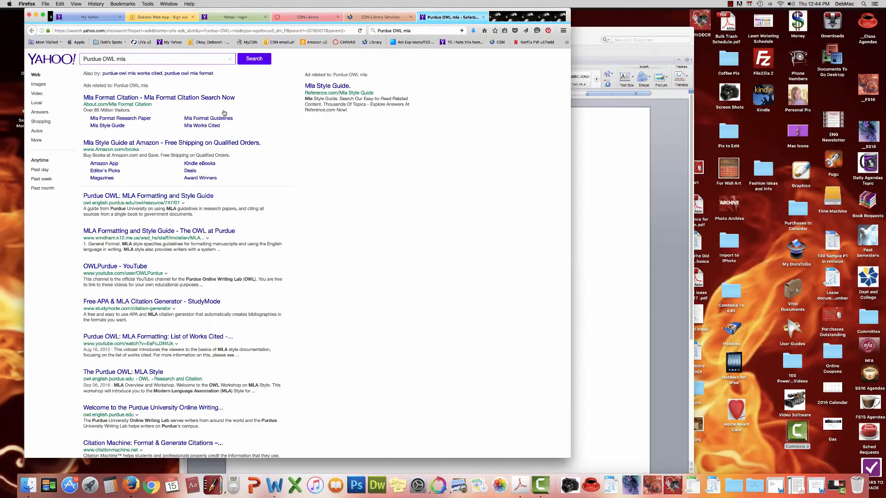
{"action": "left_click", "coordinate": [154, 198]}
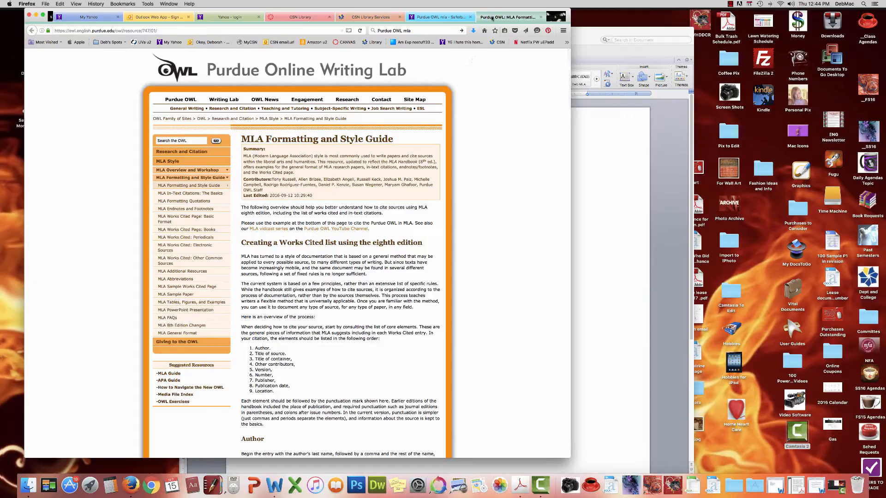
Step: Split the OWL MLA guide into its own window, minimize the course browser, and restore Word
{"action": "left_click_drag", "start_coordinate": [493, 18], "coordinate": [753, 43]}
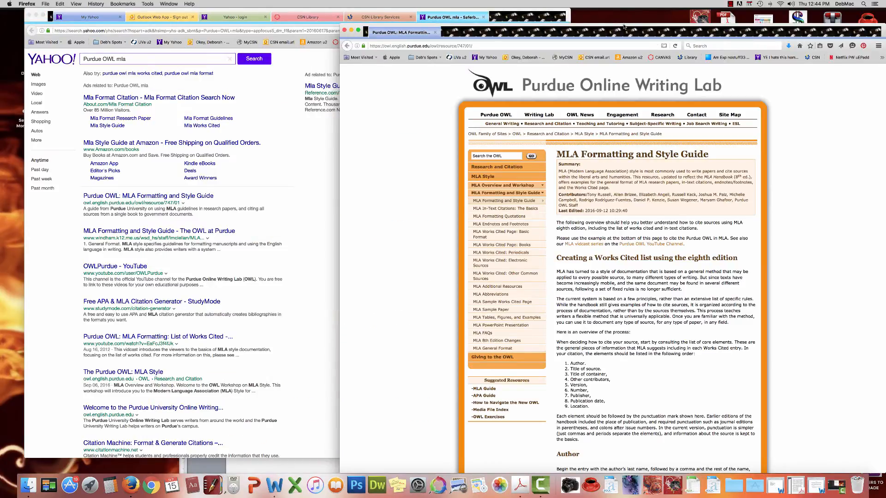
{"action": "left_click_drag", "start_coordinate": [623, 27], "coordinate": [788, 9]}
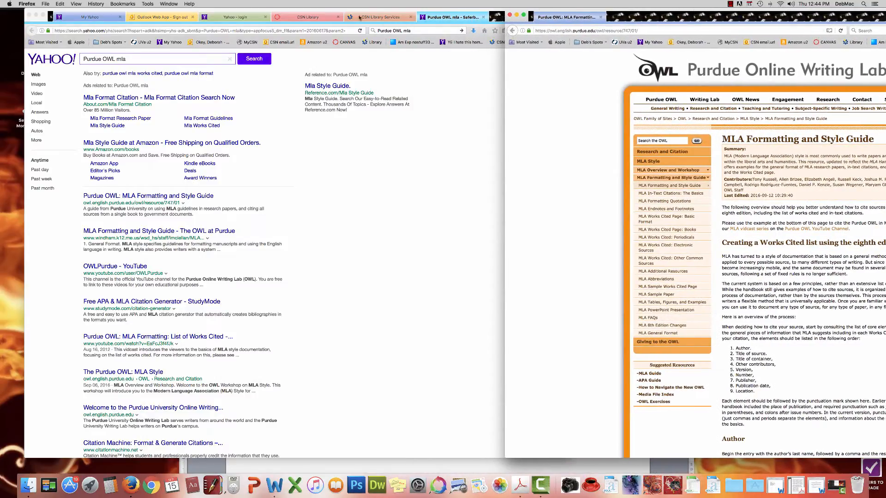
{"action": "left_click", "coordinate": [299, 17]}
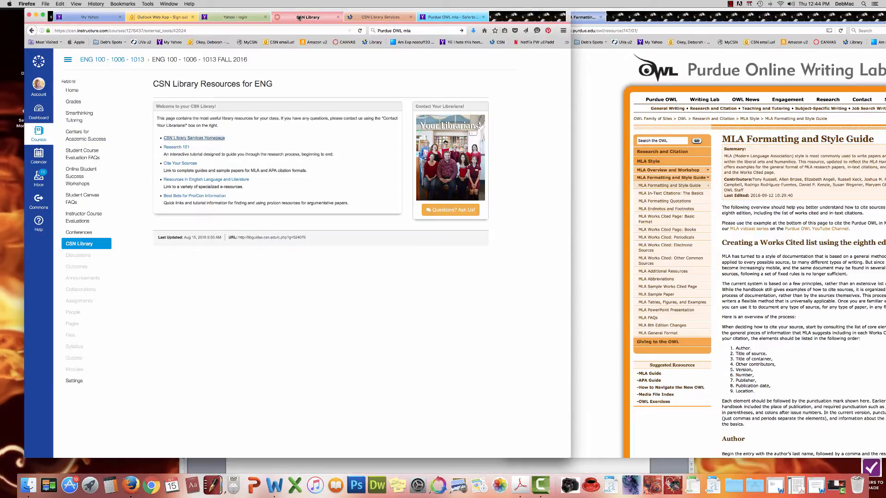
{"action": "left_click", "coordinate": [73, 90]}
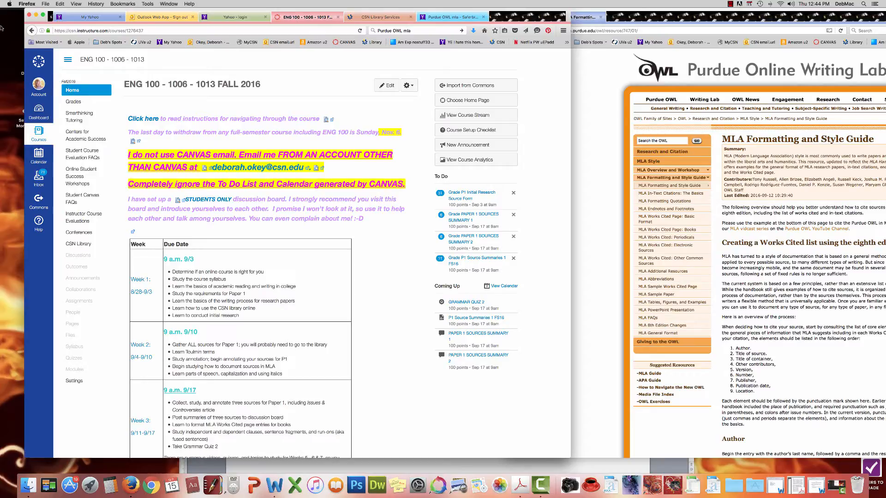
{"action": "left_click", "coordinate": [35, 15]}
{"action": "left_click", "coordinate": [757, 488]}
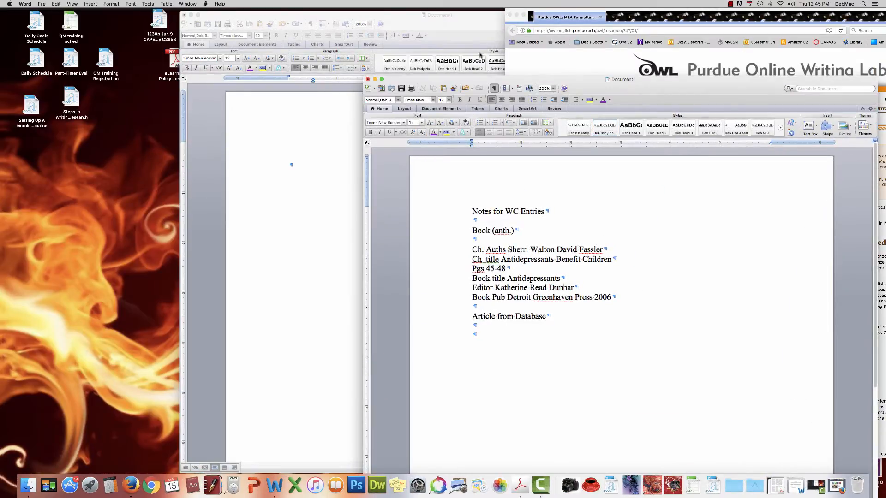
Step: Rearrange and shrink the notes and Works Cited windows so the OWL guide stays visible
{"action": "left_click_drag", "start_coordinate": [484, 80], "coordinate": [606, 60]}
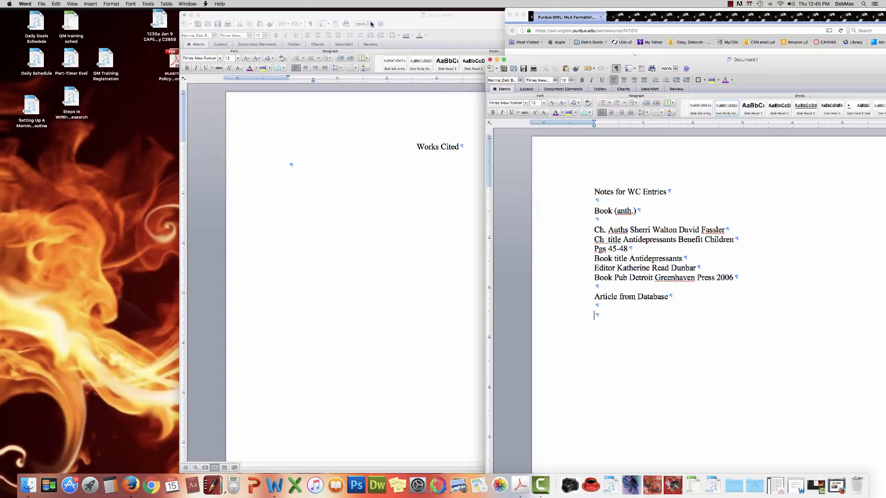
{"action": "left_click_drag", "start_coordinate": [391, 16], "coordinate": [170, 10]}
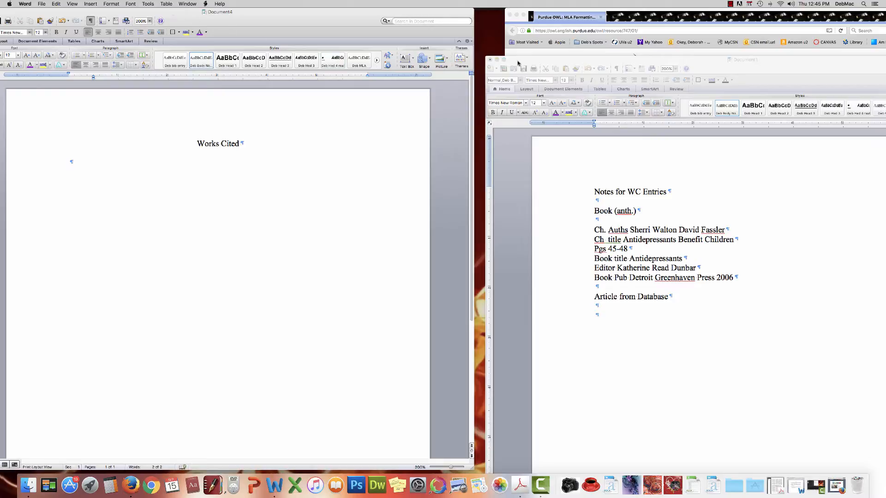
{"action": "left_click_drag", "start_coordinate": [525, 61], "coordinate": [260, 23]}
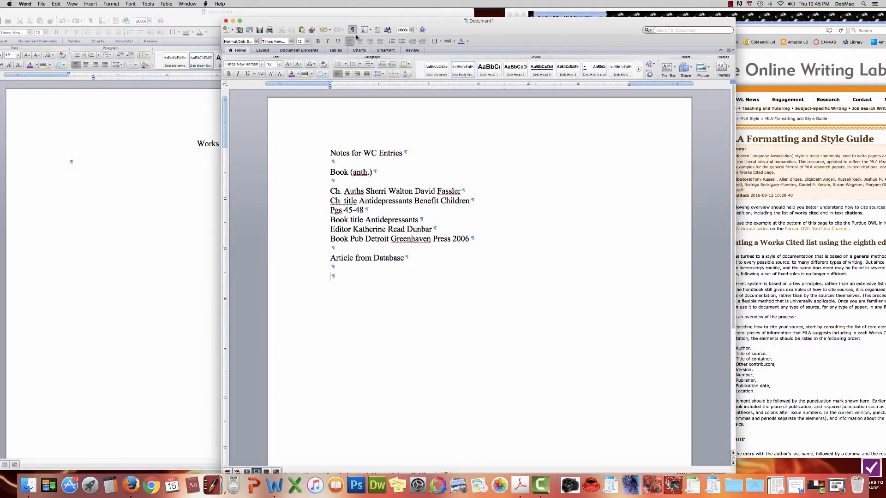
{"action": "left_click_drag", "start_coordinate": [357, 24], "coordinate": [320, 15]}
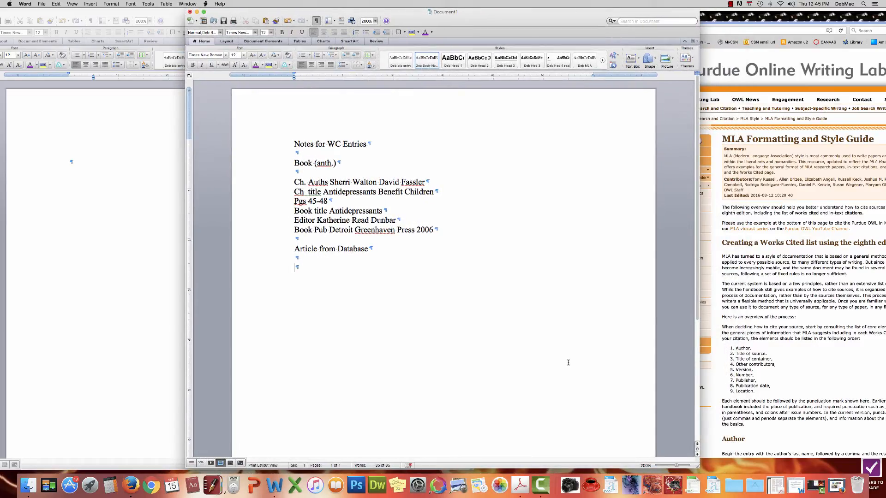
{"action": "left_click_drag", "start_coordinate": [698, 465], "coordinate": [426, 440]}
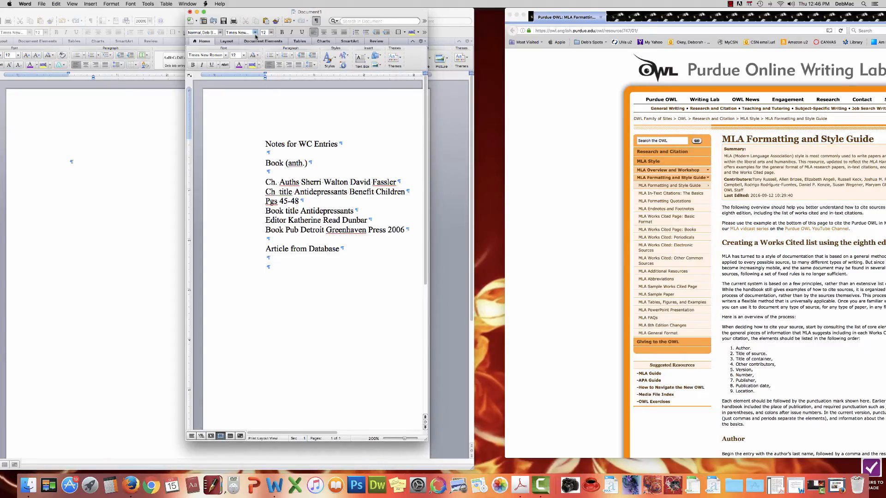
{"action": "left_click_drag", "start_coordinate": [252, 14], "coordinate": [395, 21]}
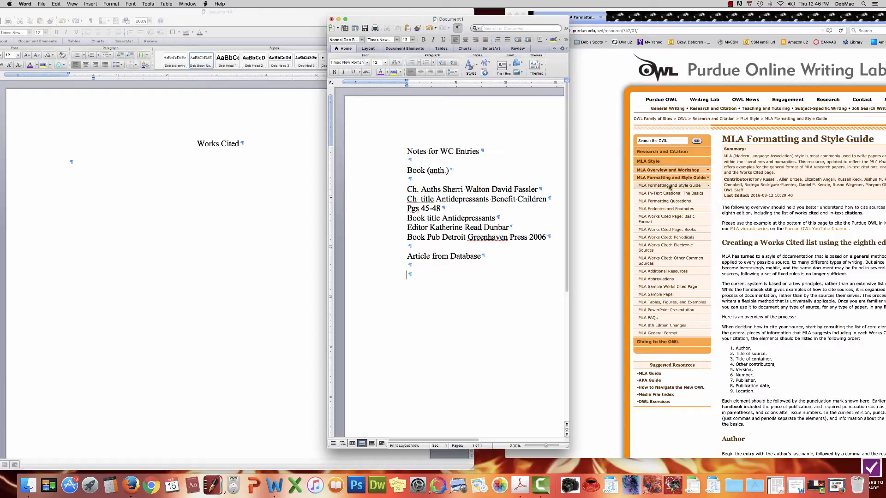
Step: Open the MLA Works Cited Page: Books guide and add a period after 'anth' in the notes
{"action": "left_click", "coordinate": [665, 232]}
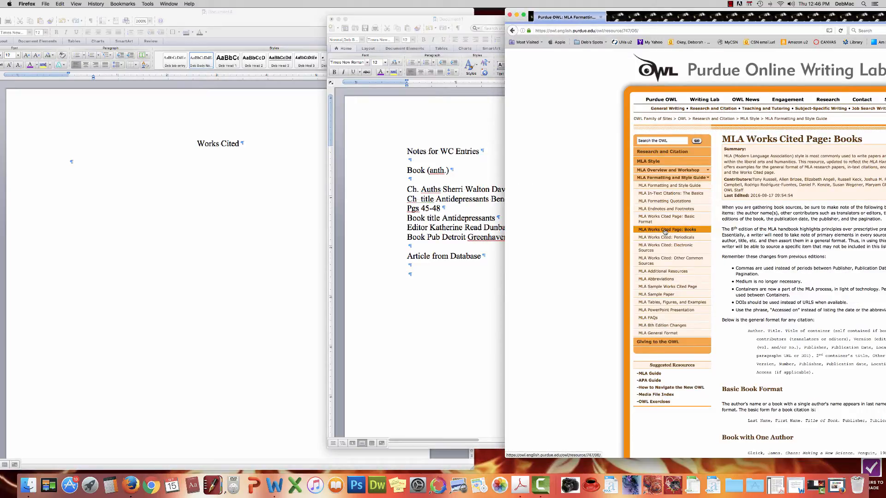
{"action": "left_click", "coordinate": [484, 171]}
{"action": "left_click", "coordinate": [446, 171]}
{"action": "type", "text": "."}
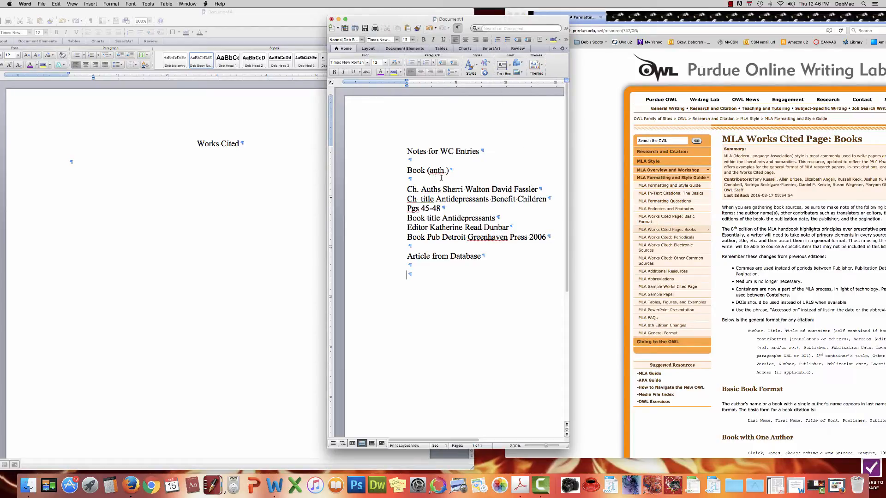
Step: Shift the OWL window left and scroll the Books guide down to the anthology examples
{"action": "left_click", "coordinate": [721, 161]}
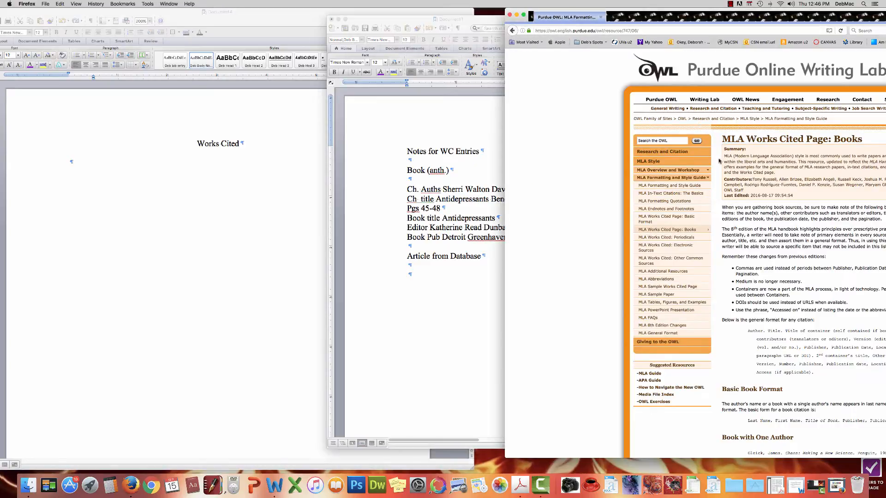
{"action": "left_click_drag", "start_coordinate": [690, 13], "coordinate": [598, 13]}
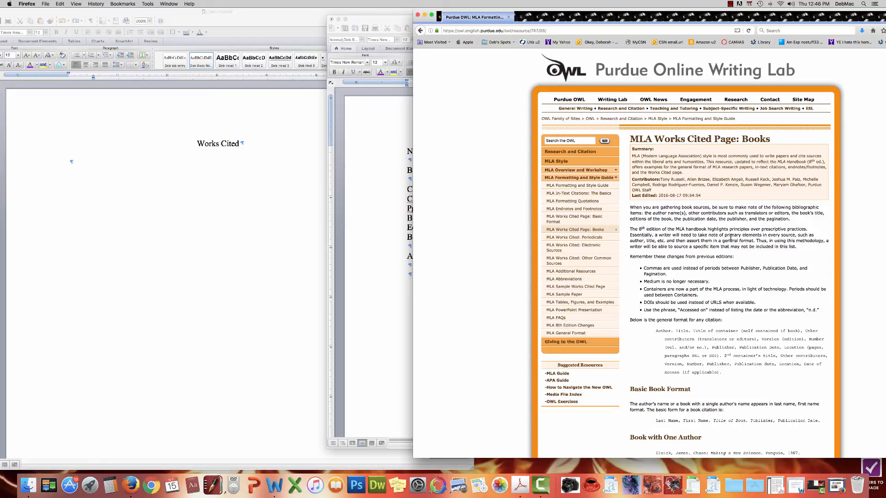
{"action": "scroll", "coordinate": [731, 237], "scroll_direction": "down", "scroll_amount": 5}
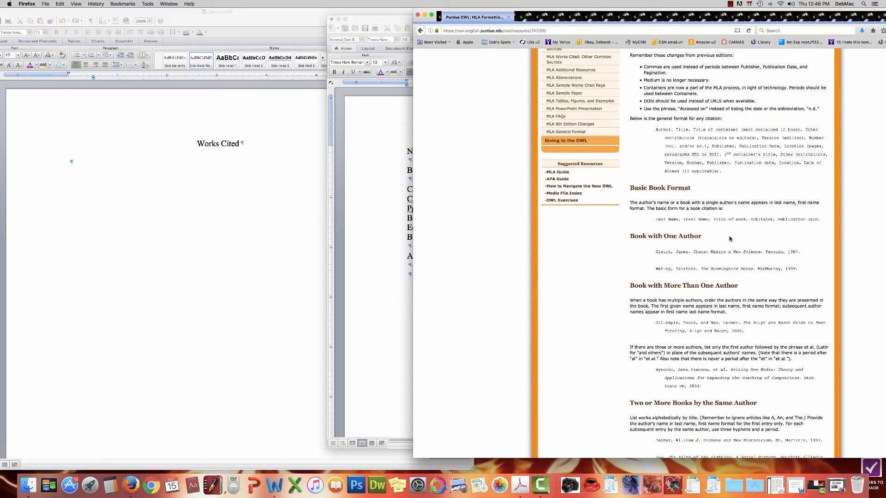
{"action": "scroll", "coordinate": [730, 238], "scroll_direction": "down", "scroll_amount": 2}
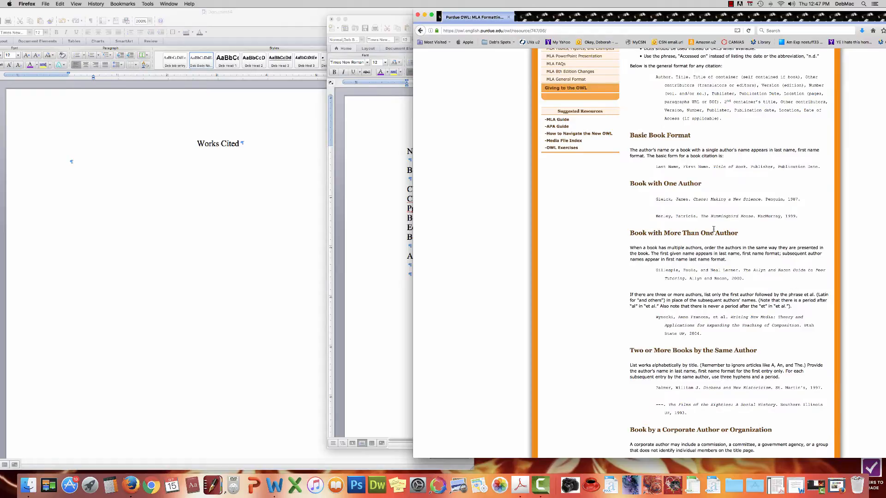
{"action": "scroll", "coordinate": [713, 228], "scroll_direction": "down", "scroll_amount": 5}
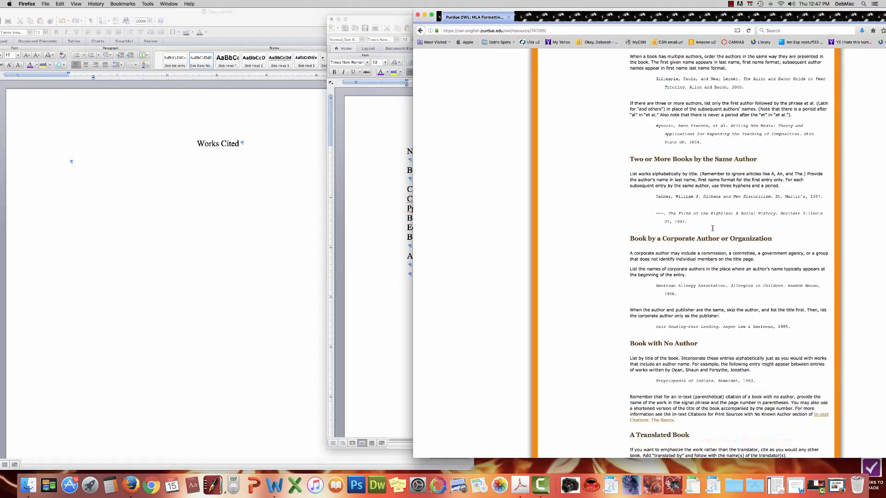
{"action": "scroll", "coordinate": [712, 229], "scroll_direction": "down", "scroll_amount": 6}
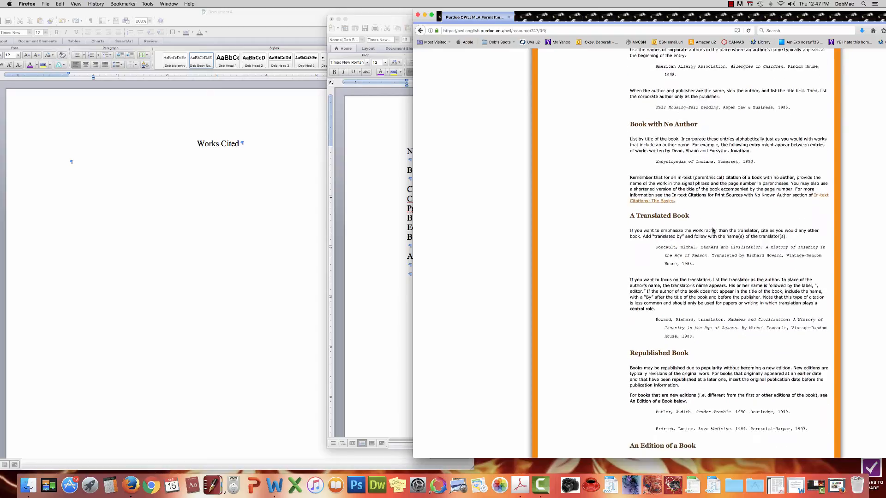
{"action": "scroll", "coordinate": [712, 230], "scroll_direction": "down", "scroll_amount": 7}
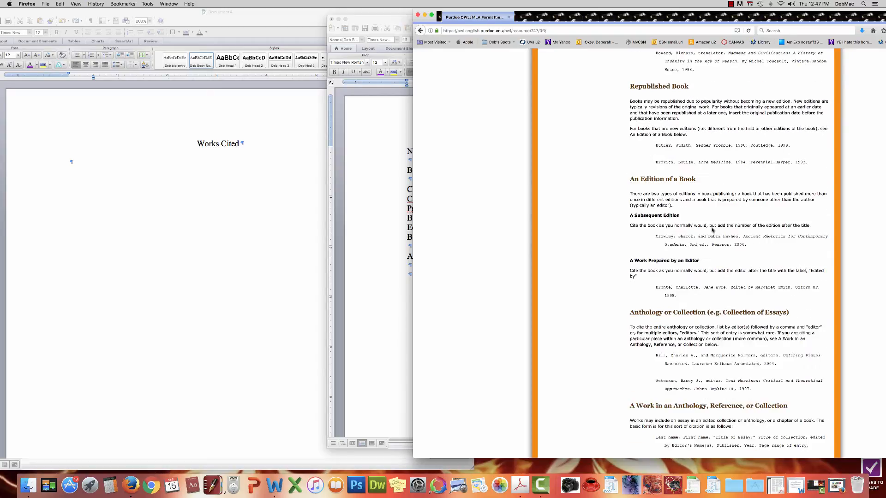
{"action": "scroll", "coordinate": [712, 230], "scroll_direction": "down", "scroll_amount": 3}
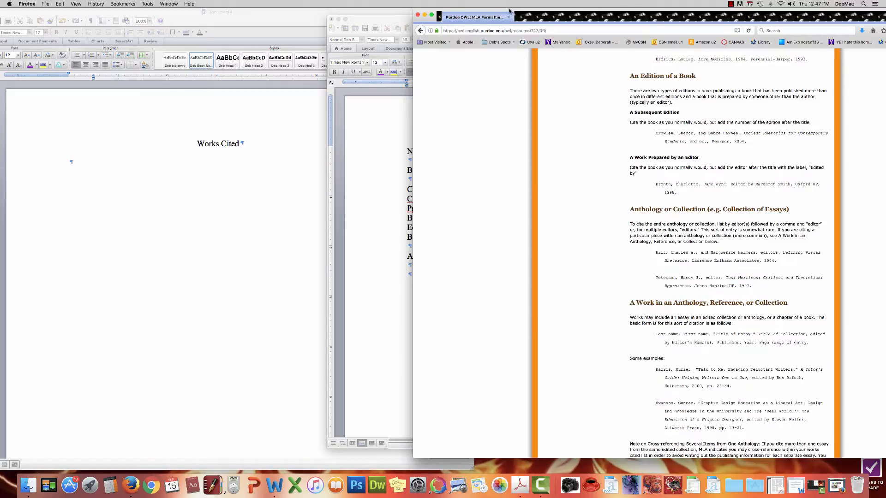
Step: Move the notes document to the lower left and bring the Works Cited page to the front
{"action": "left_click_drag", "start_coordinate": [509, 11], "coordinate": [475, 11]}
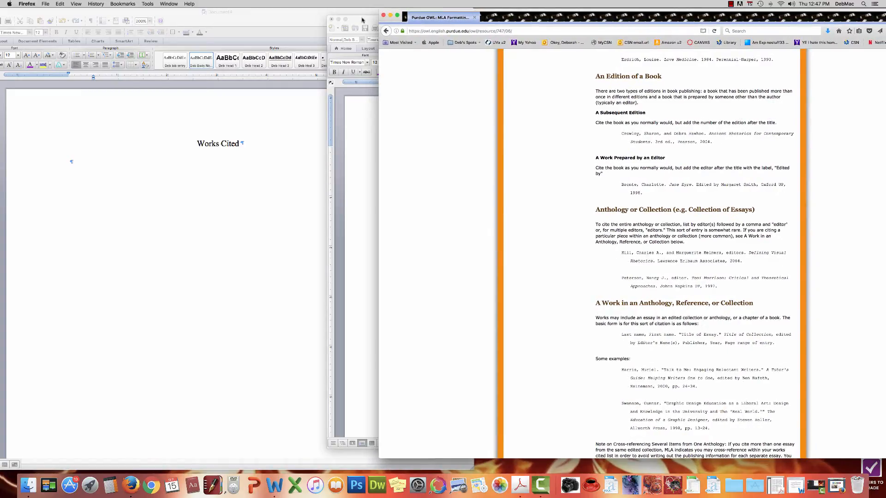
{"action": "left_click_drag", "start_coordinate": [362, 20], "coordinate": [182, 259]}
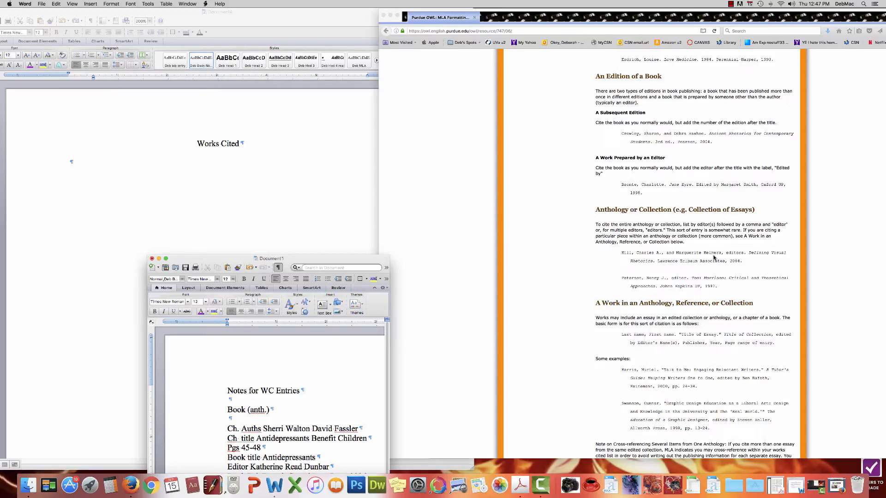
{"action": "scroll", "coordinate": [679, 257], "scroll_direction": "up", "scroll_amount": 1}
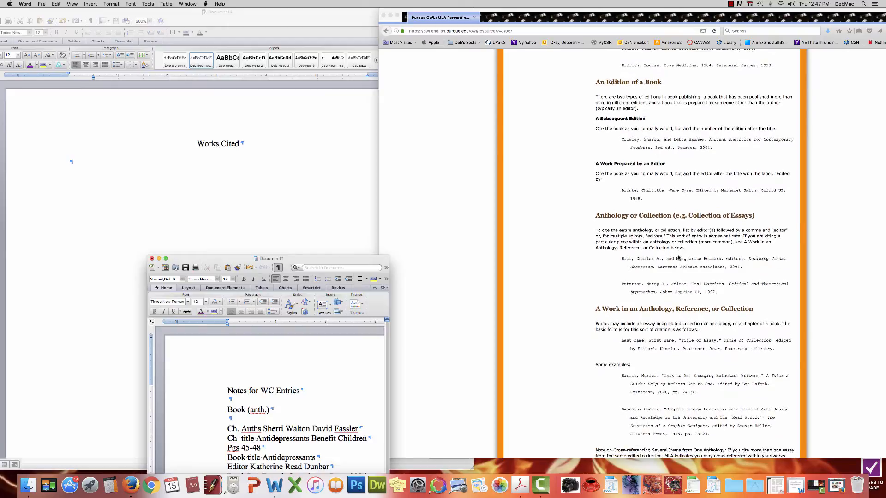
{"action": "scroll", "coordinate": [679, 258], "scroll_direction": "down", "scroll_amount": 5}
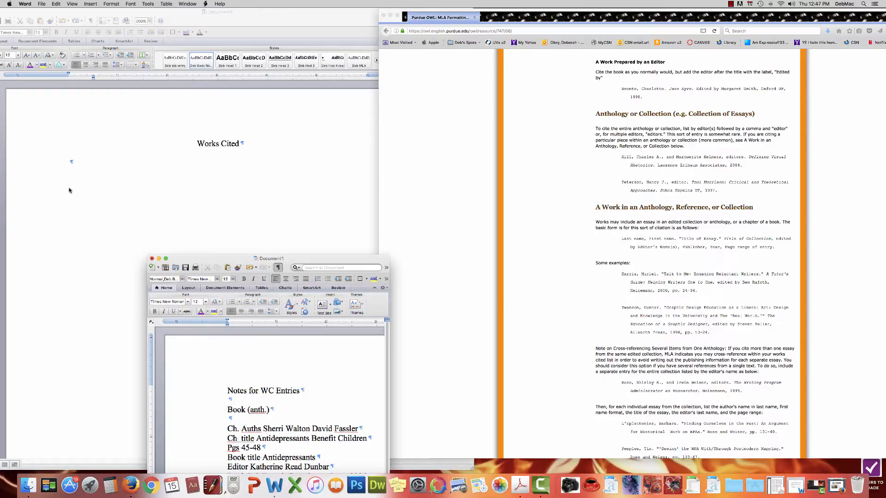
{"action": "left_click", "coordinate": [71, 162]}
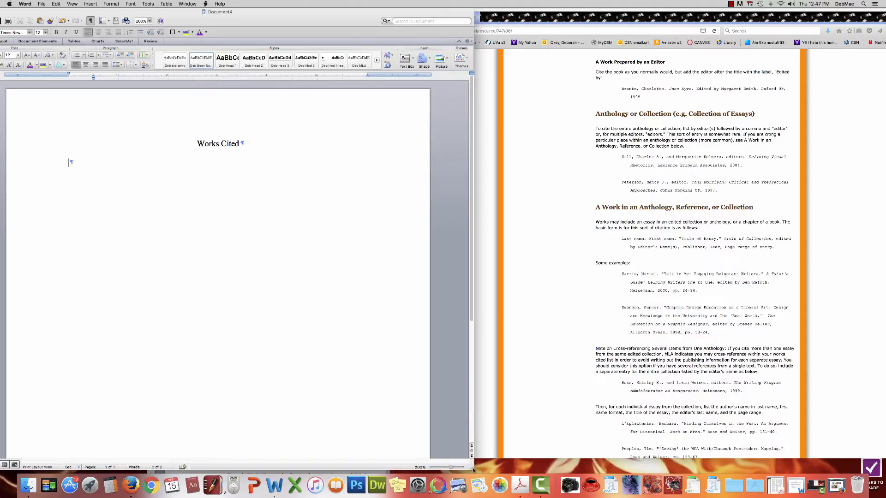
Step: Type both chapter authors, the first surname-first, joined by ', and' and ending with a period
{"action": "left_click_drag", "start_coordinate": [472, 470], "coordinate": [458, 330]}
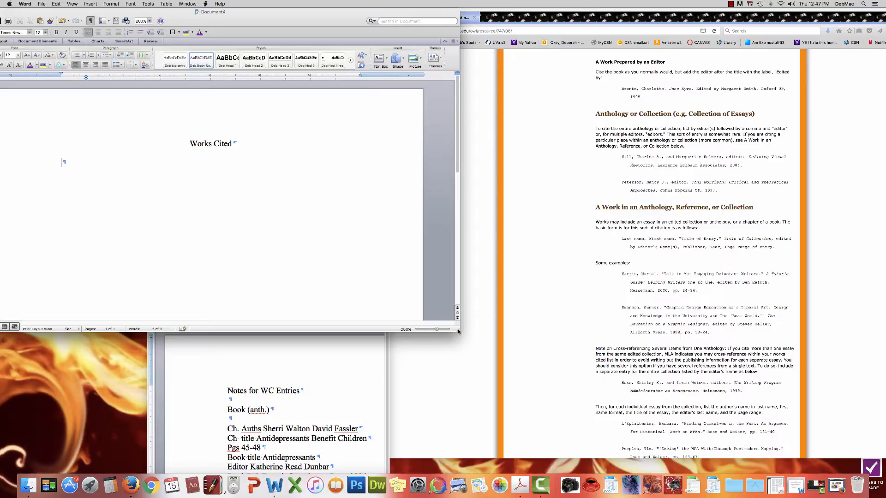
{"action": "type", "text": "Walton, Sherri"}
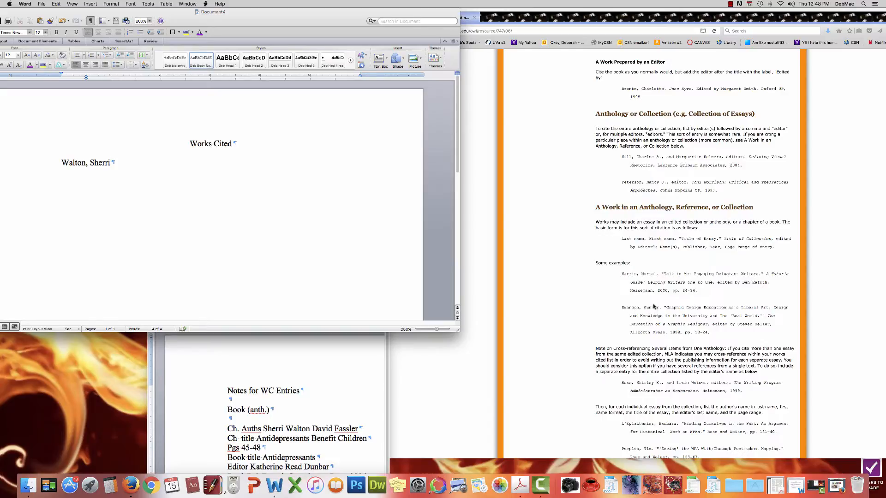
{"action": "scroll", "coordinate": [653, 305], "scroll_direction": "up", "scroll_amount": 10}
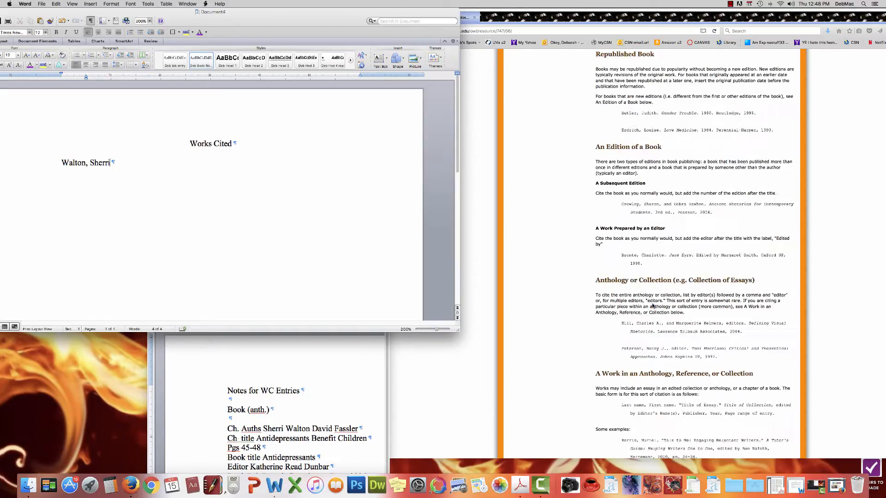
{"action": "scroll", "coordinate": [653, 306], "scroll_direction": "up", "scroll_amount": 17}
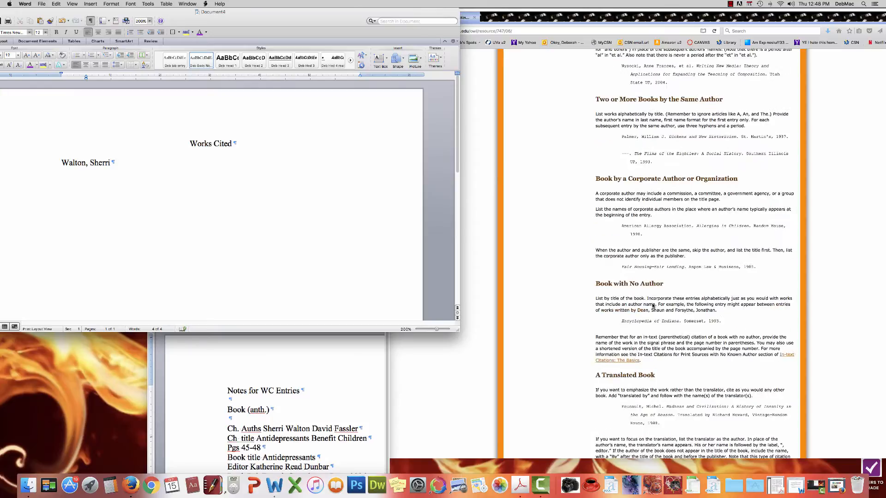
{"action": "scroll", "coordinate": [653, 306], "scroll_direction": "up", "scroll_amount": 3}
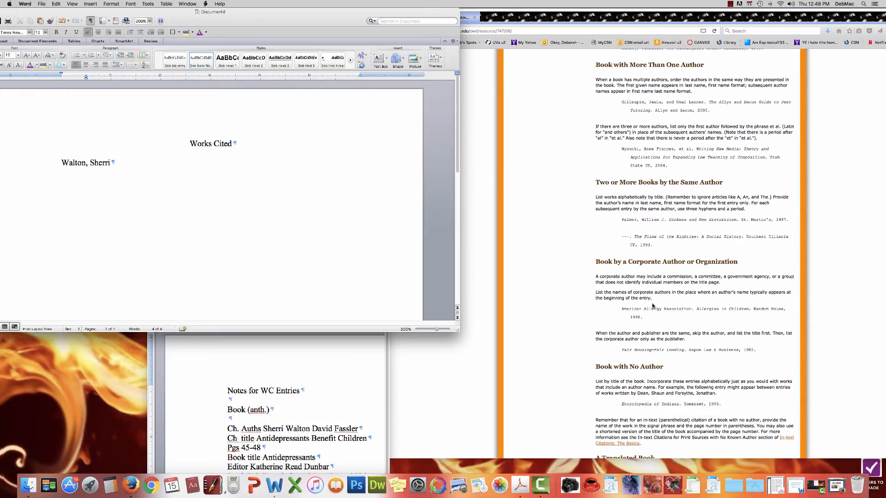
{"action": "scroll", "coordinate": [653, 306], "scroll_direction": "up", "scroll_amount": 6}
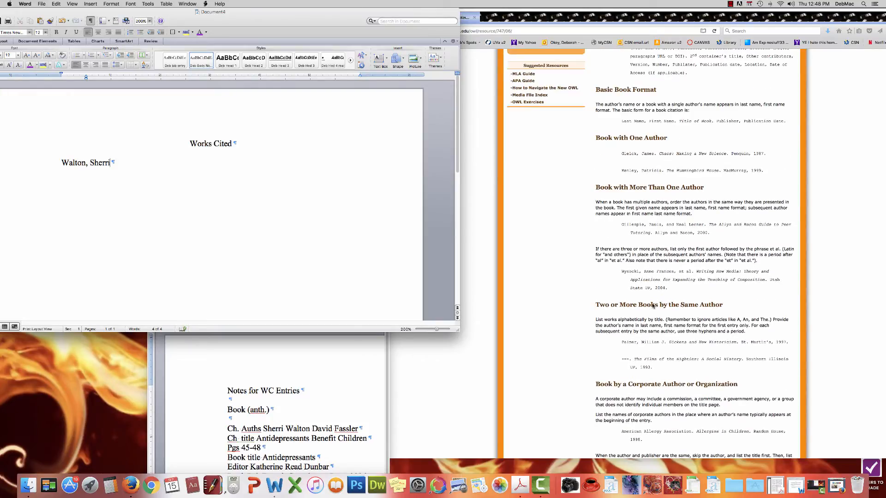
{"action": "scroll", "coordinate": [652, 302], "scroll_direction": "up", "scroll_amount": 1}
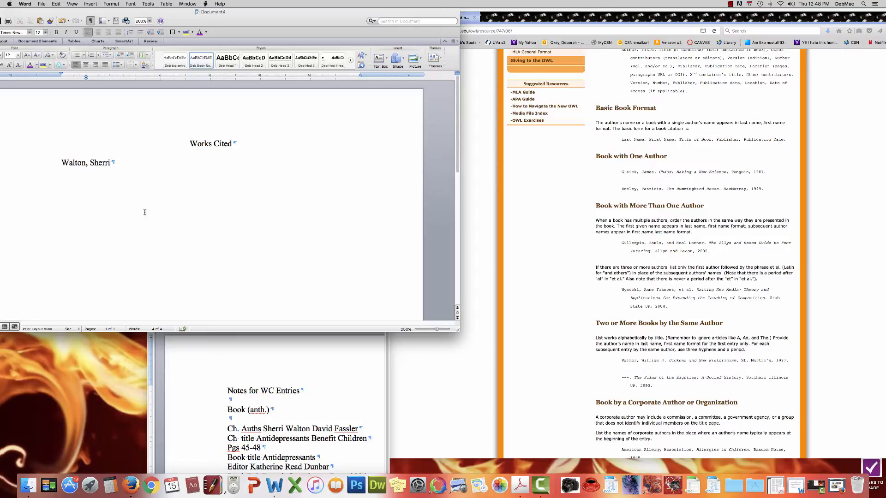
{"action": "type", "text": ", and David Fassler"}
{"action": "type", "text": "."}
{"action": "scroll", "coordinate": [588, 336], "scroll_direction": "up", "scroll_amount": 3}
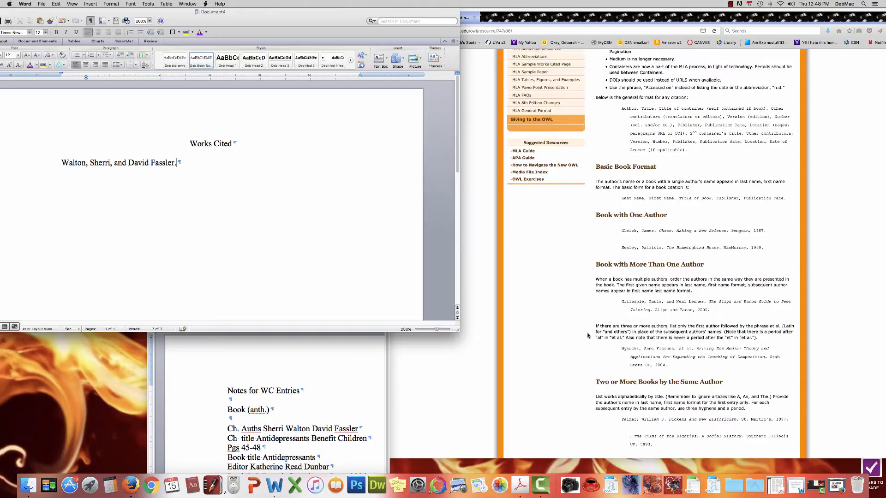
{"action": "scroll", "coordinate": [588, 336], "scroll_direction": "down", "scroll_amount": 15}
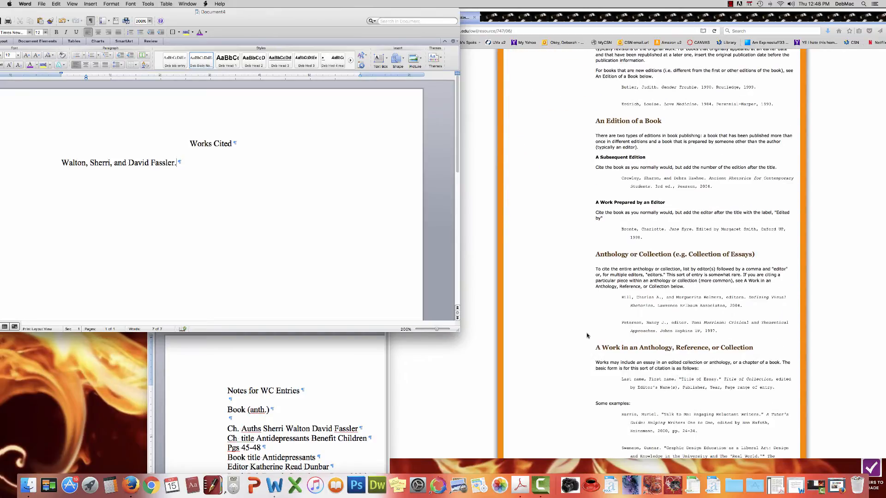
{"action": "scroll", "coordinate": [587, 335], "scroll_direction": "down", "scroll_amount": 5}
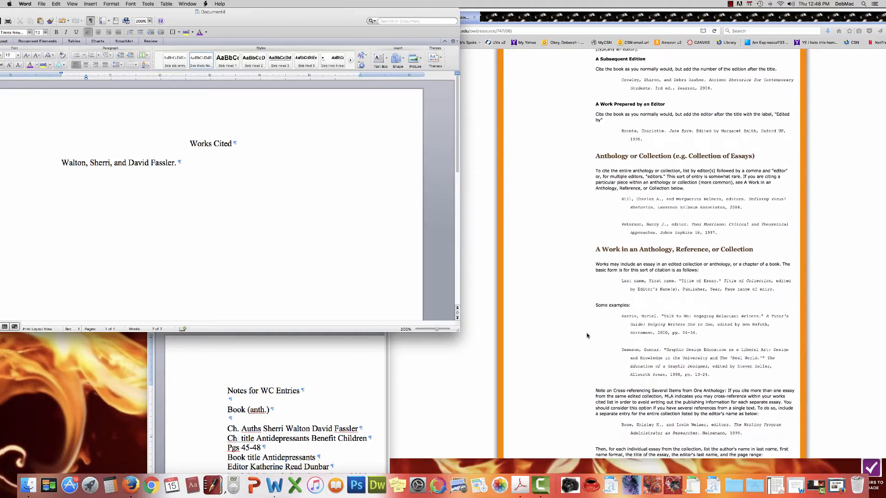
{"action": "scroll", "coordinate": [588, 335], "scroll_direction": "down", "scroll_amount": 3}
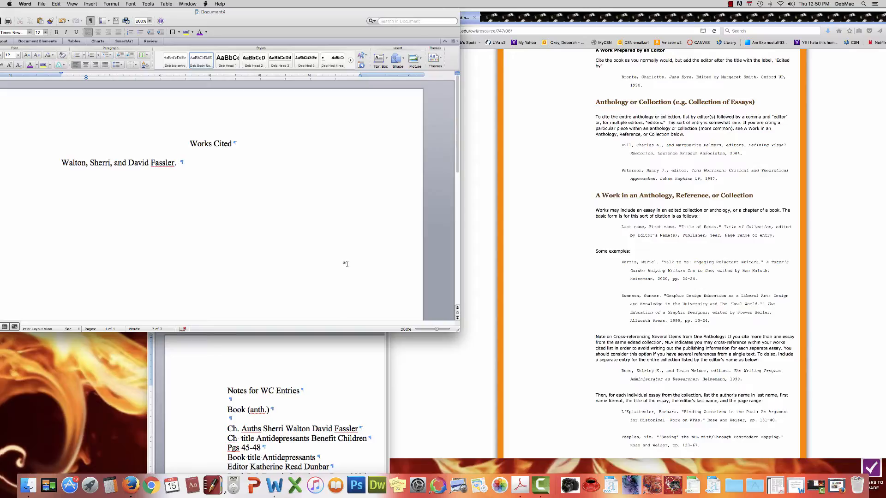
Step: Type the title "Antidepressants Benefit Children." in quotation marks, correcting a typo along the way
{"action": "type", "text": "\""}
{"action": "type", "text": "An"}
{"action": "type", "text": "de"}
{"action": "type", "text": "pressamt"}
{"action": "key", "text": "BackSpace"}
{"action": "key", "text": "BackSpace"}
{"action": "type", "text": "nts Bene"}
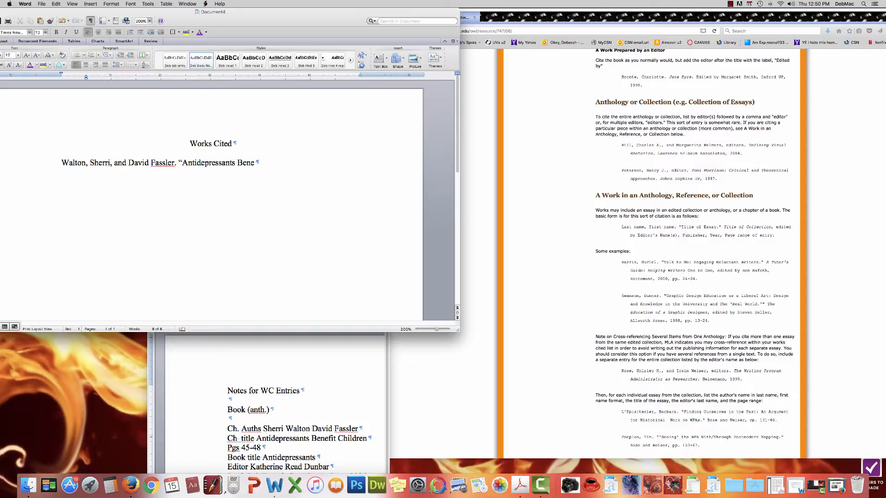
{"action": "type", "text": "fit Chi"}
{"action": "type", "text": "ldren"}
{"action": "type", "text": "."}
{"action": "type", "text": "\""}
{"action": "scroll", "coordinate": [617, 273], "scroll_direction": "down", "scroll_amount": 2}
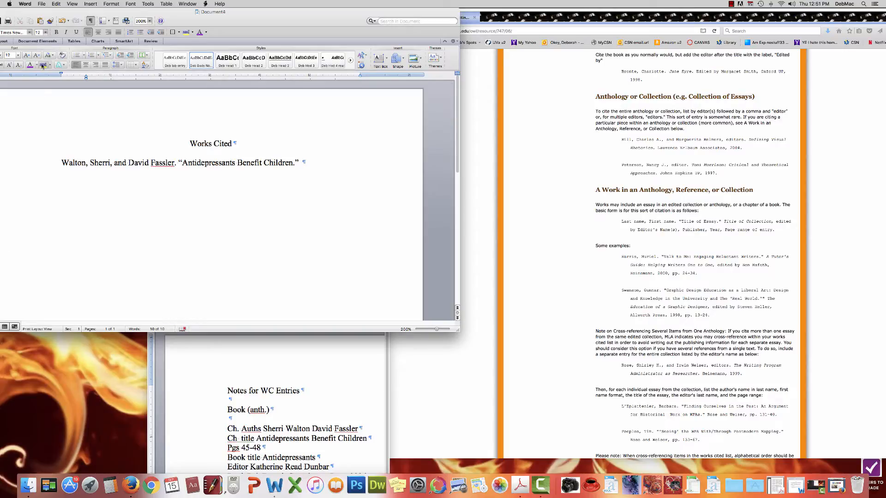
{"action": "left_click_drag", "start_coordinate": [46, 12], "coordinate": [83, 13]}
Step: Add the italicized collection title Antidepressants, then a comma and 'edited by' in plain text
{"action": "left_click", "coordinate": [13, 65]}
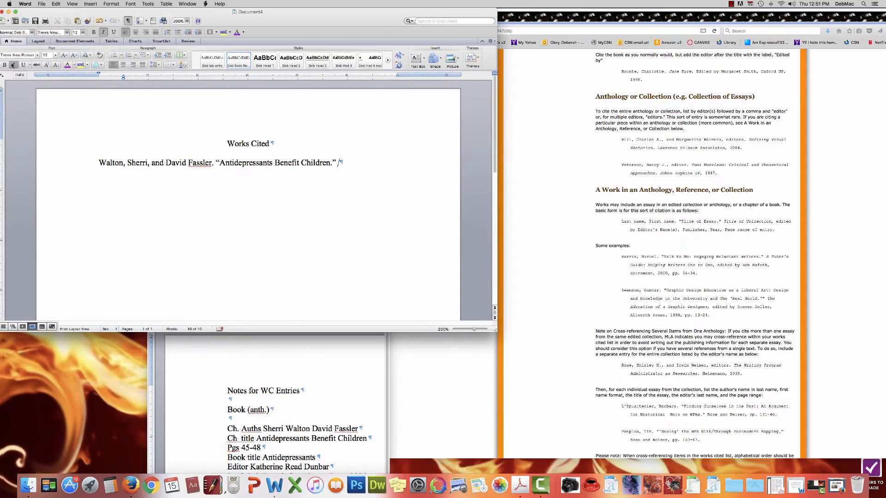
{"action": "type", "text": "Antidepressants"}
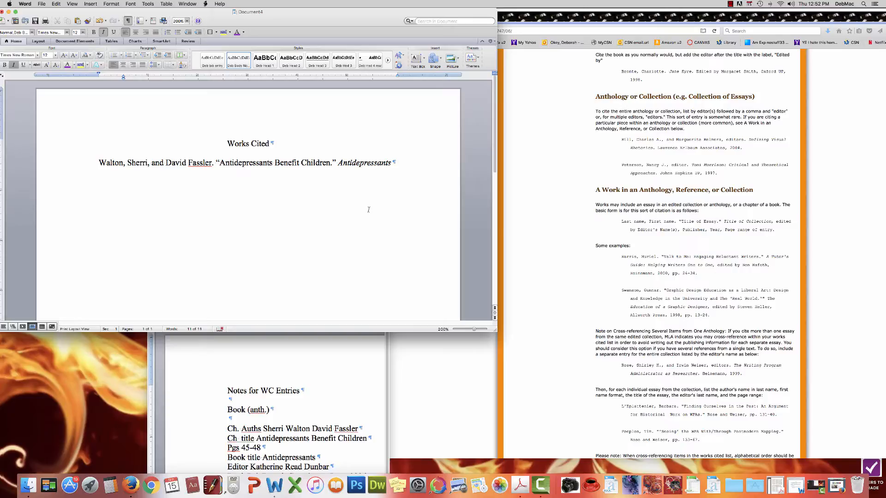
{"action": "left_click", "coordinate": [14, 66]}
{"action": "type", "text": ","}
{"action": "type", "text": "edit"}
{"action": "type", "text": "ed b"}
{"action": "type", "text": "y"}
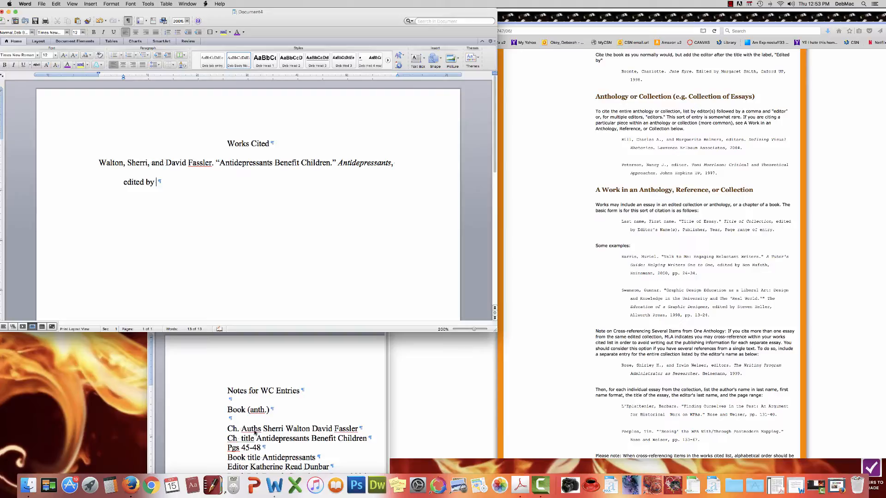
Step: Check the notes, then type the editor's full name and a comma after 'edited by'
{"action": "left_click", "coordinate": [284, 409]}
{"action": "scroll", "coordinate": [283, 408], "scroll_direction": "down", "scroll_amount": 3}
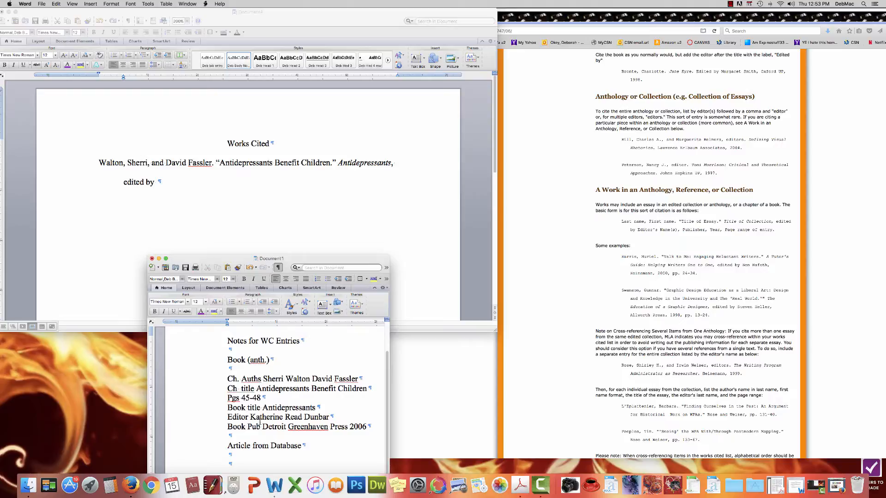
{"action": "left_click", "coordinate": [158, 182]}
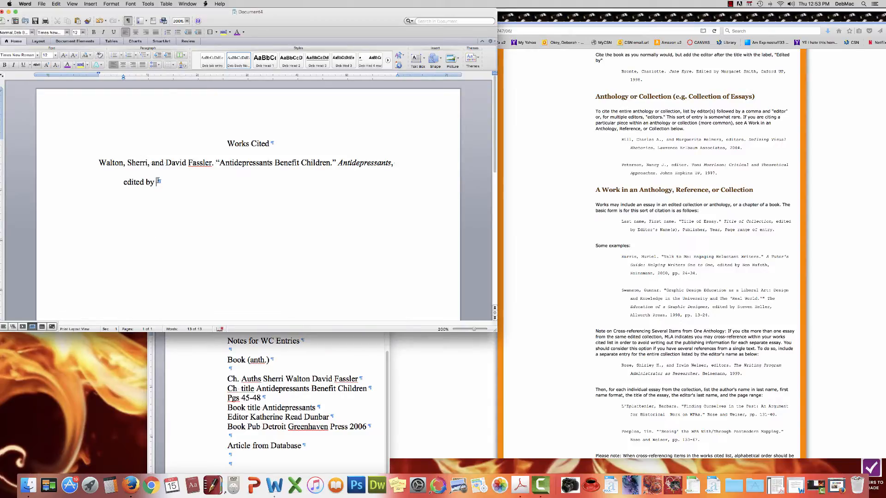
{"action": "type", "text": "Katherine Read Dunbar"}
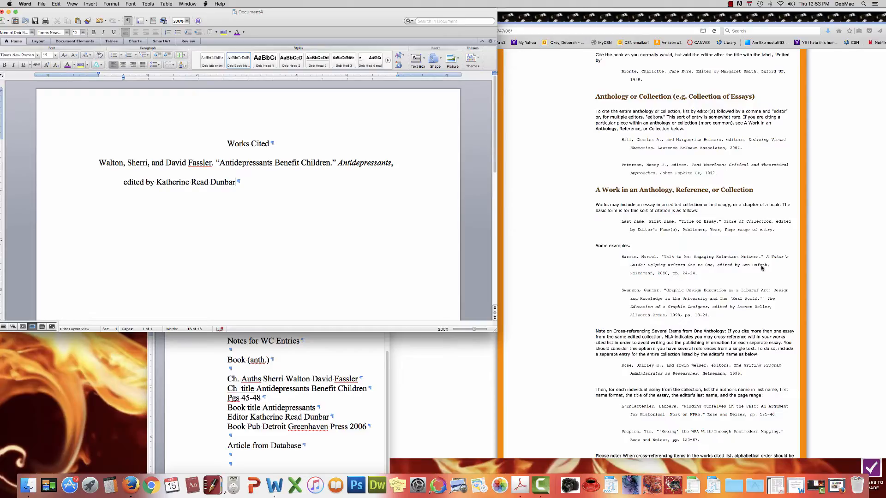
{"action": "type", "text": ","}
Step: Add 'Greenhaven Press, 2006,' removing the extra space before the final comma
{"action": "type", "text": "Greenhaven Press"}
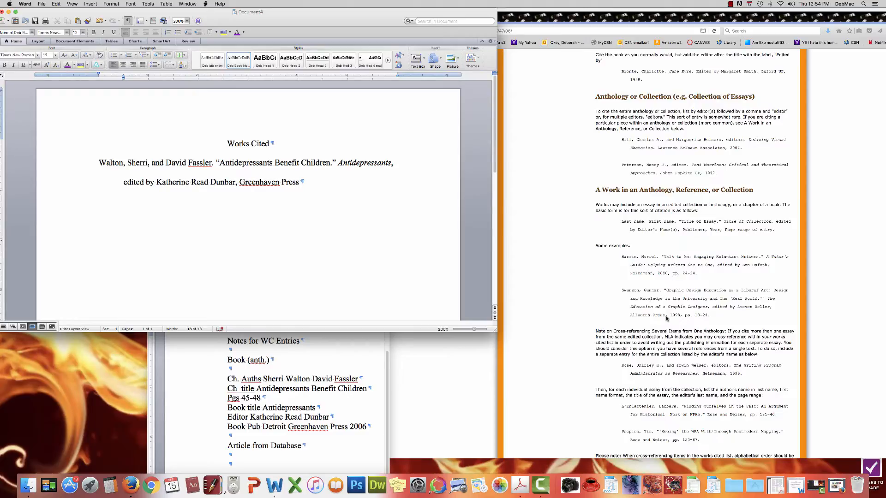
{"action": "type", "text": ","}
{"action": "type", "text": "2006"}
{"action": "key", "text": "BackSpace"}
{"action": "type", "text": ","}
Step: Type 'pp. 45-48.' to finish the entry with its page range and period
{"action": "type", "text": "pp."}
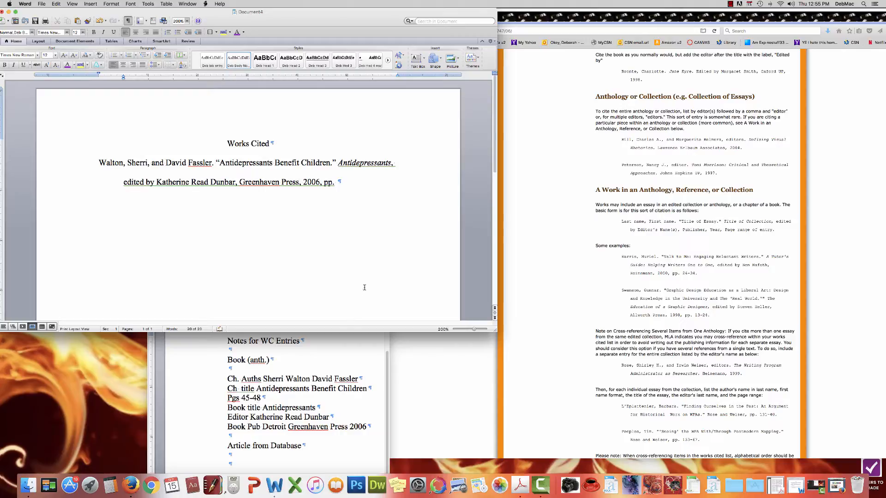
{"action": "type", "text": "45-48"}
{"action": "type", "text": "."}
Step: Add an empty line below the finished citation and bring the Firefox OWL page forward
{"action": "scroll", "coordinate": [644, 297], "scroll_direction": "up", "scroll_amount": 1}
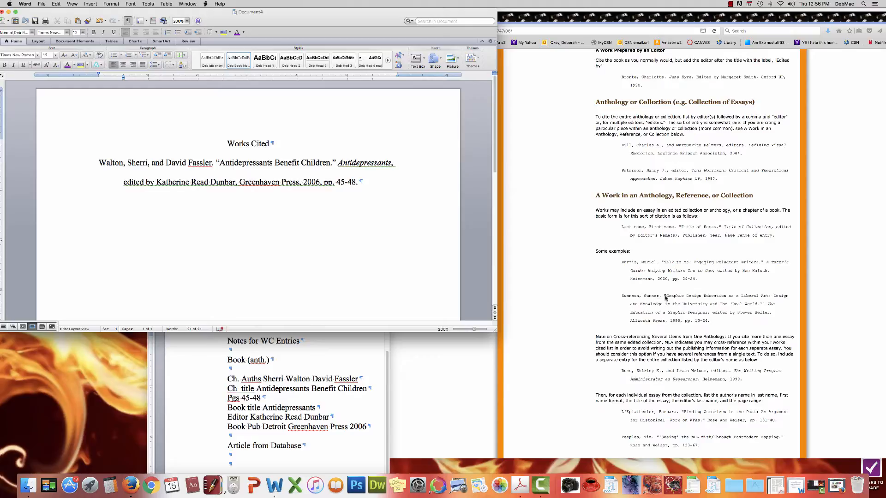
{"action": "scroll", "coordinate": [672, 299], "scroll_direction": "down", "scroll_amount": 1}
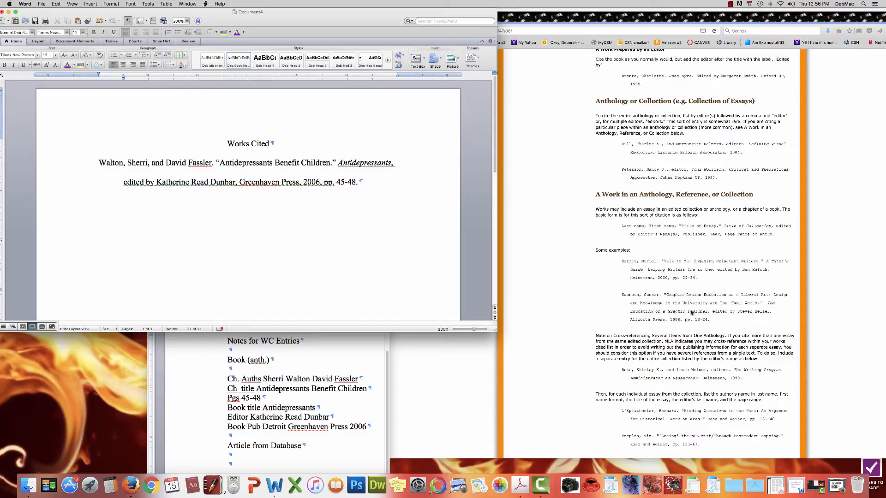
{"action": "scroll", "coordinate": [691, 313], "scroll_direction": "up", "scroll_amount": 3}
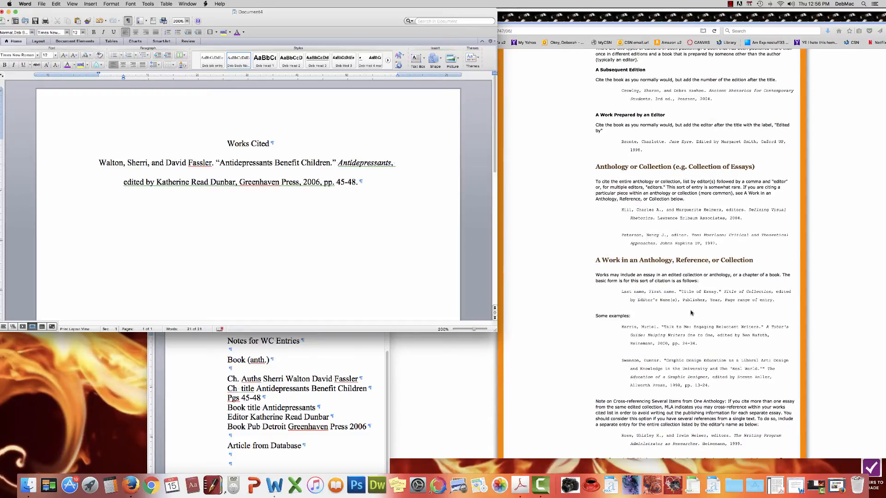
{"action": "scroll", "coordinate": [691, 313], "scroll_direction": "down", "scroll_amount": 4}
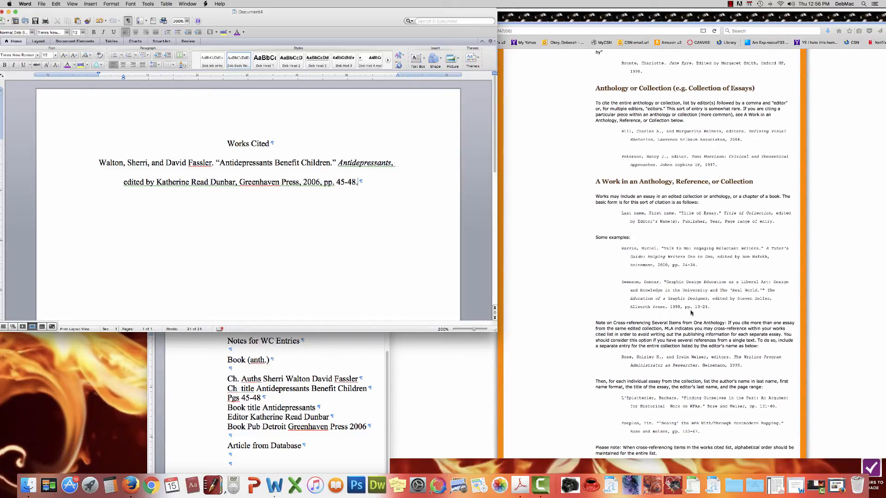
{"action": "scroll", "coordinate": [691, 313], "scroll_direction": "up", "scroll_amount": 1}
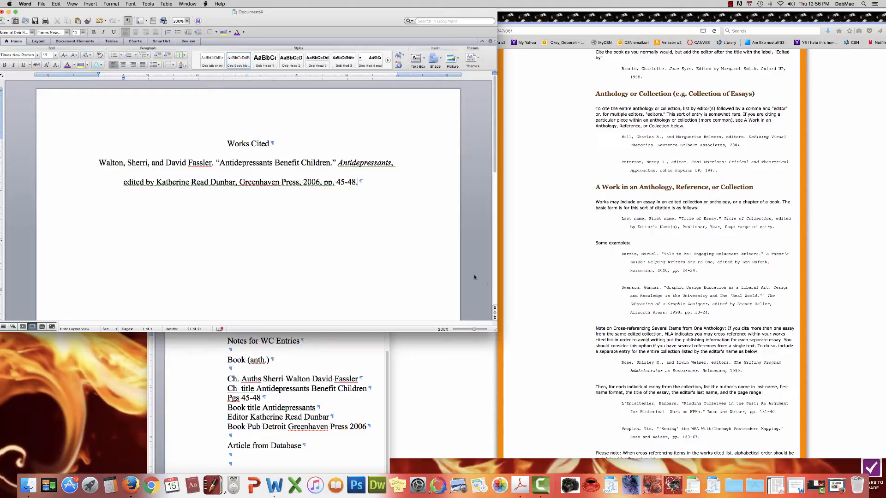
{"action": "key", "text": "Return"}
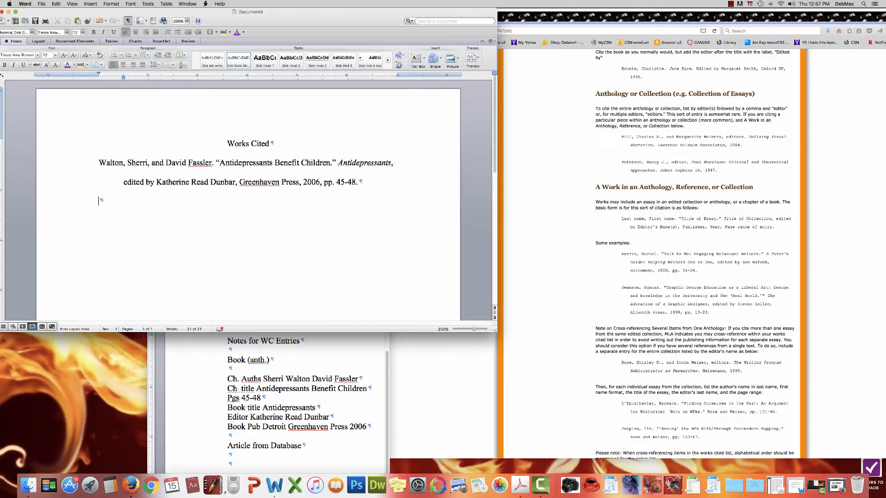
{"action": "left_click", "coordinate": [450, 383]}
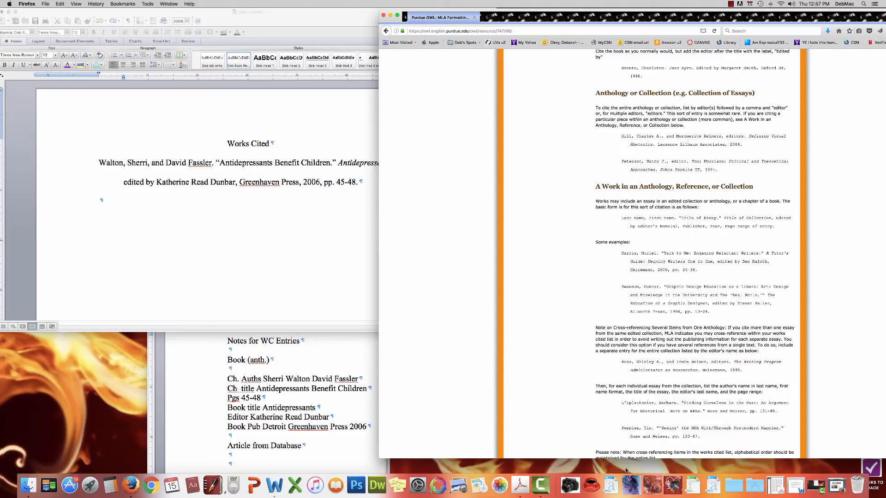
Step: Bring back the CSN Library Services window and go to its Find Articles search page
{"action": "left_click", "coordinate": [830, 482]}
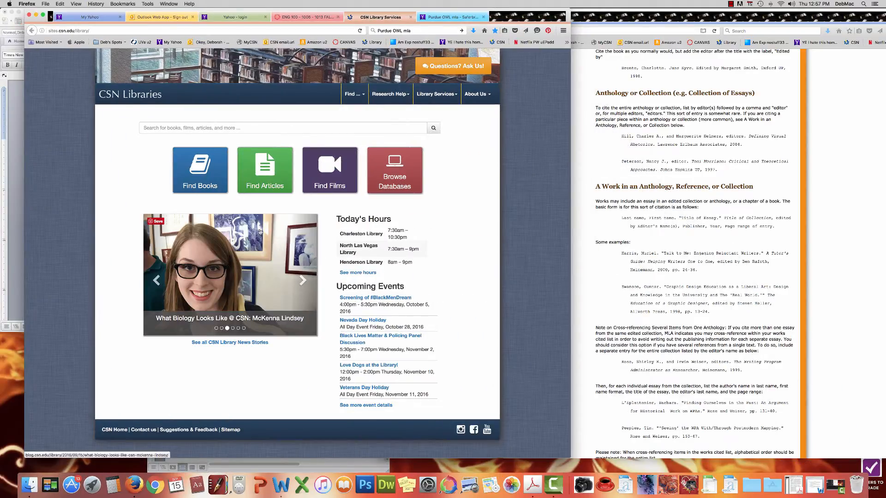
{"action": "left_click", "coordinate": [268, 178]}
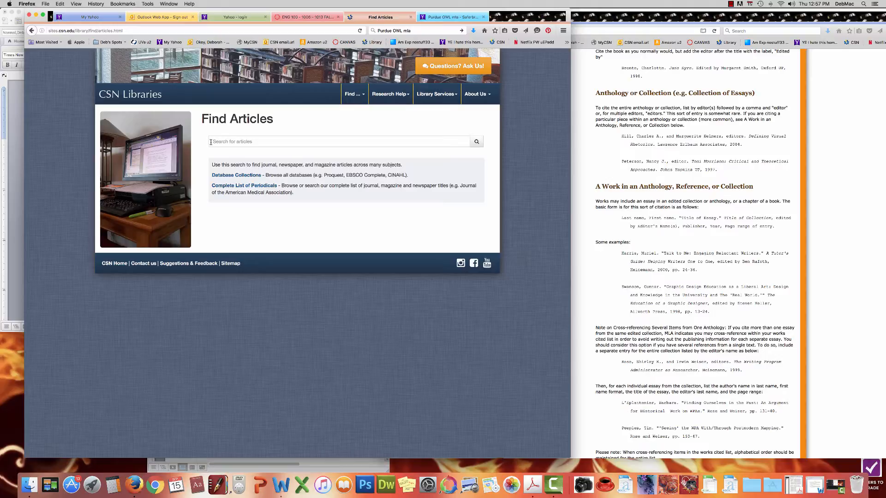
{"action": "left_click", "coordinate": [211, 142]}
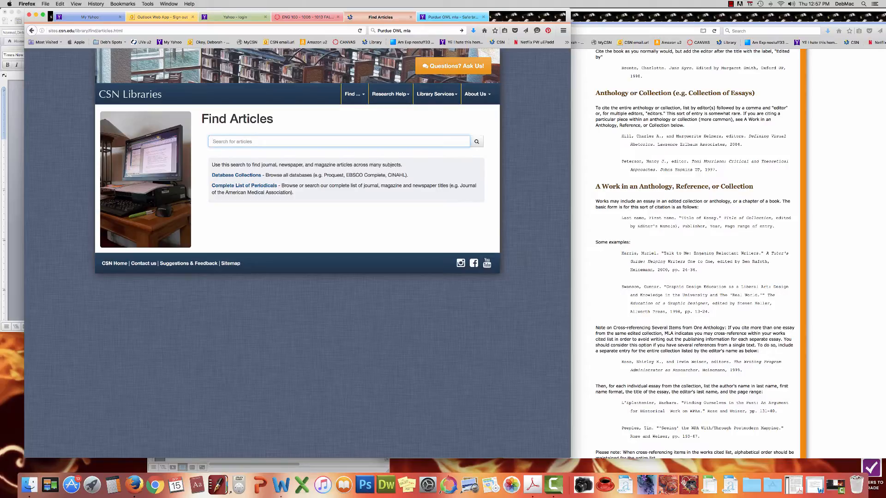
Step: Search articles for 'antidepressants youth' using the search box suggestion
{"action": "type", "text": "an"}
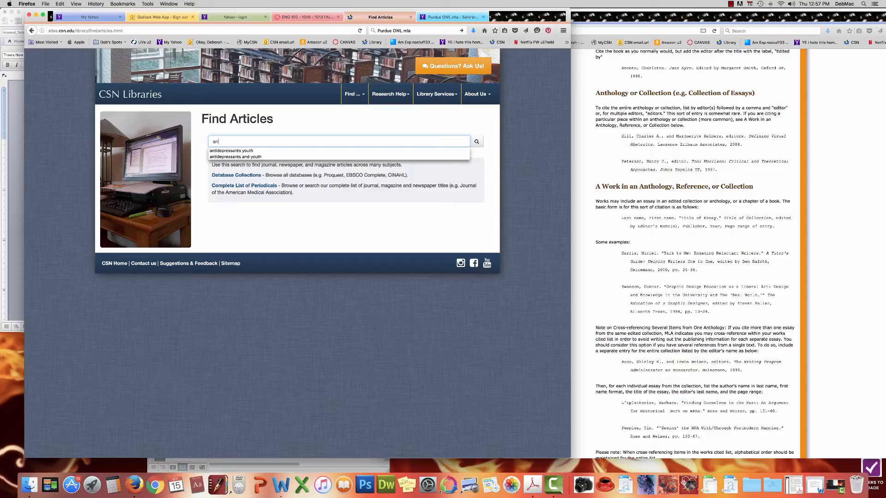
{"action": "key", "text": "Escape"}
{"action": "type", "text": "ti"}
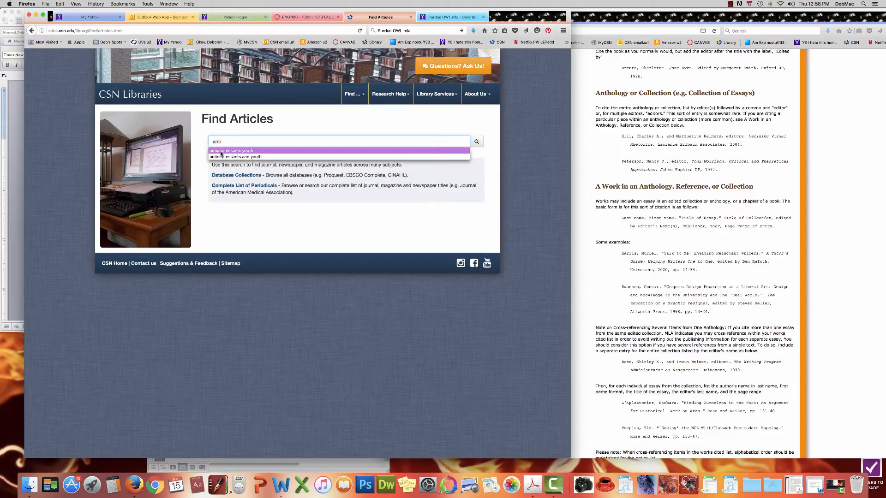
{"action": "left_click", "coordinate": [221, 151]}
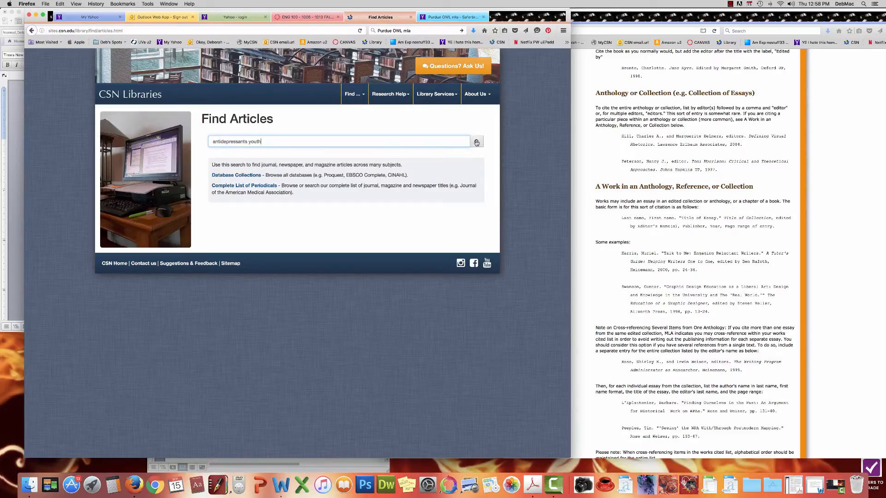
{"action": "left_click", "coordinate": [476, 142]}
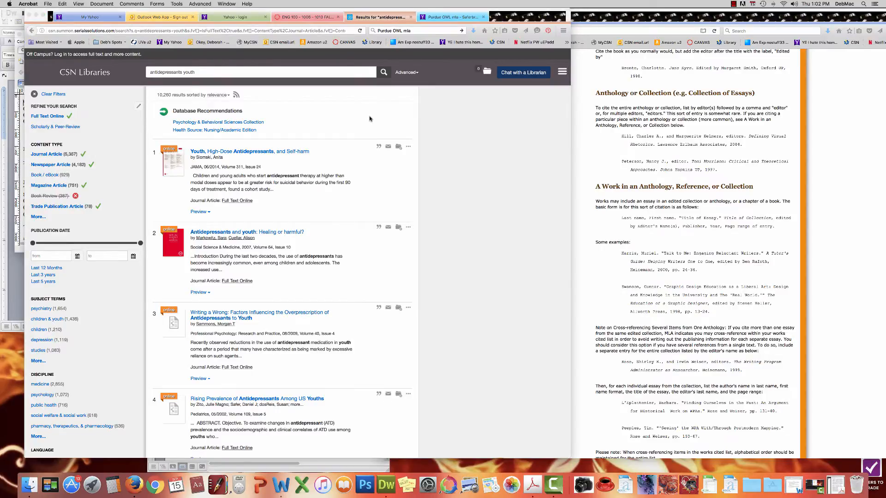
Step: Scroll the Summon results down to item 13 and open 'FDA Alert on Antidepressants for Youth'
{"action": "scroll", "coordinate": [369, 119], "scroll_direction": "down", "scroll_amount": 5}
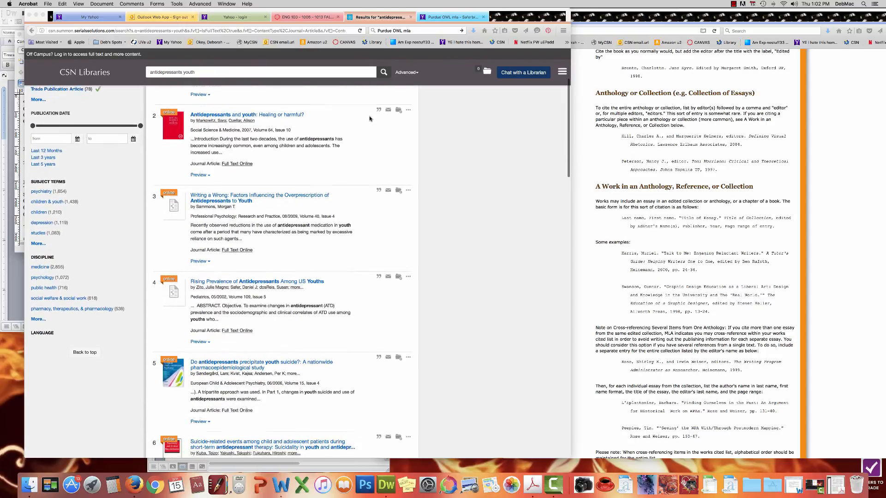
{"action": "scroll", "coordinate": [369, 118], "scroll_direction": "down", "scroll_amount": 8}
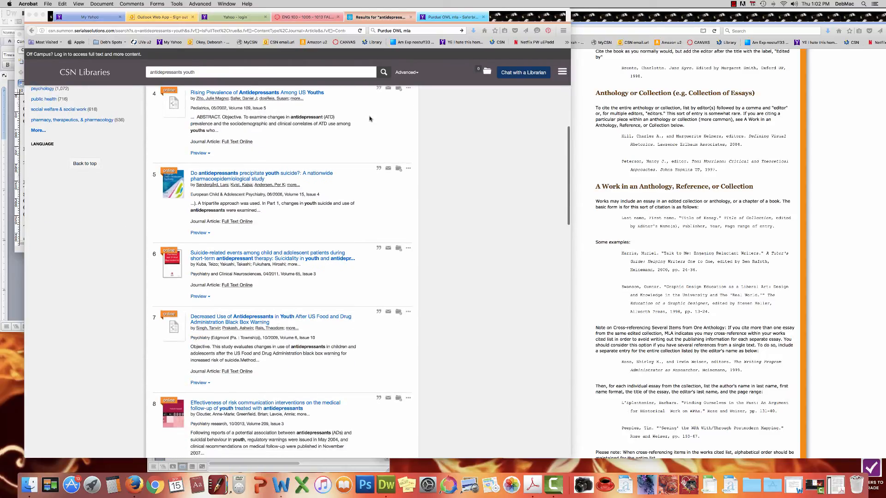
{"action": "scroll", "coordinate": [369, 119], "scroll_direction": "down", "scroll_amount": 7}
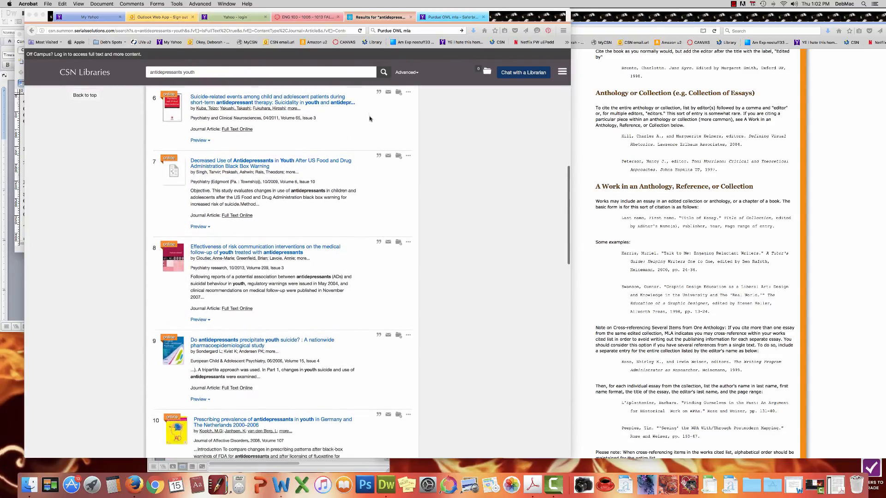
{"action": "scroll", "coordinate": [370, 119], "scroll_direction": "down", "scroll_amount": 7}
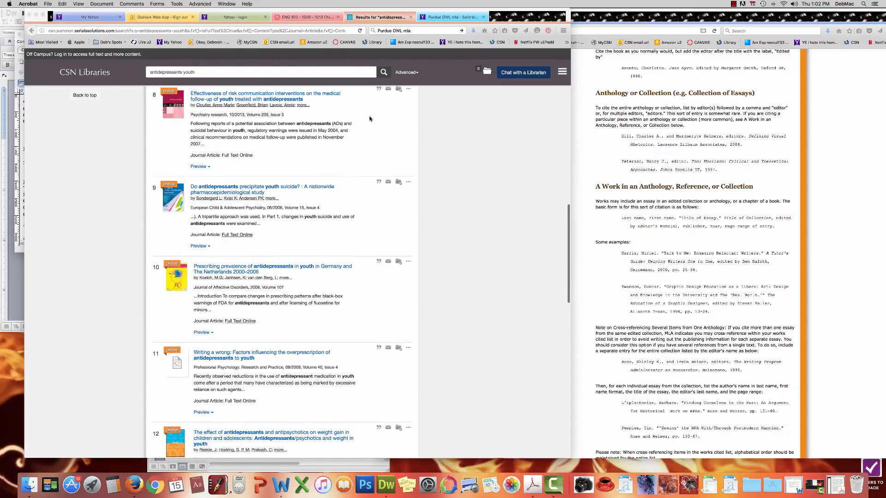
{"action": "scroll", "coordinate": [370, 118], "scroll_direction": "down", "scroll_amount": 6}
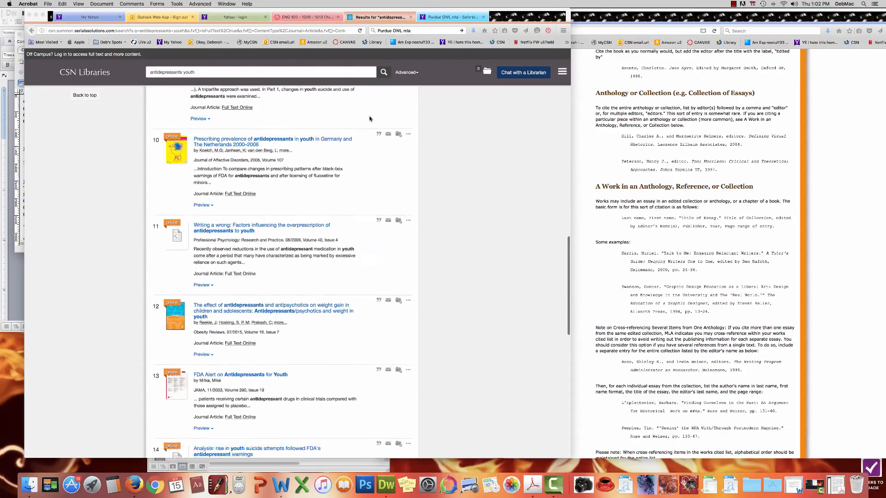
{"action": "scroll", "coordinate": [369, 119], "scroll_direction": "down", "scroll_amount": 3}
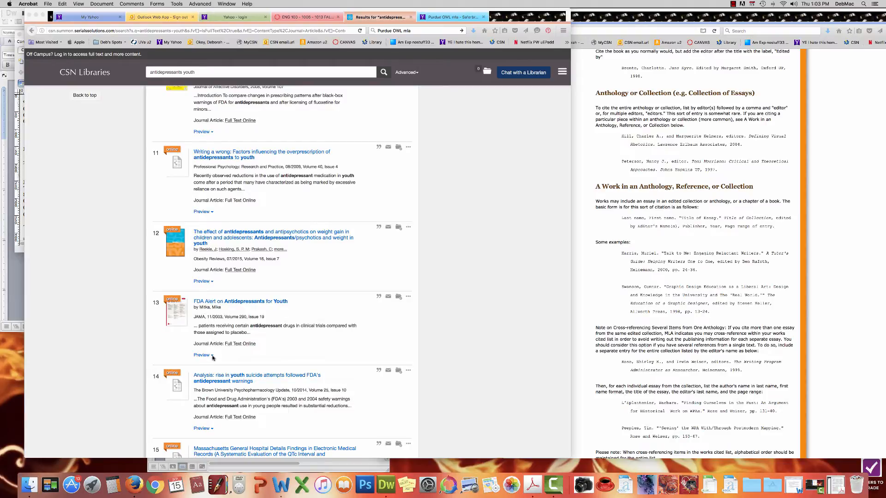
{"action": "left_click", "coordinate": [213, 358]}
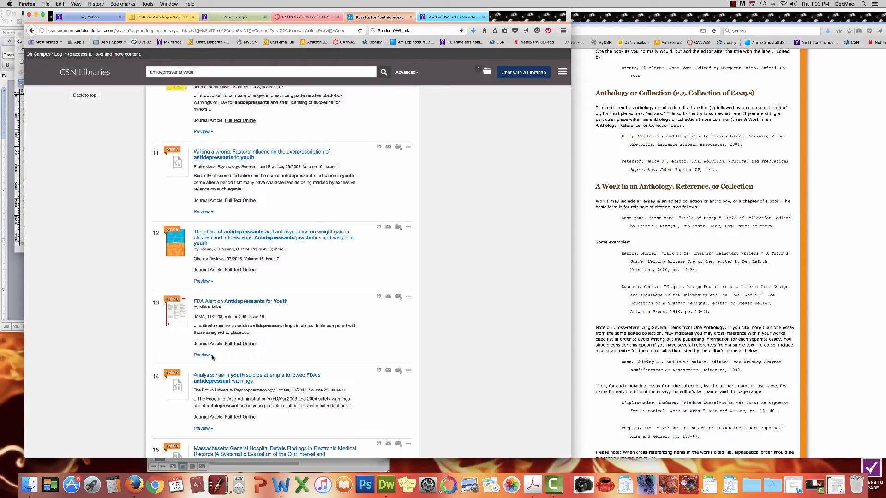
{"action": "left_click", "coordinate": [213, 358]}
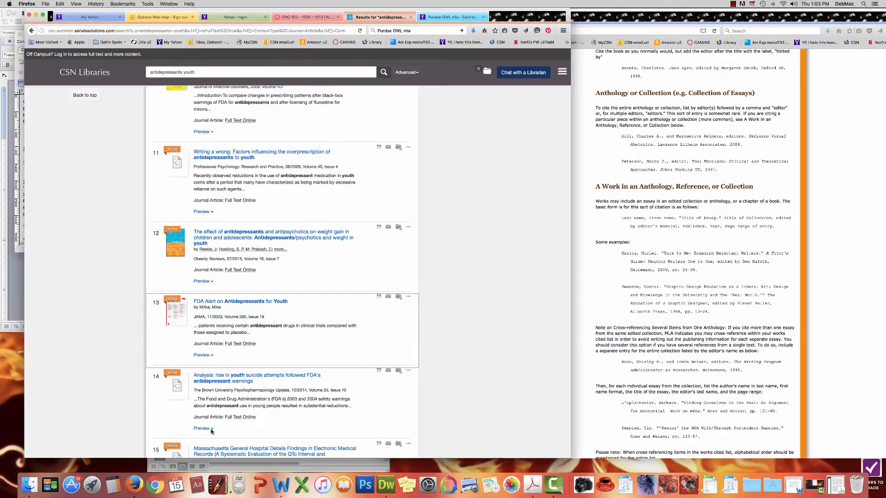
{"action": "left_click", "coordinate": [212, 431]}
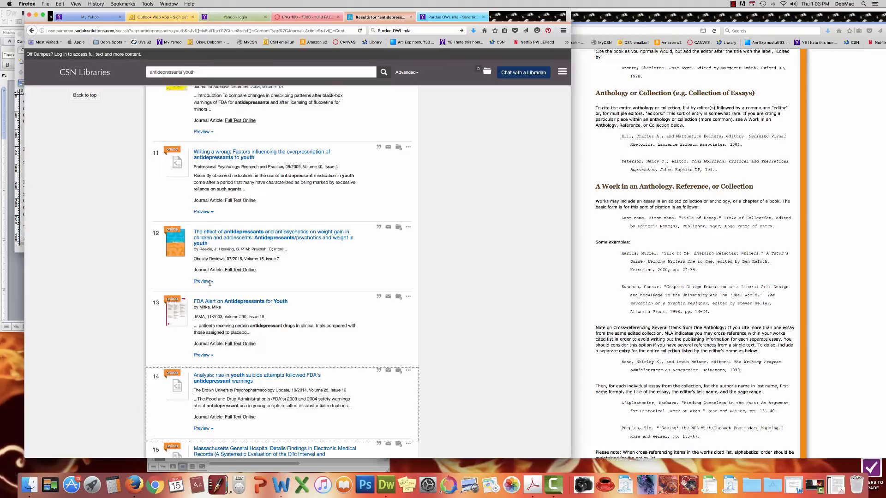
{"action": "left_click", "coordinate": [212, 283]}
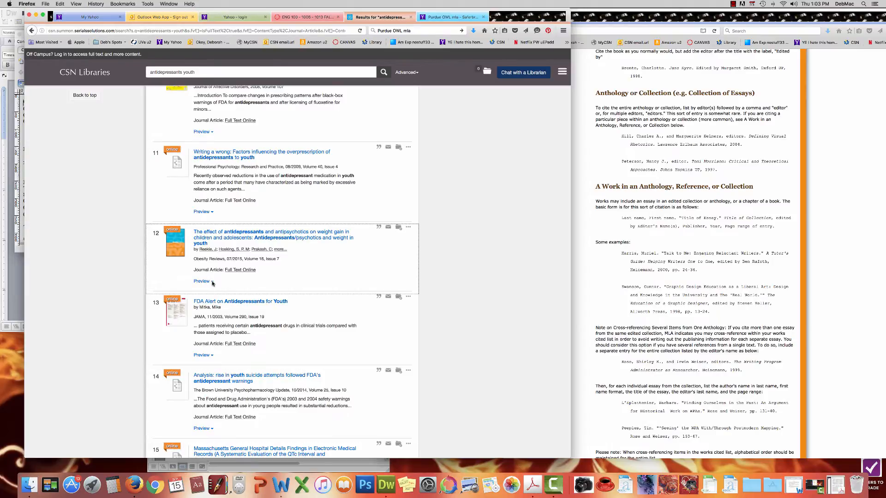
{"action": "left_click", "coordinate": [212, 213]}
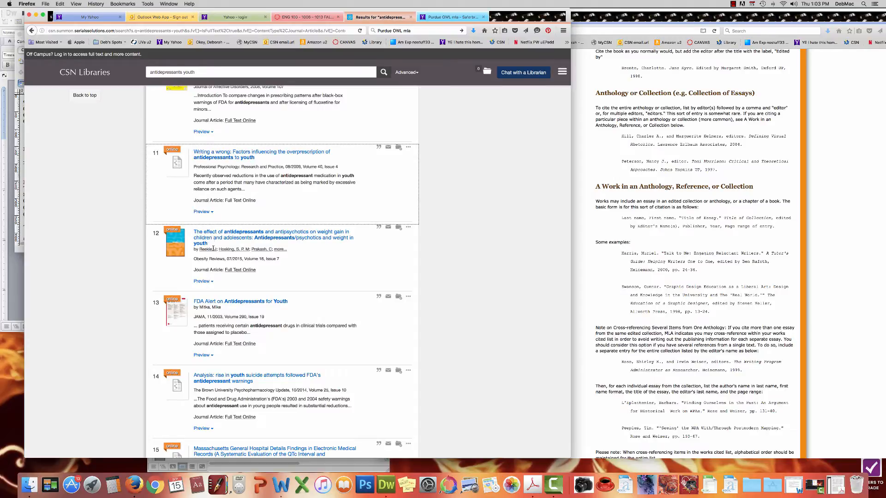
{"action": "left_click", "coordinate": [233, 301]}
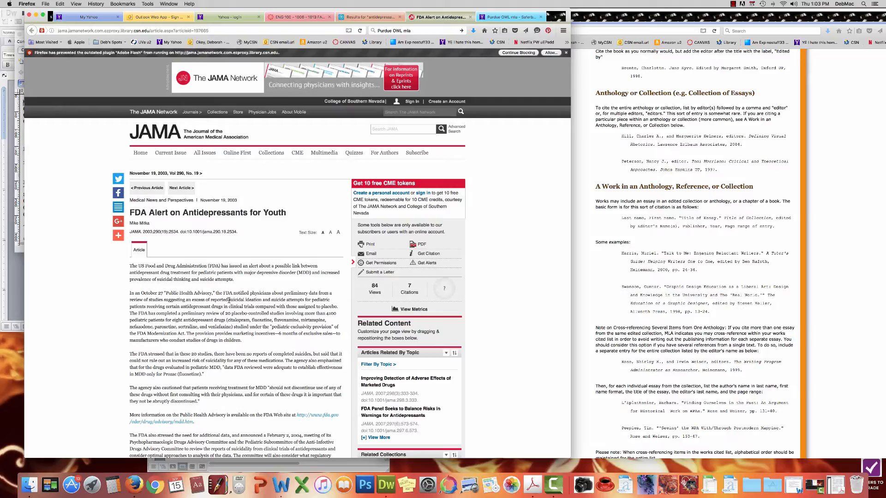
Step: Request the JAMA article 'FDA Alert on Antidepressants for Youth' as a PDF
{"action": "scroll", "coordinate": [229, 300], "scroll_direction": "down", "scroll_amount": 5}
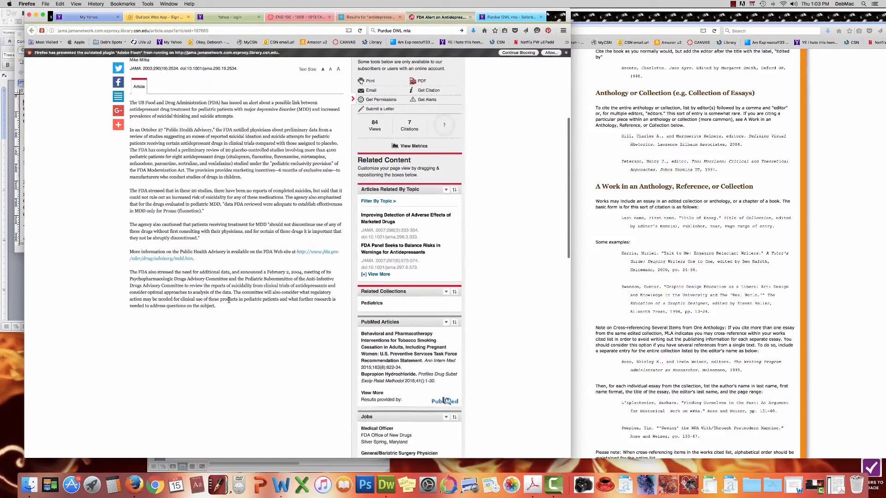
{"action": "scroll", "coordinate": [229, 301], "scroll_direction": "up", "scroll_amount": 5}
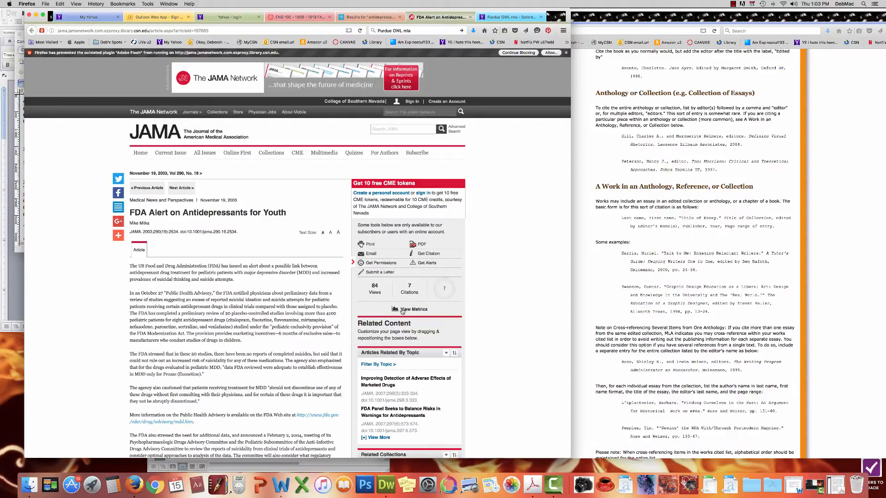
{"action": "left_click", "coordinate": [421, 245]}
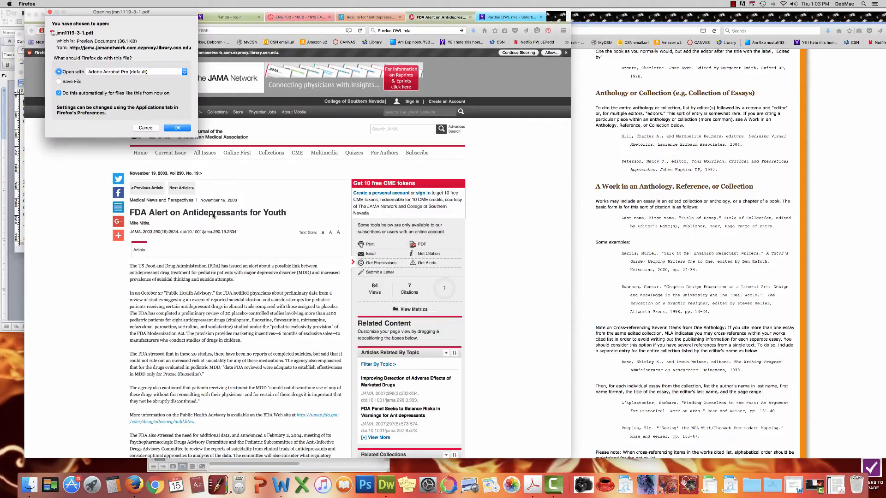
Step: Cancel reopening the PDF, restore the already-open jmn1119-3-1.pdf in Acrobat, and return to Firefox
{"action": "left_click", "coordinate": [145, 128]}
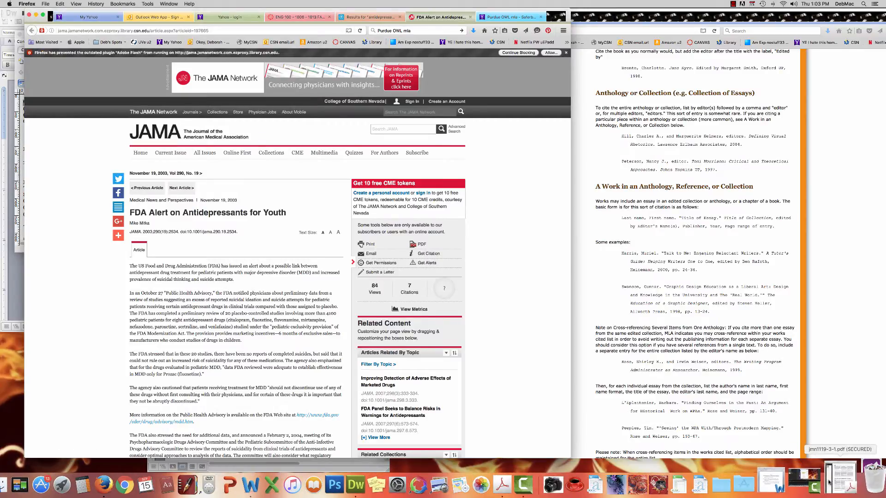
{"action": "left_click", "coordinate": [830, 482]}
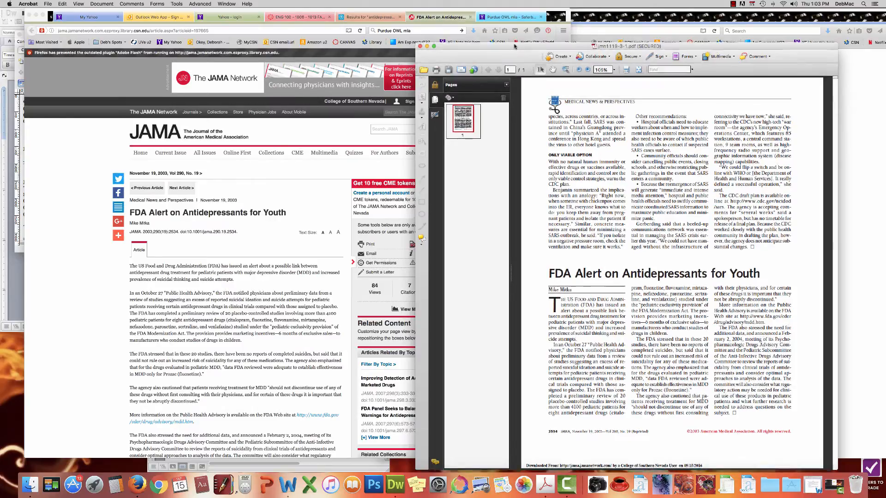
{"action": "left_click_drag", "start_coordinate": [515, 50], "coordinate": [511, 30]}
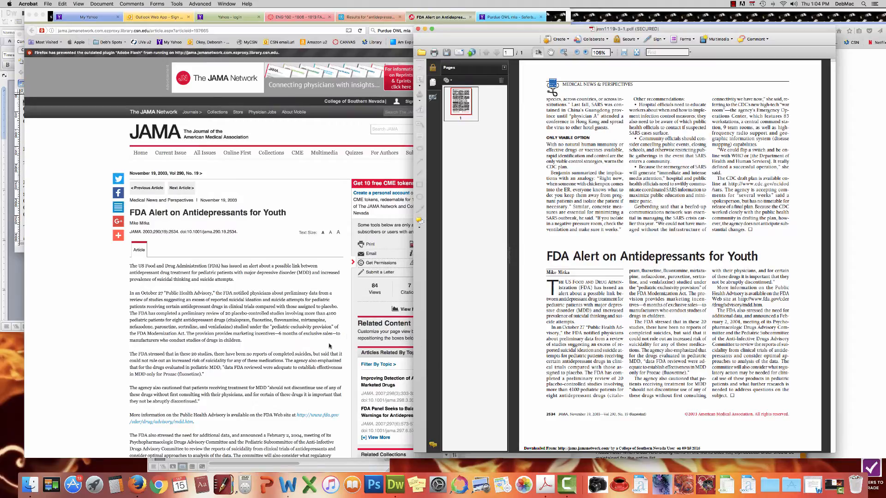
{"action": "left_click", "coordinate": [266, 354]}
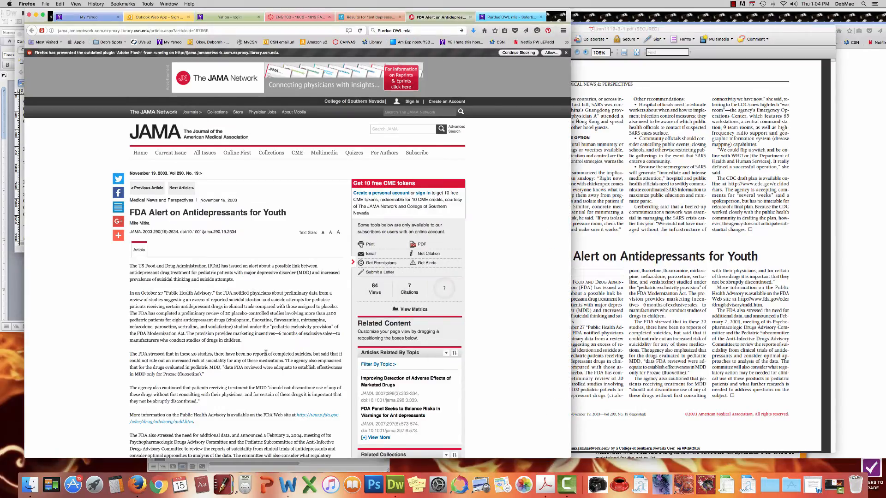
Step: Look over the JAMA article page, then bring the Acrobat PDF in front of Firefox
{"action": "scroll", "coordinate": [266, 354], "scroll_direction": "down", "scroll_amount": 5}
{"action": "scroll", "coordinate": [266, 353], "scroll_direction": "up", "scroll_amount": 4}
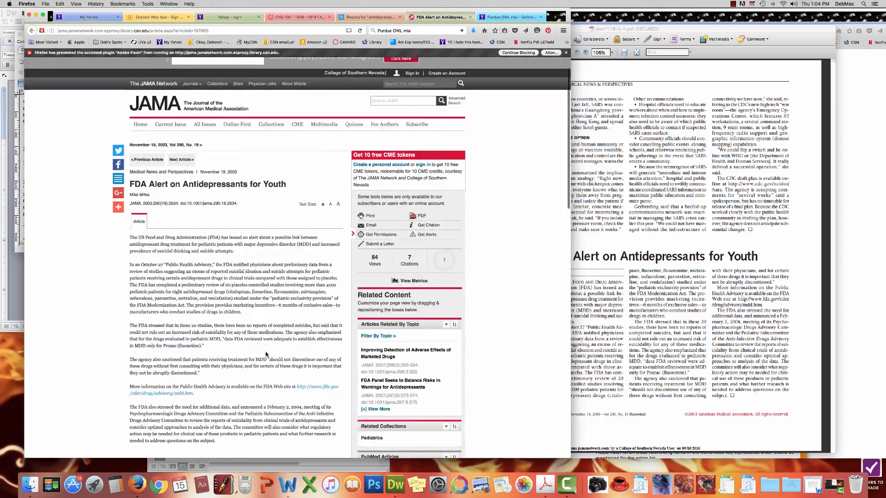
{"action": "scroll", "coordinate": [267, 354], "scroll_direction": "down", "scroll_amount": 5}
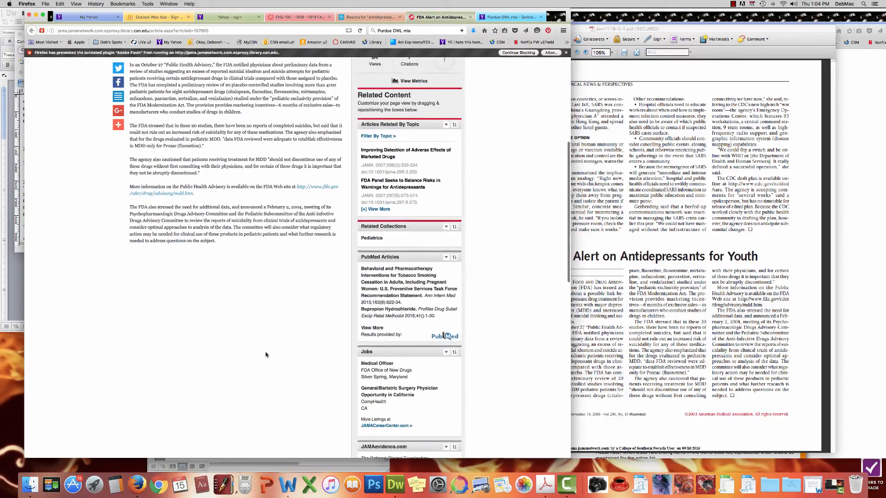
{"action": "scroll", "coordinate": [267, 355], "scroll_direction": "up", "scroll_amount": 5}
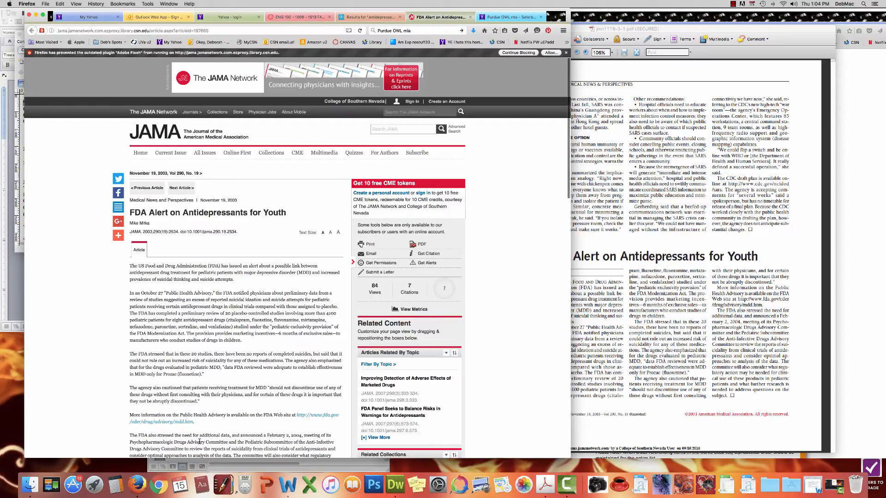
{"action": "scroll", "coordinate": [198, 367], "scroll_direction": "down", "scroll_amount": 5}
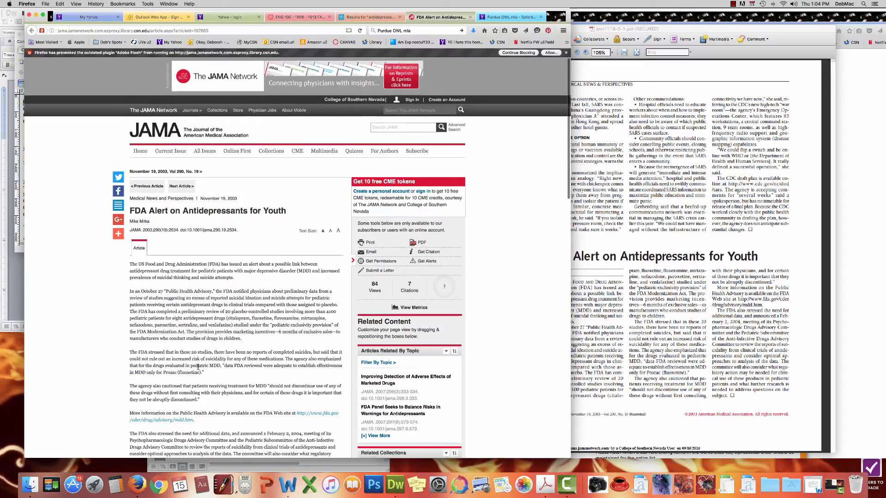
{"action": "scroll", "coordinate": [198, 368], "scroll_direction": "down", "scroll_amount": 5}
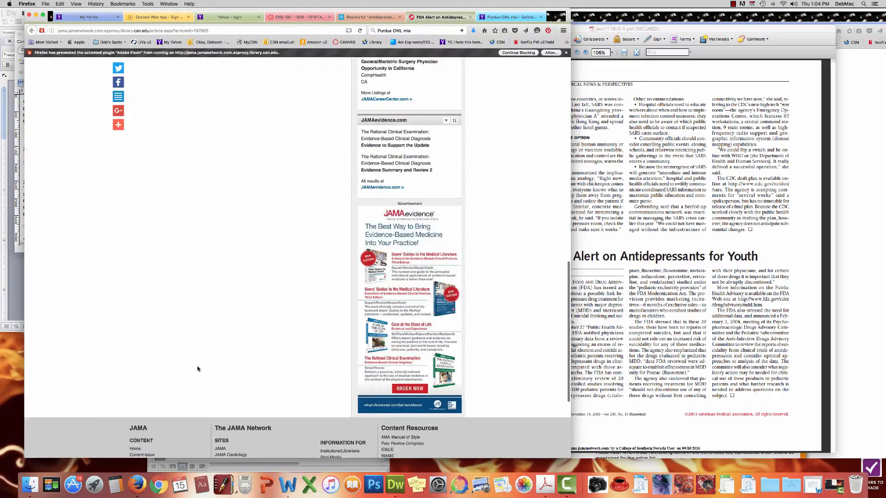
{"action": "scroll", "coordinate": [198, 368], "scroll_direction": "up", "scroll_amount": 15}
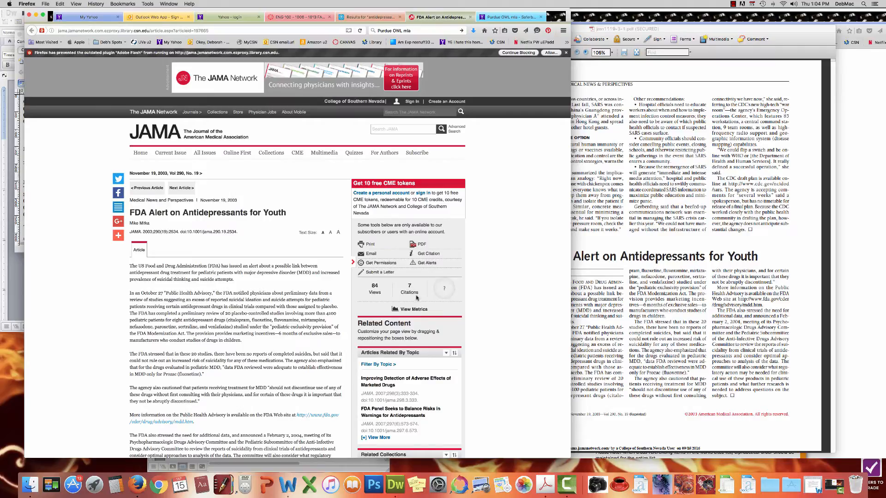
{"action": "left_click", "coordinate": [619, 339]}
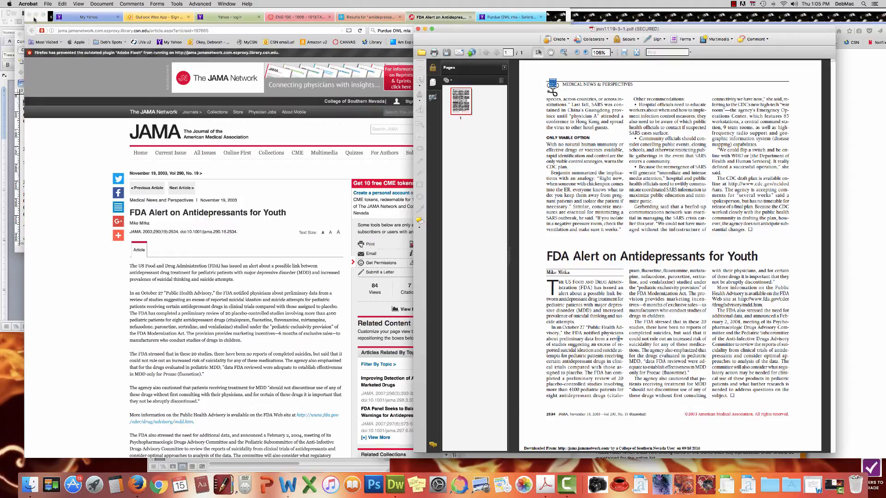
Step: Minimize Firefox and close Dreamweaver's raw-code PDF document and empty welcome window
{"action": "left_click", "coordinate": [36, 16]}
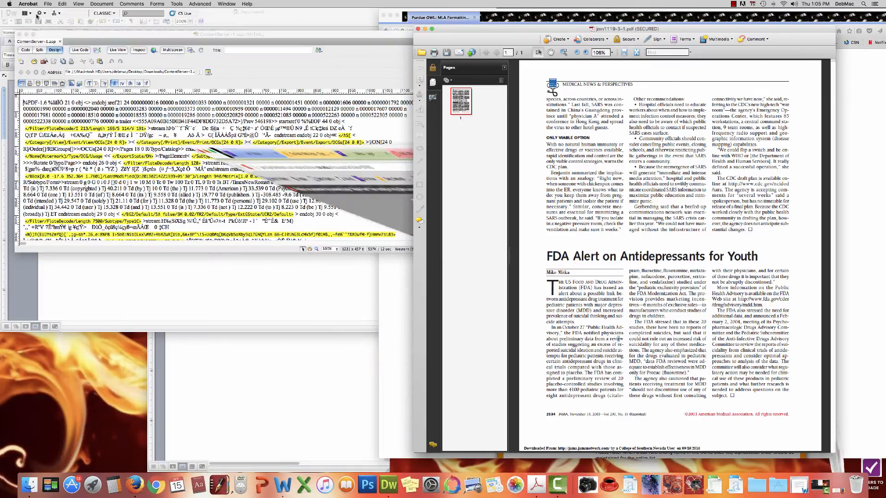
{"action": "left_click", "coordinate": [19, 35]}
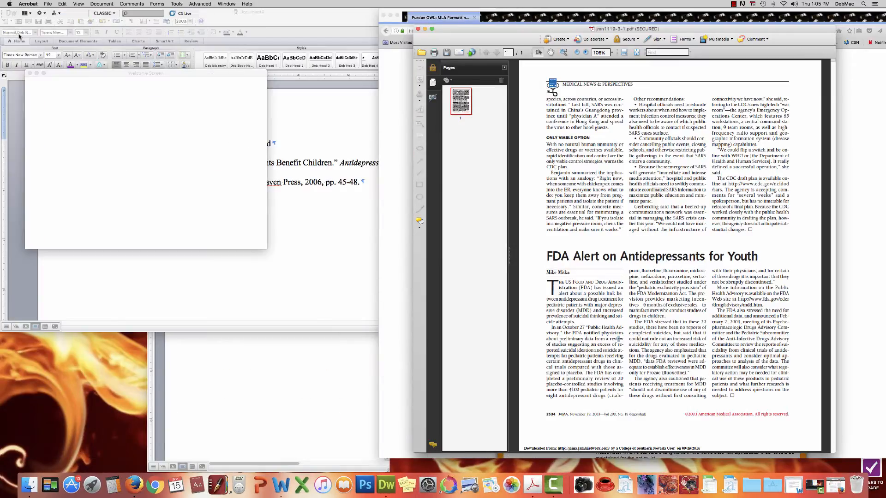
{"action": "left_click", "coordinate": [32, 75]}
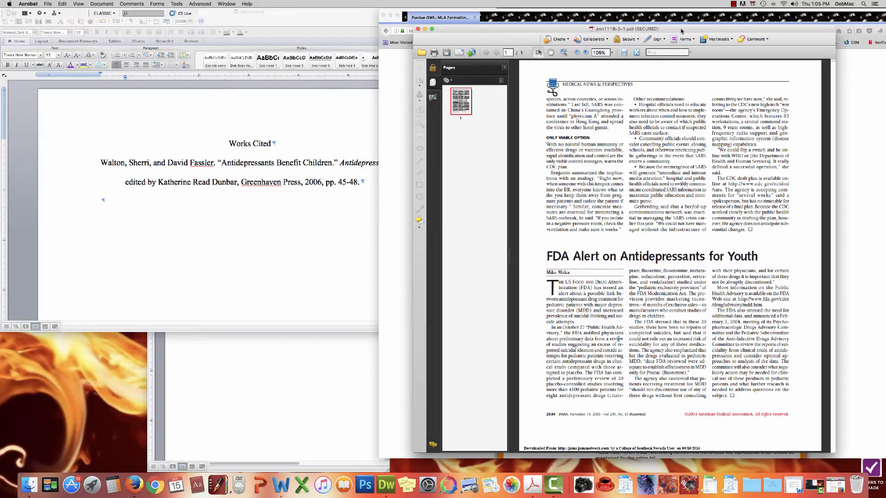
Step: Move the Acrobat PDF to the left and show the top of the OWL Books page
{"action": "left_click_drag", "start_coordinate": [665, 31], "coordinate": [320, 41]}
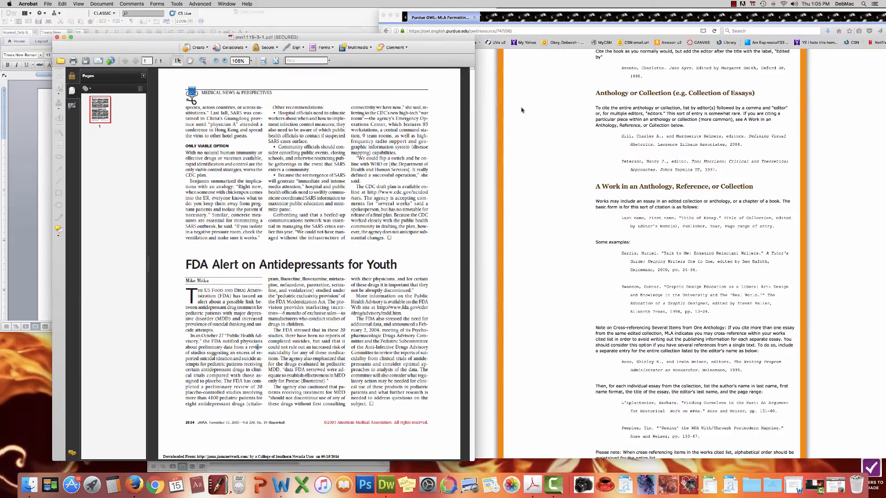
{"action": "left_click", "coordinate": [555, 118]}
{"action": "scroll", "coordinate": [554, 118], "scroll_direction": "up", "scroll_amount": 10}
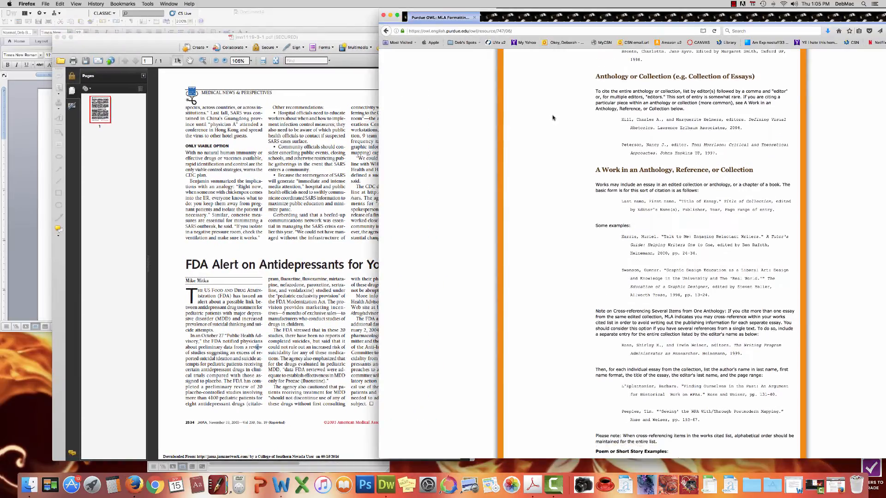
{"action": "scroll", "coordinate": [553, 118], "scroll_direction": "up", "scroll_amount": 15}
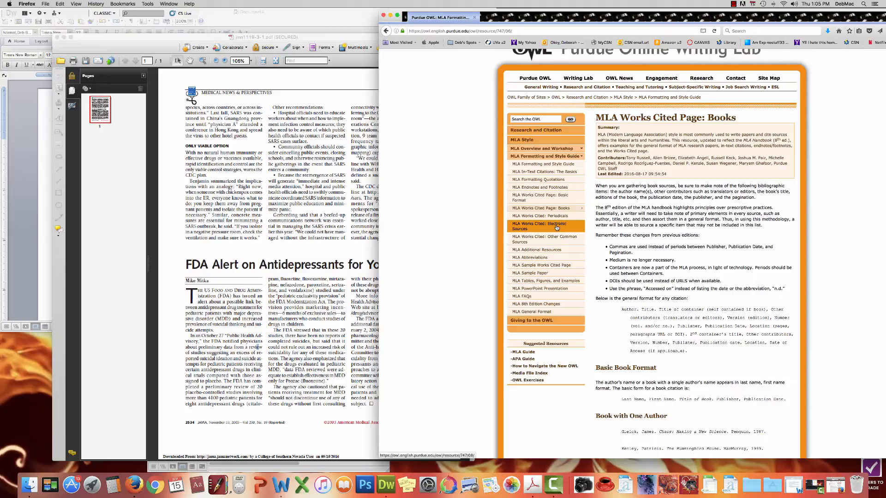
Step: Open OWL's 'MLA Works Cited: Electronic Sources' and scroll to 'An Article from an Online Database'
{"action": "left_click", "coordinate": [557, 228]}
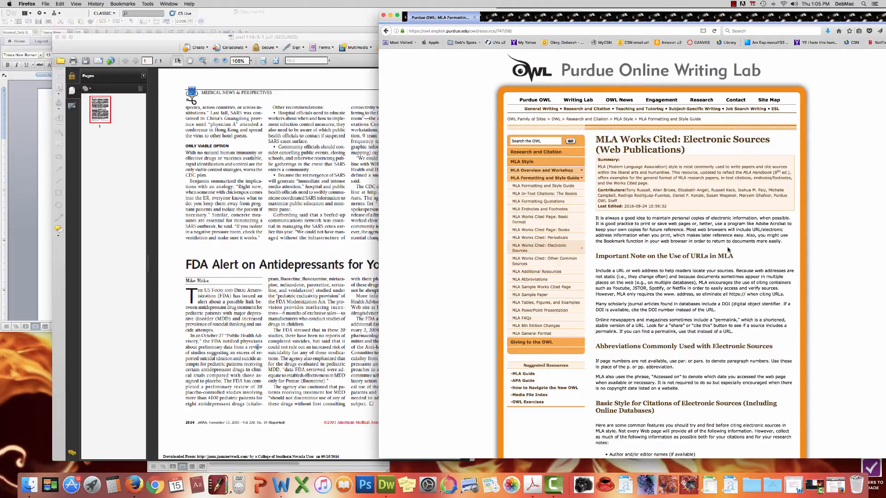
{"action": "scroll", "coordinate": [726, 248], "scroll_direction": "down", "scroll_amount": 10}
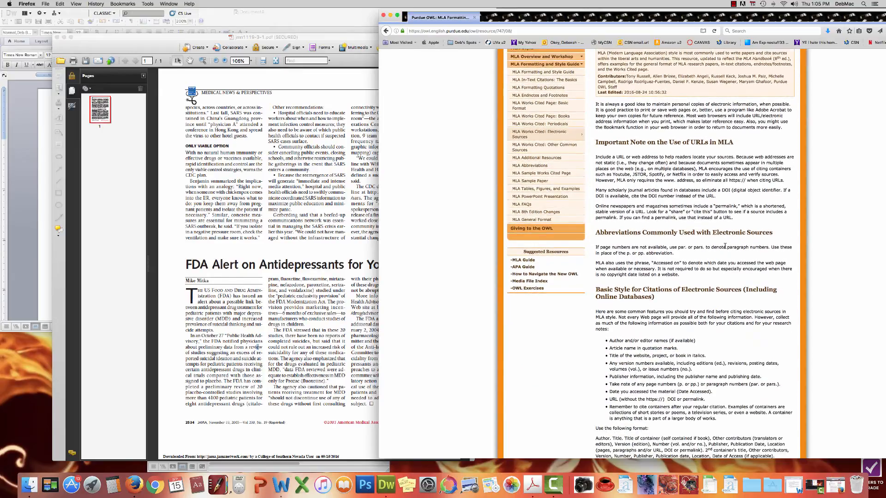
{"action": "scroll", "coordinate": [726, 247], "scroll_direction": "down", "scroll_amount": 8}
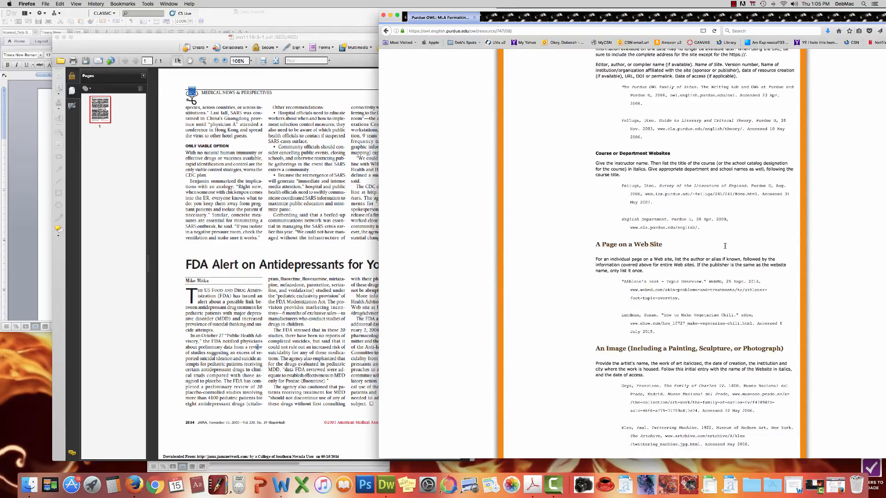
{"action": "scroll", "coordinate": [725, 248], "scroll_direction": "down", "scroll_amount": 5}
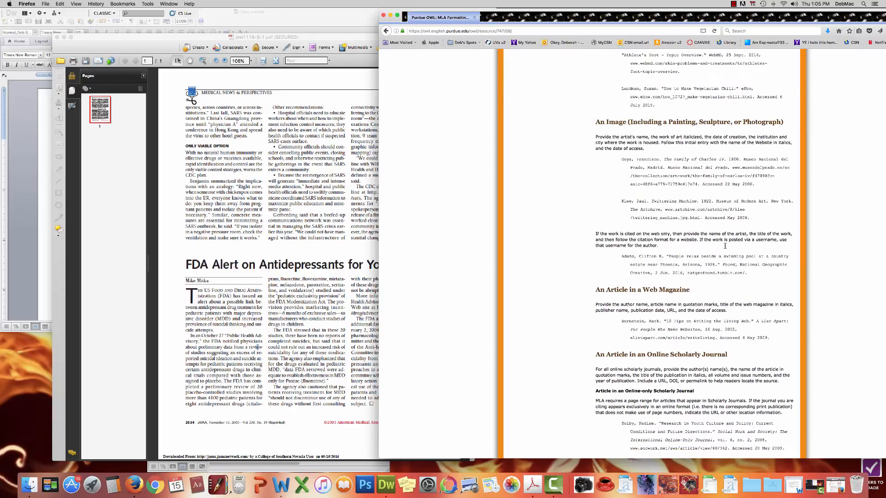
{"action": "scroll", "coordinate": [725, 247], "scroll_direction": "down", "scroll_amount": 5}
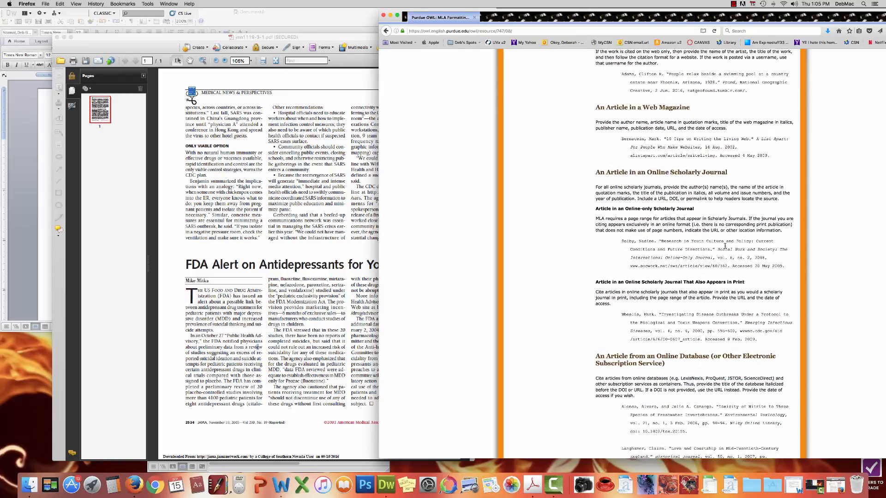
{"action": "scroll", "coordinate": [725, 247], "scroll_direction": "down", "scroll_amount": 3}
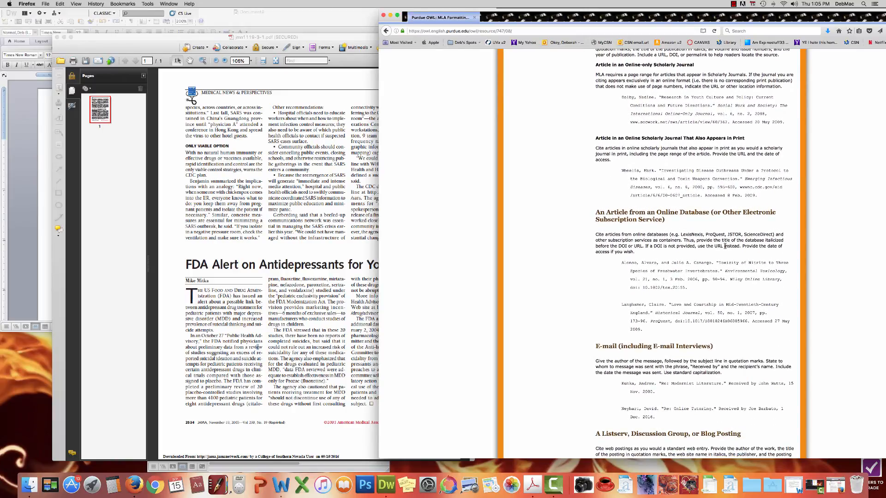
{"action": "scroll", "coordinate": [725, 248], "scroll_direction": "up", "scroll_amount": 1}
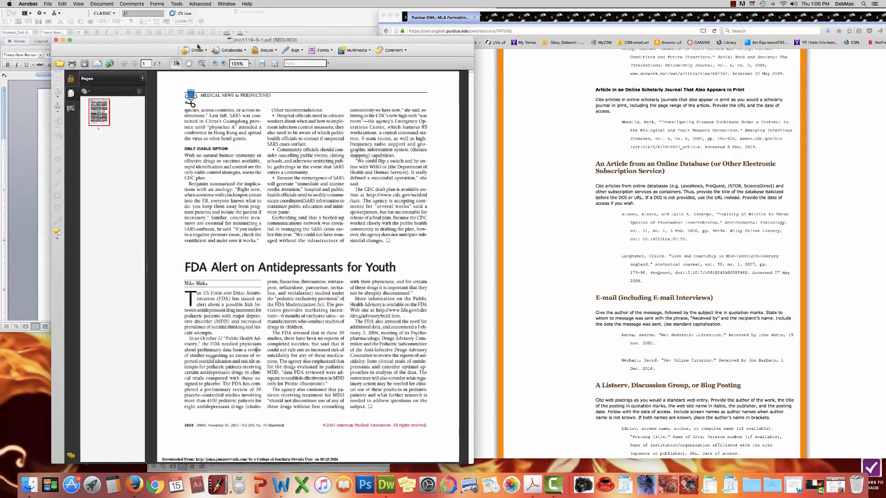
Step: Place the PDF beside Word and type the author's name, last name first, on the empty line
{"action": "left_click_drag", "start_coordinate": [199, 41], "coordinate": [691, 356]}
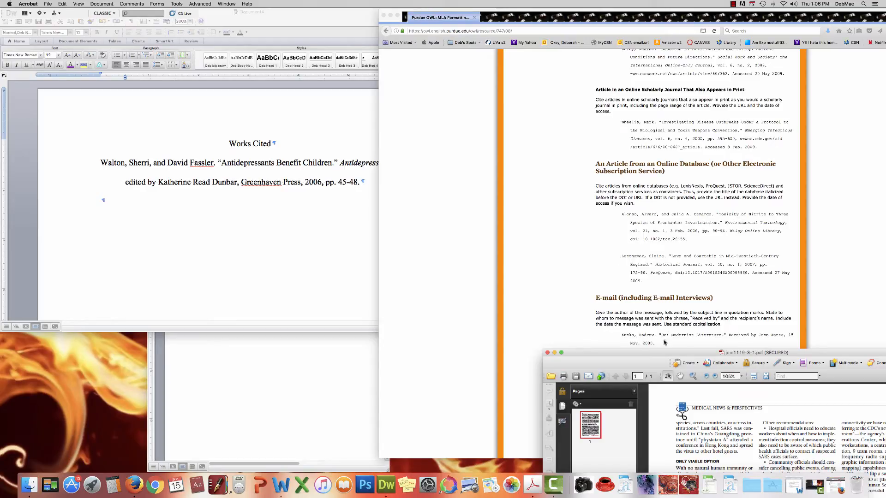
{"action": "left_click_drag", "start_coordinate": [656, 354], "coordinate": [605, 70]}
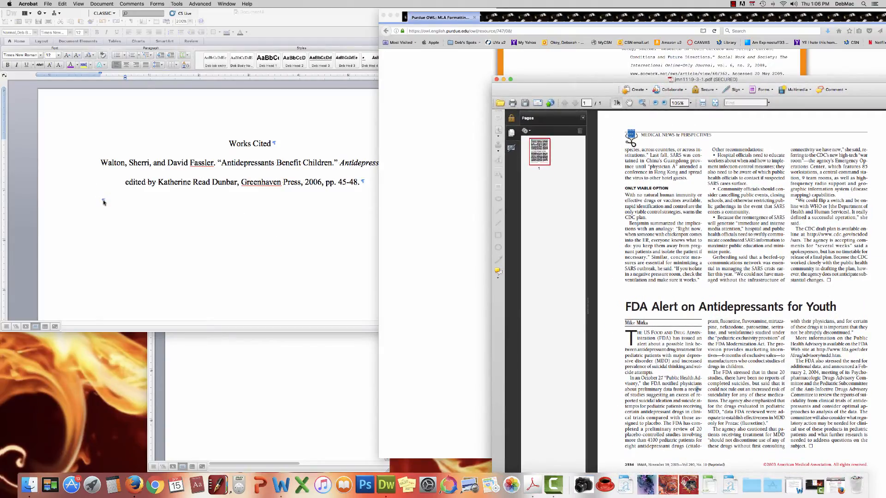
{"action": "left_click", "coordinate": [103, 200]}
{"action": "type", "text": "M"}
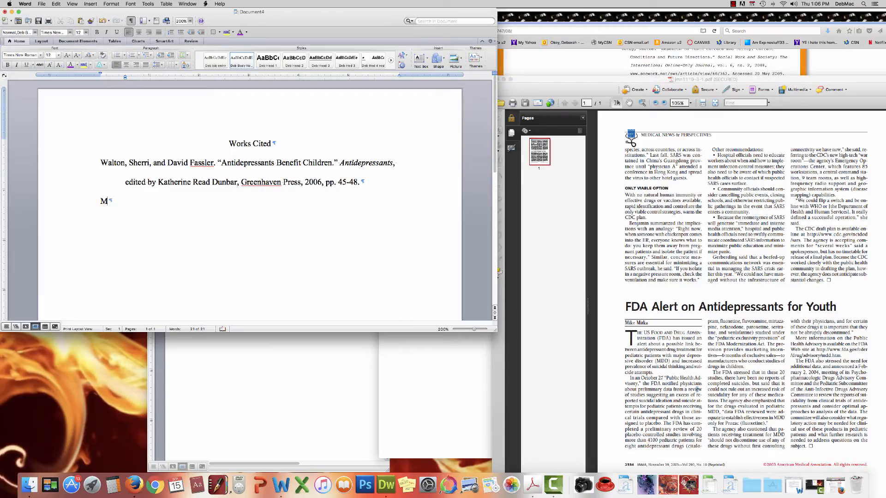
{"action": "type", "text": "itka, Mike"}
Step: End the author's name with a period and add an opening quotation mark
{"action": "left_click_drag", "start_coordinate": [556, 81], "coordinate": [553, 313]}
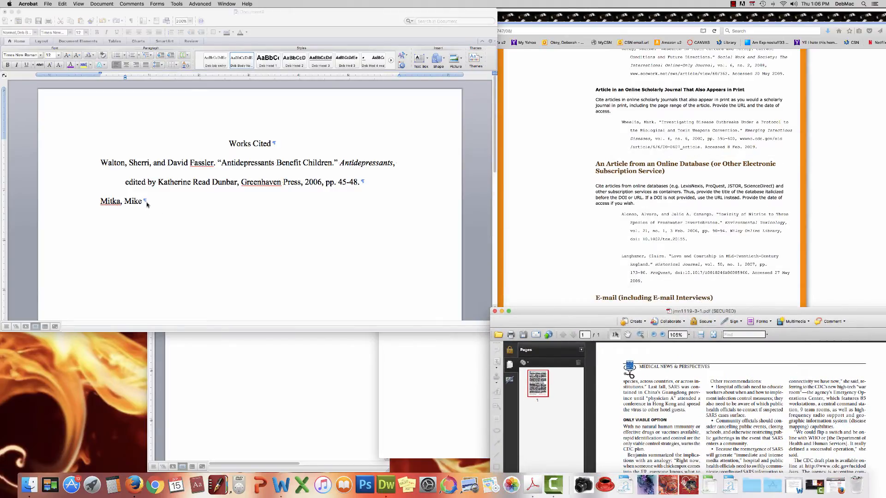
{"action": "left_click", "coordinate": [144, 201]}
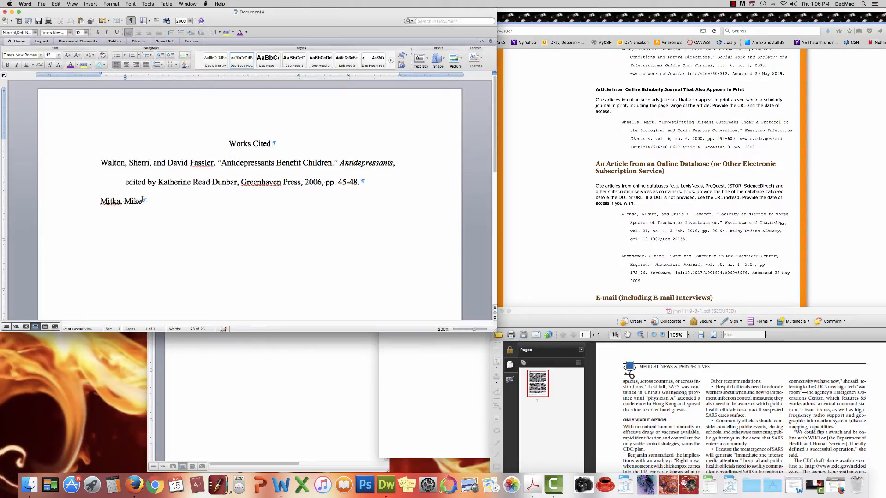
{"action": "type", "text": "."}
{"action": "left_click_drag", "start_coordinate": [632, 311], "coordinate": [630, 82]}
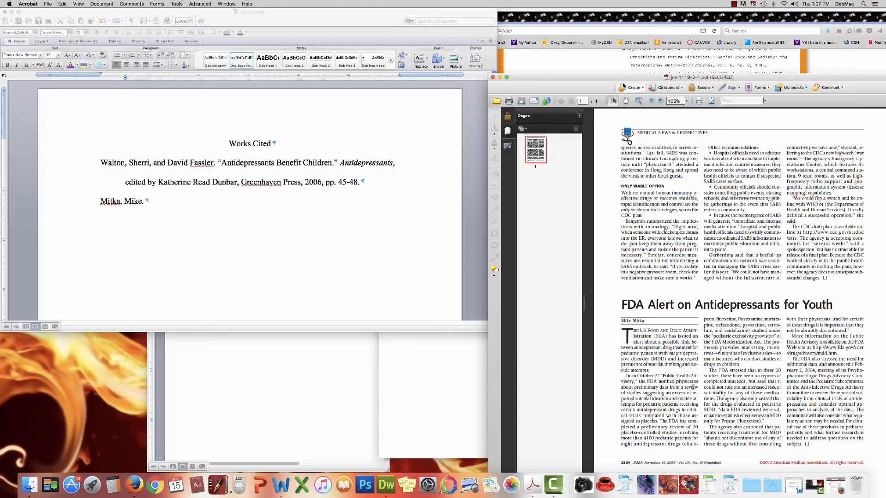
{"action": "left_click", "coordinate": [146, 201]}
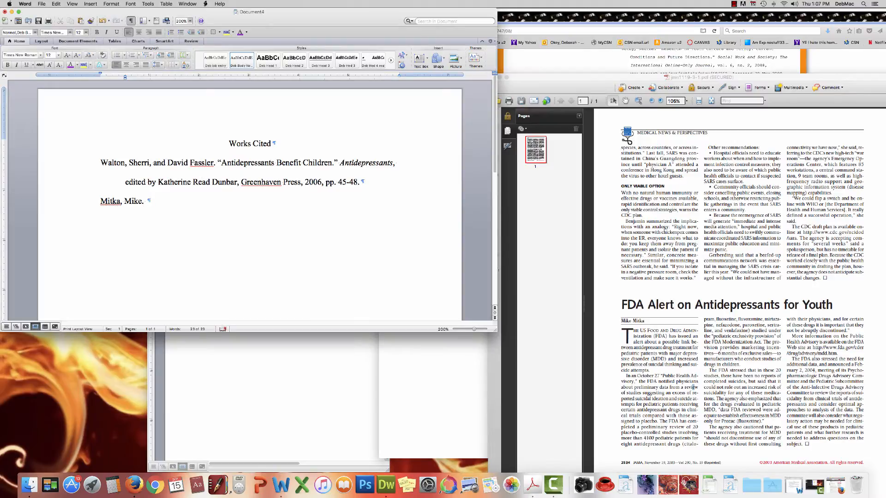
{"action": "type", "text": "\""}
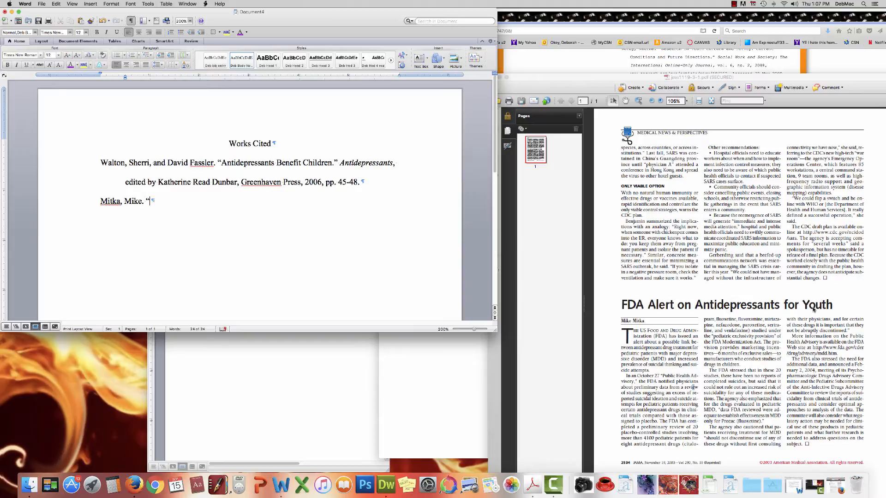
Step: Type the title FDA Alert on Antidepressants for Youth. after the opening quotation mark
{"action": "type", "text": "FDA Alert on A"}
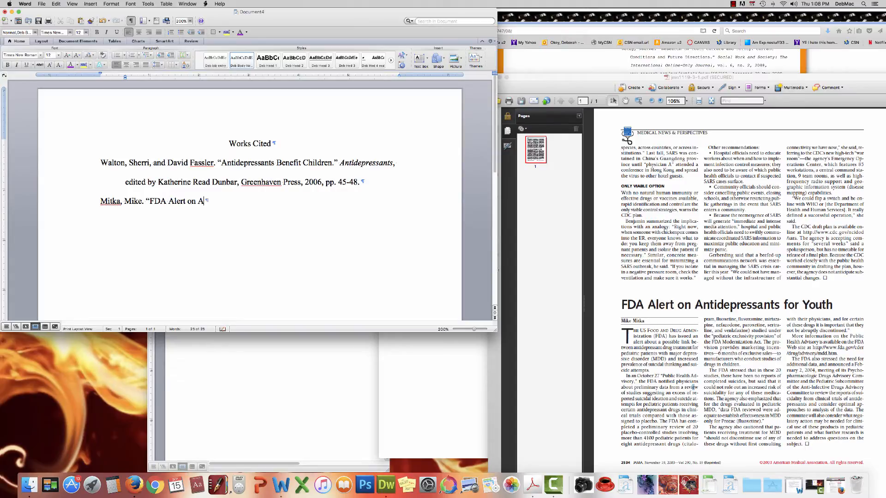
{"action": "type", "text": "ntidepressants for Youth"}
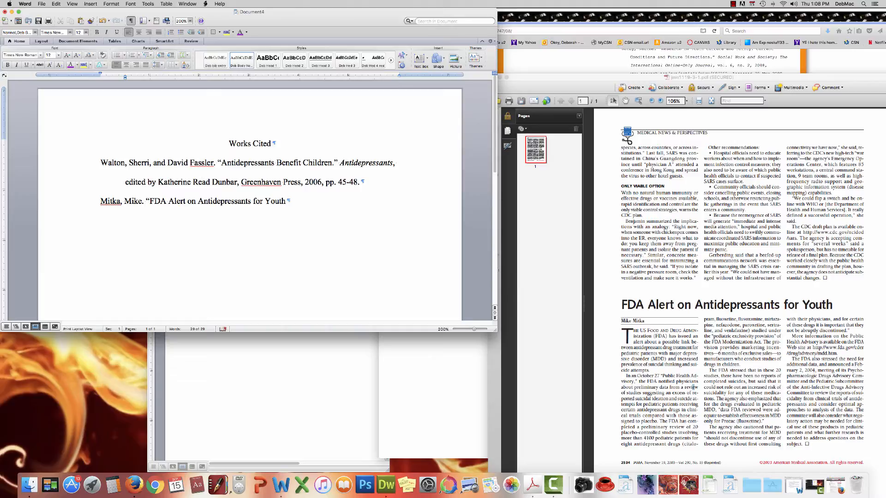
{"action": "type", "text": "."}
{"action": "left_click_drag", "start_coordinate": [579, 78], "coordinate": [575, 366]}
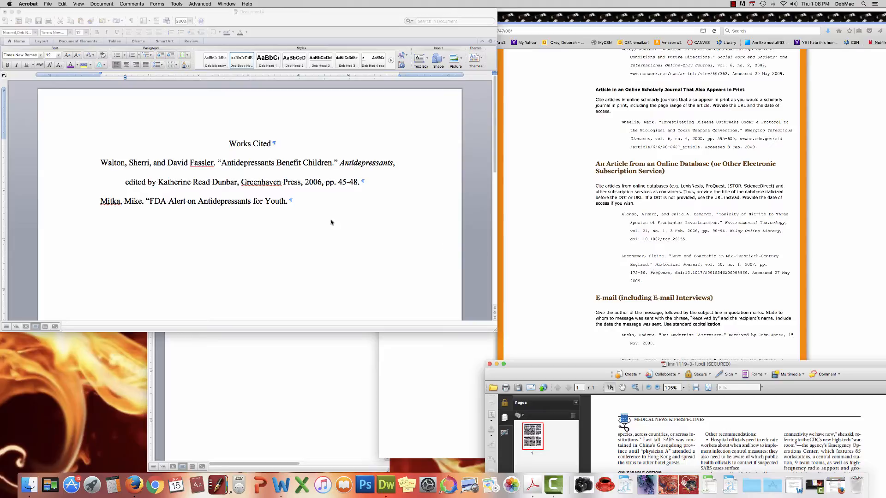
Step: Close the quotation marks after the article title
{"action": "left_click", "coordinate": [291, 202]}
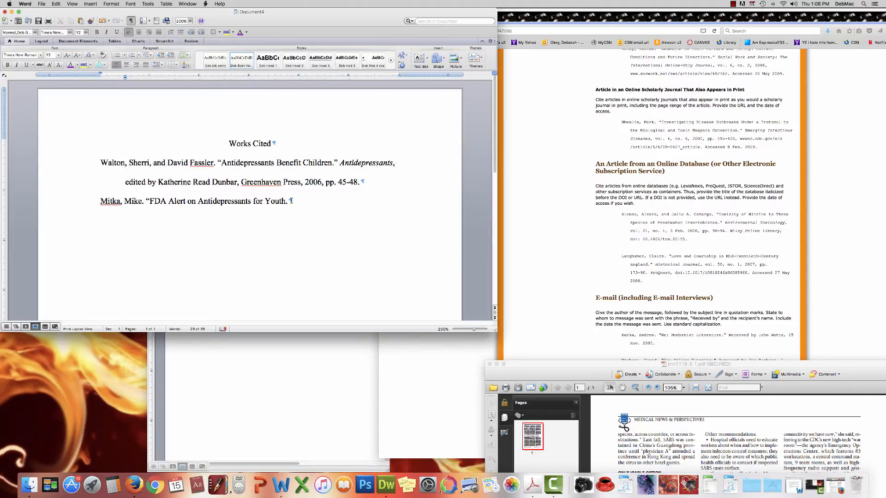
{"action": "type", "text": "\""}
{"action": "left_click_drag", "start_coordinate": [620, 364], "coordinate": [609, 6]}
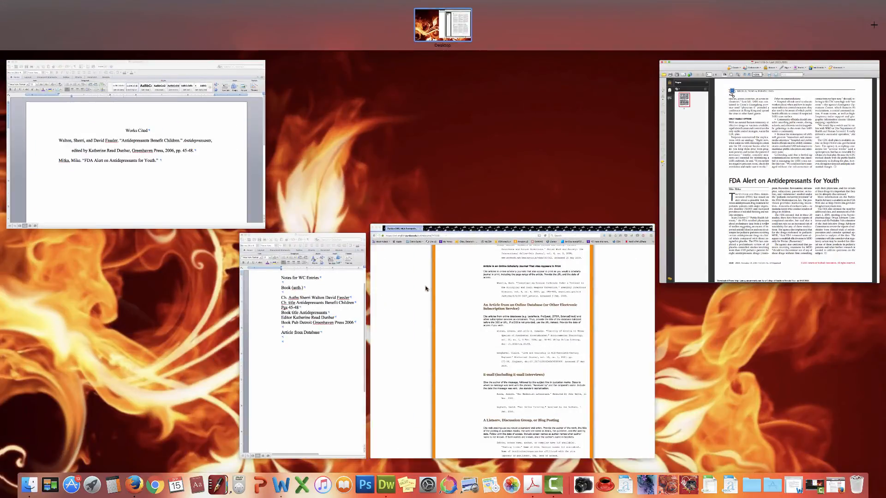
{"action": "left_click", "coordinate": [425, 237]}
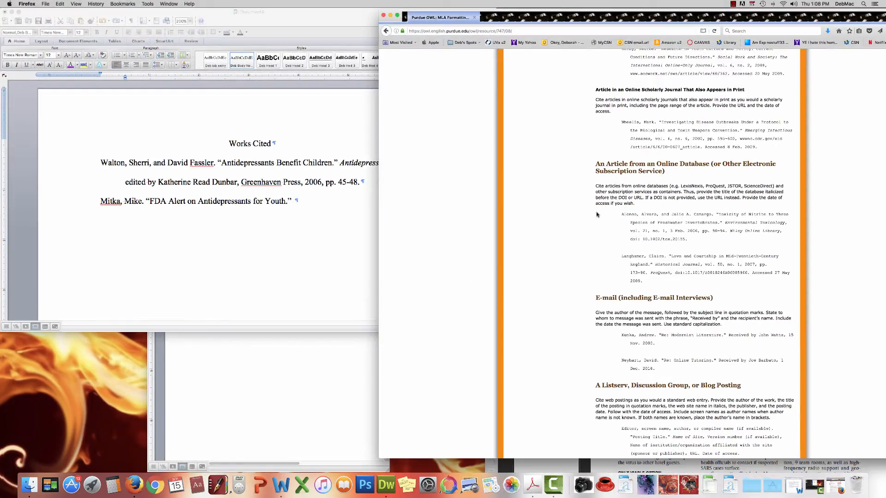
{"action": "left_click", "coordinate": [614, 464]}
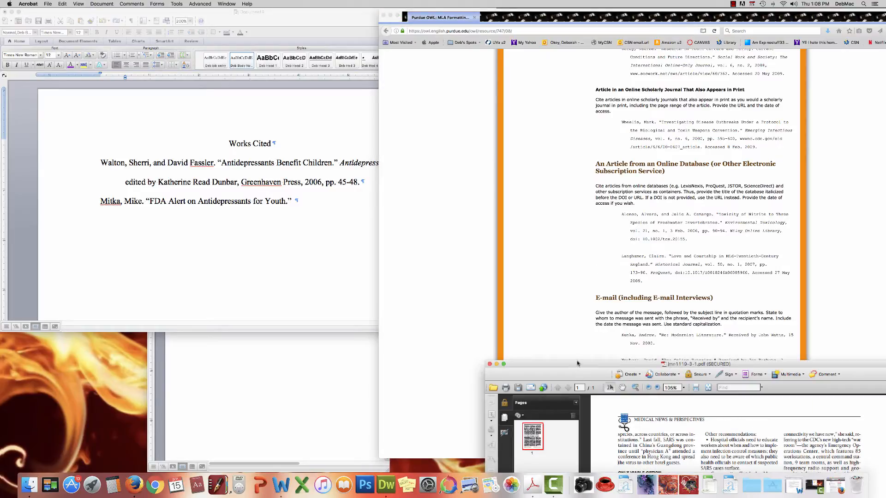
{"action": "left_click_drag", "start_coordinate": [577, 363], "coordinate": [577, 22]}
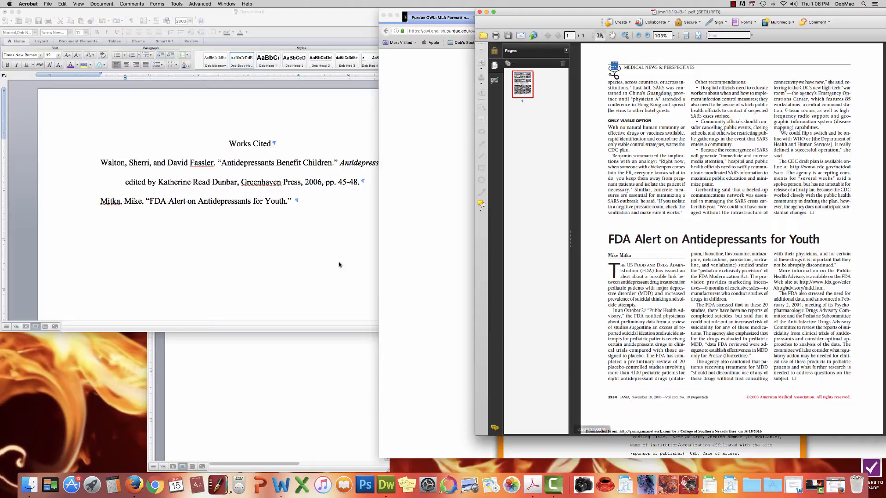
Step: Add the journal name JAMA in italics after the title
{"action": "left_click", "coordinate": [302, 217]}
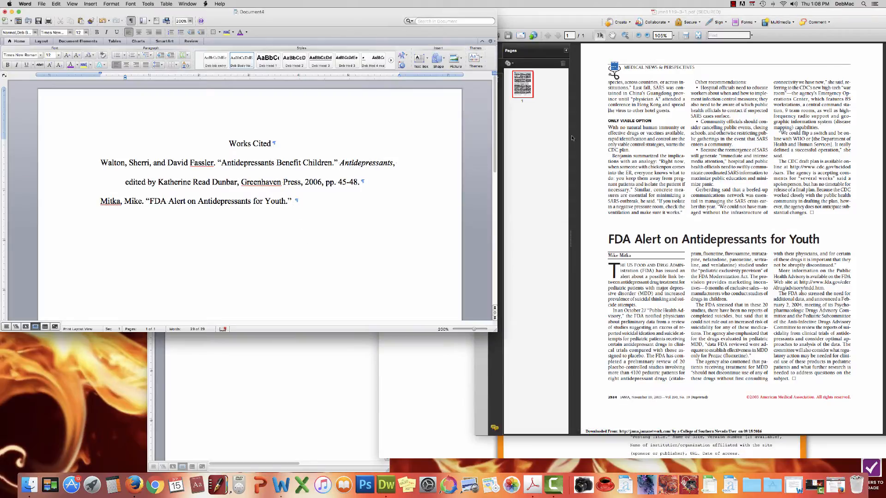
{"action": "left_click_drag", "start_coordinate": [594, 11], "coordinate": [593, 273]}
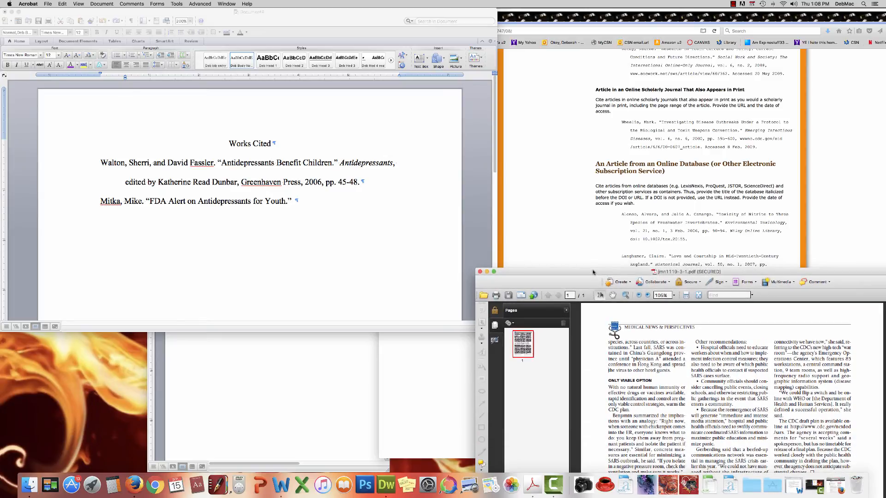
{"action": "double_click", "coordinate": [593, 272]}
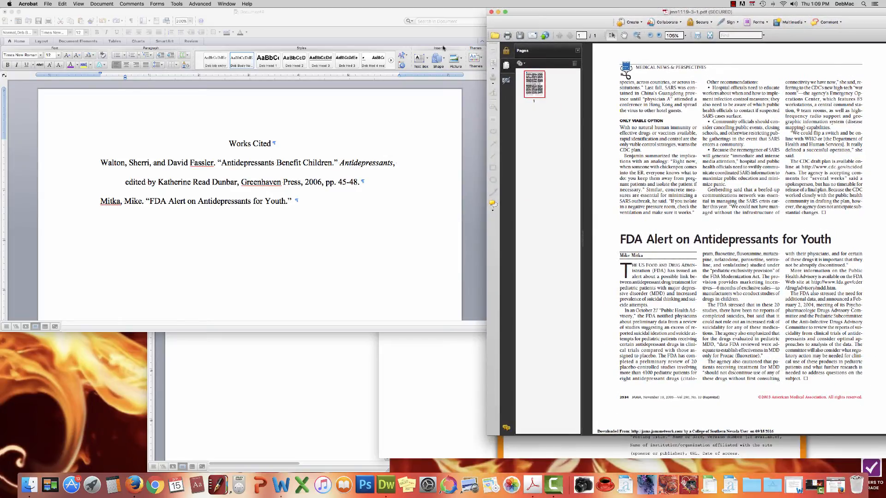
{"action": "key", "text": "ctrl+Up"}
{"action": "left_click", "coordinate": [48, 29]}
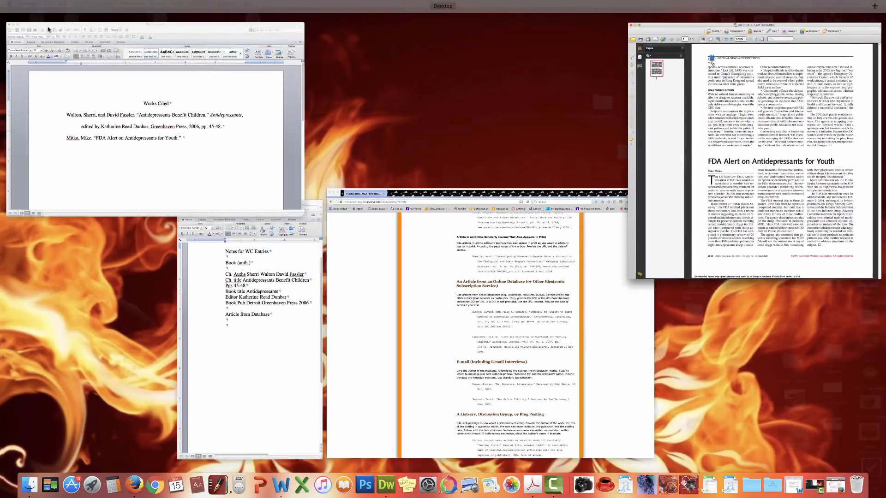
{"action": "left_click", "coordinate": [17, 65]}
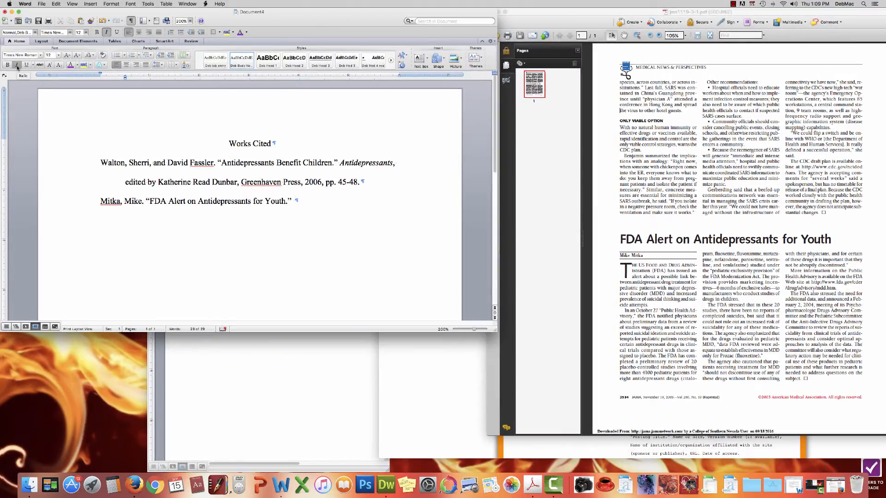
{"action": "type", "text": "JAMA"}
{"action": "left_click_drag", "start_coordinate": [592, 13], "coordinate": [594, 277]}
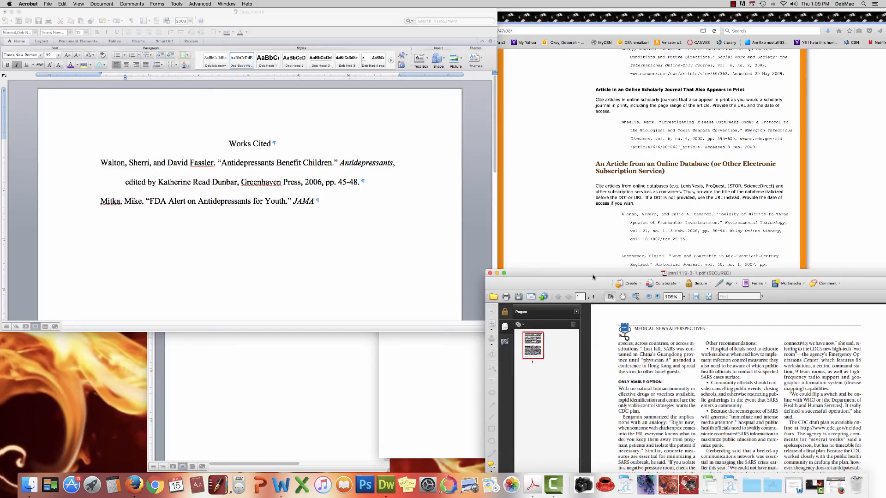
Step: Turn italics off and type ', vol.' after JAMA
{"action": "left_click", "coordinate": [15, 66]}
{"action": "left_click", "coordinate": [17, 65]}
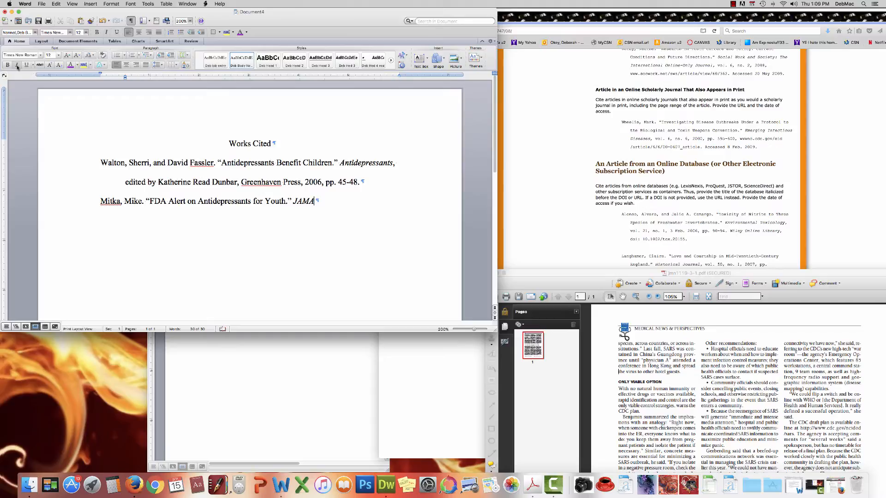
{"action": "type", "text": "."}
{"action": "key", "text": "BackSpace"}
{"action": "key", "text": "BackSpace"}
{"action": "type", "text": ", vol."}
{"action": "left_click_drag", "start_coordinate": [559, 277], "coordinate": [509, 44]}
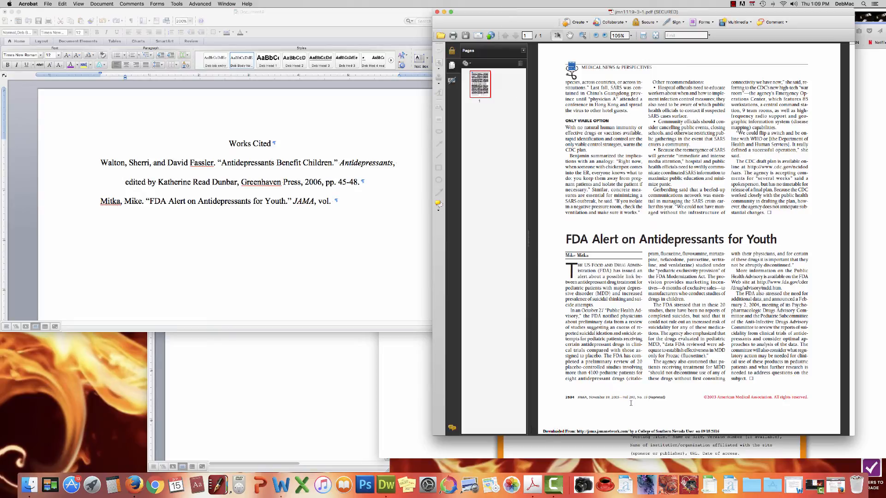
Step: Add volume 290 followed by ', no.' to the entry
{"action": "left_click", "coordinate": [335, 202]}
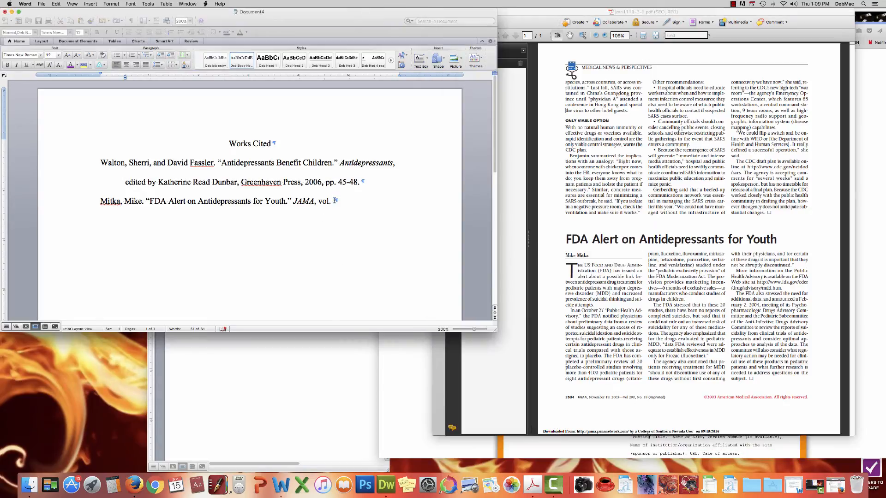
{"action": "type", "text": "290"}
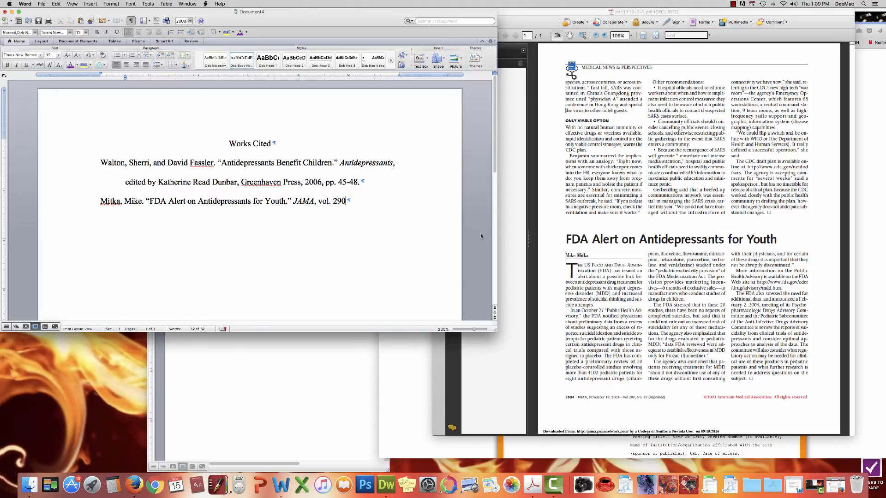
{"action": "left_click_drag", "start_coordinate": [567, 12], "coordinate": [589, 273]}
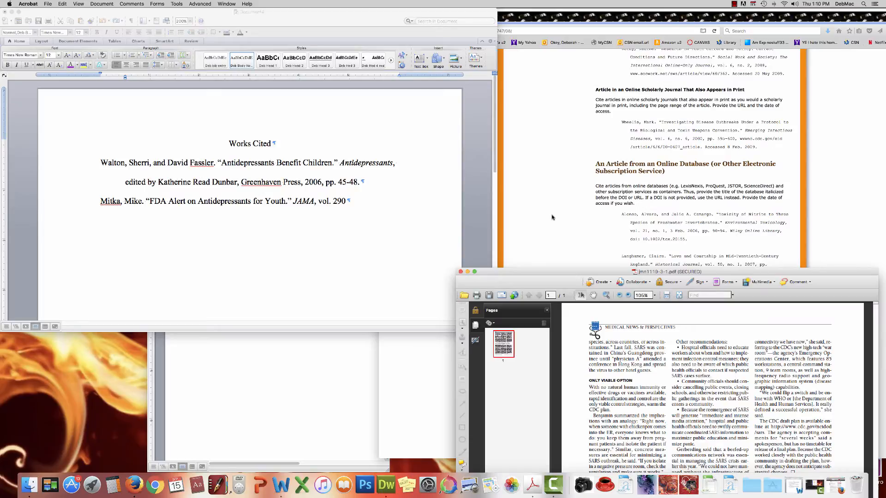
{"action": "left_click", "coordinate": [347, 201]}
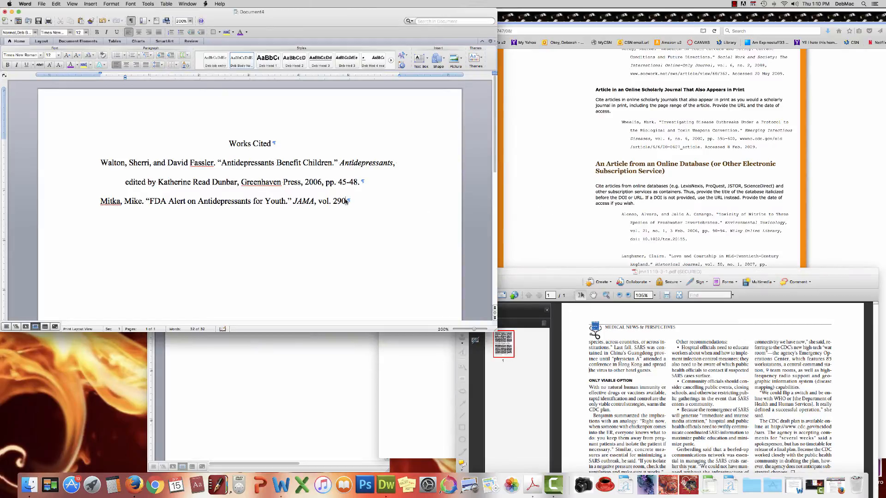
{"action": "type", "text": ", no."}
{"action": "left_click", "coordinate": [556, 274]}
{"action": "left_click_drag", "start_coordinate": [555, 275], "coordinate": [536, 17]}
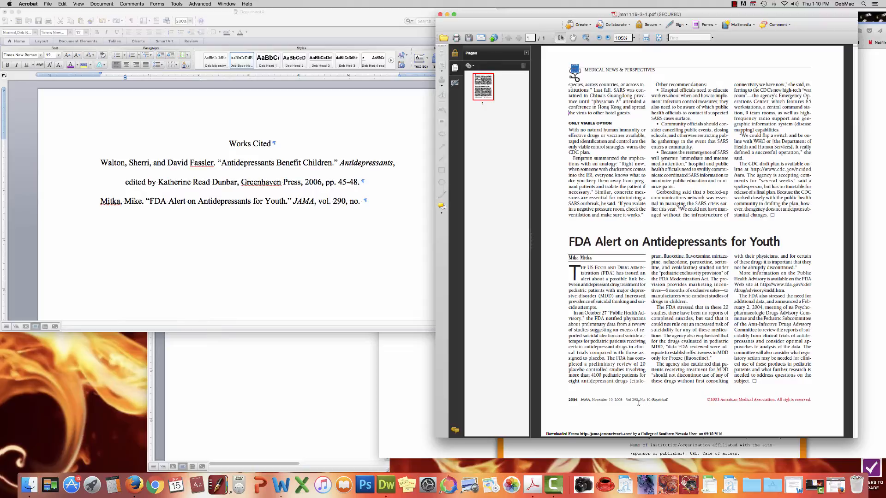
Step: Add issue 19 and the date 19 Nov. 2003 after 'no.'
{"action": "left_click", "coordinate": [364, 203]}
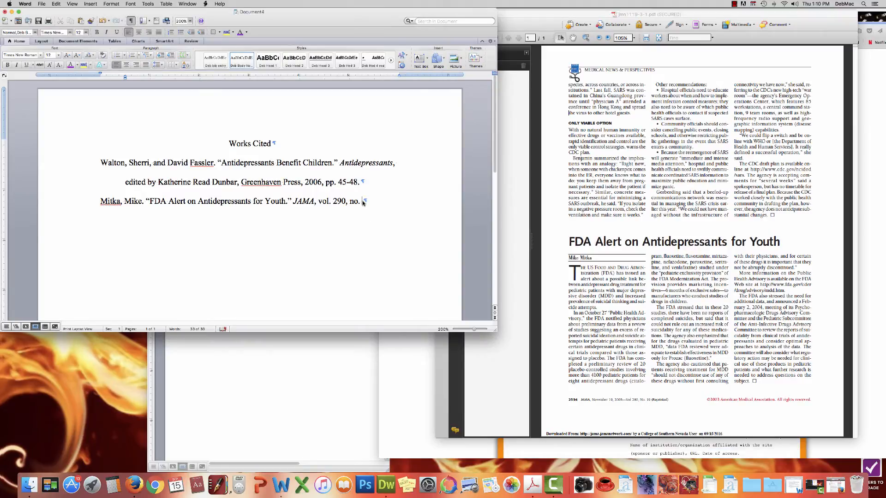
{"action": "type", "text": "19"}
{"action": "left_click_drag", "start_coordinate": [515, 18], "coordinate": [523, 277]}
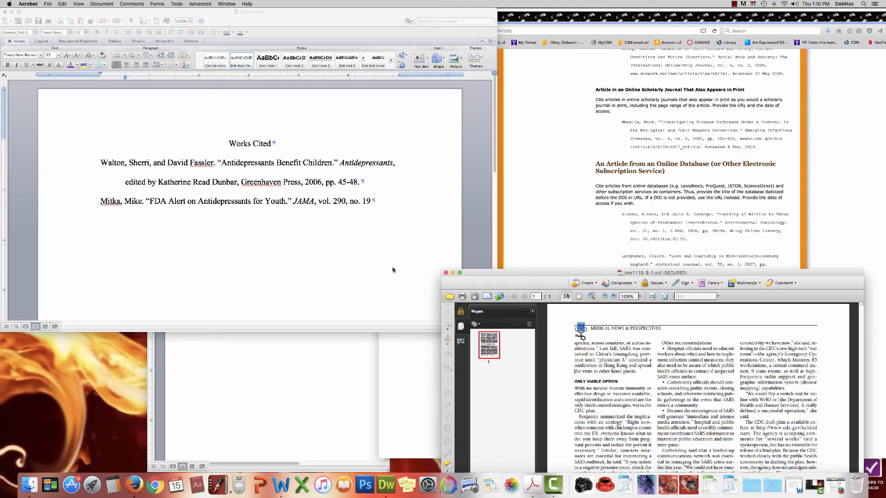
{"action": "left_click", "coordinate": [372, 202]}
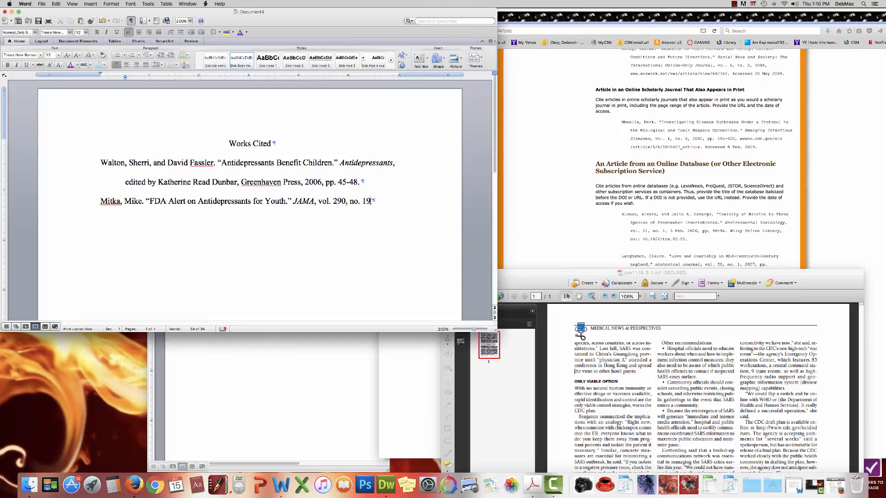
{"action": "type", "text": ","}
{"action": "left_click_drag", "start_coordinate": [601, 272], "coordinate": [604, 3]}
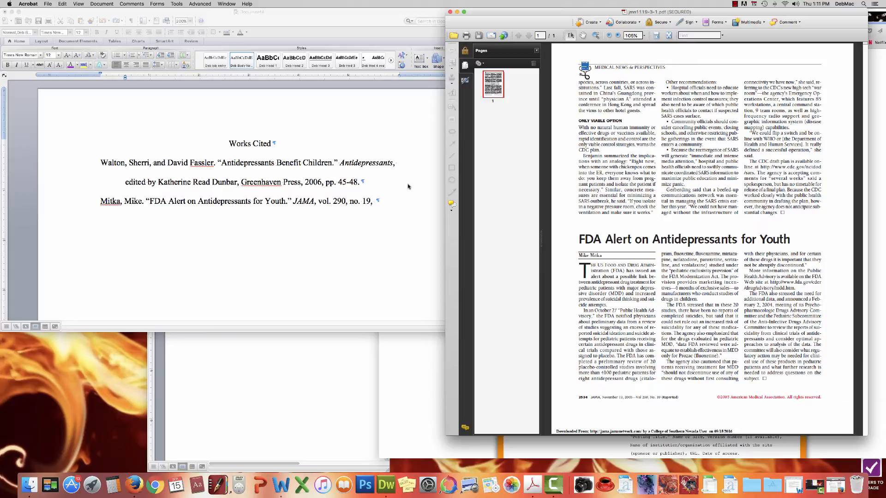
{"action": "left_click", "coordinate": [377, 201]}
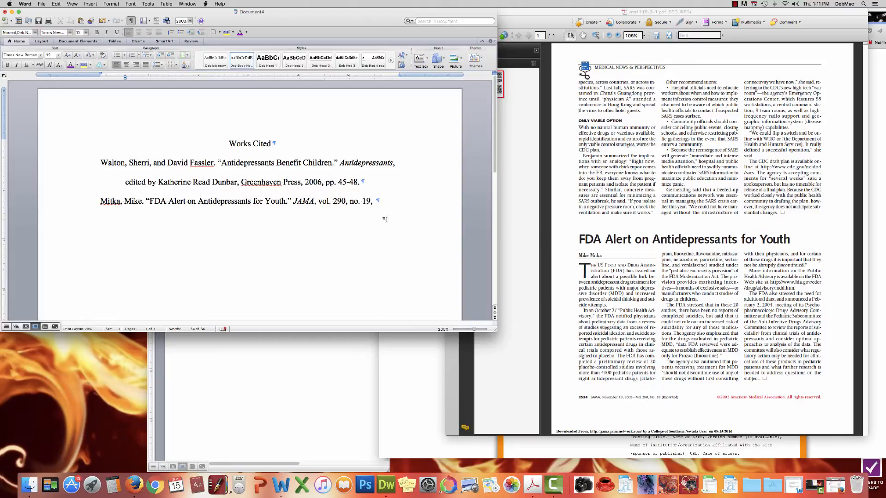
{"action": "type", "text": "19 Nov. 2003"}
{"action": "left_click_drag", "start_coordinate": [568, 14], "coordinate": [568, 281]}
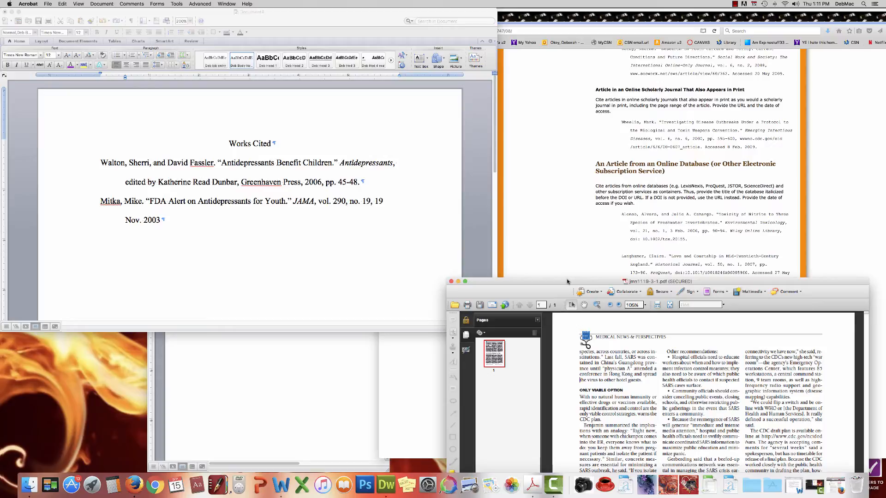
Step: Append ', p. 2534' after the date in the Mitka entry
{"action": "left_click_drag", "start_coordinate": [568, 282], "coordinate": [573, 48]}
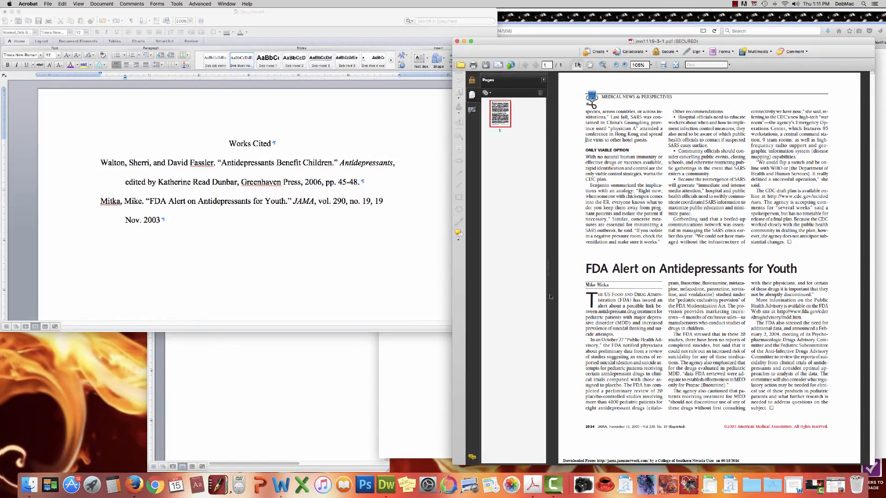
{"action": "left_click", "coordinate": [162, 222]}
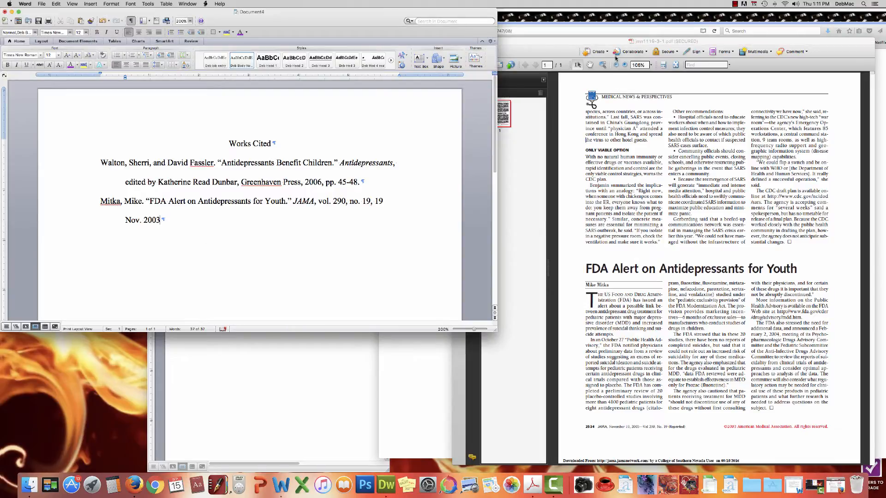
{"action": "left_click_drag", "start_coordinate": [603, 41], "coordinate": [601, 271]}
{"action": "left_click", "coordinate": [160, 221]}
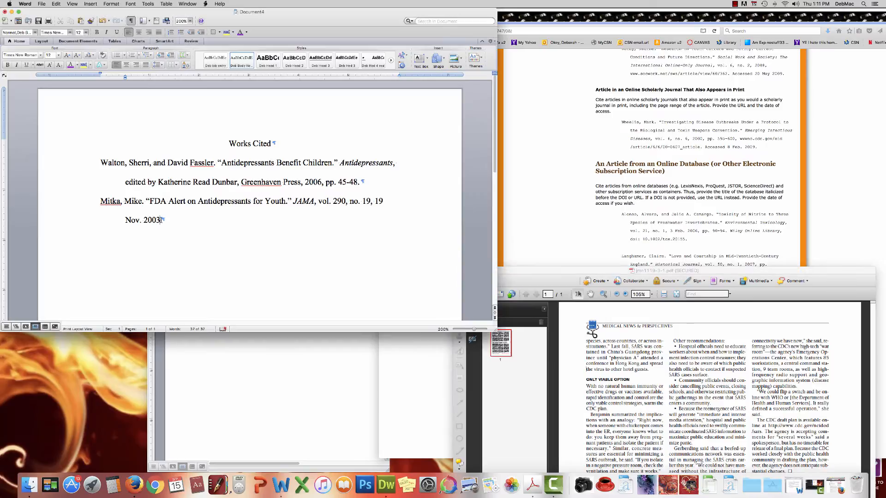
{"action": "type", "text": ", p."}
{"action": "left_click_drag", "start_coordinate": [580, 273], "coordinate": [575, 79]}
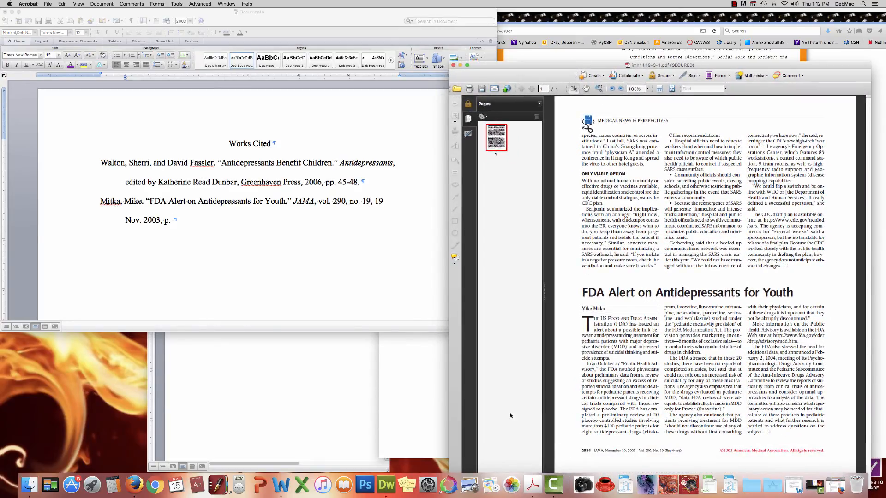
{"action": "left_click", "coordinate": [188, 218]}
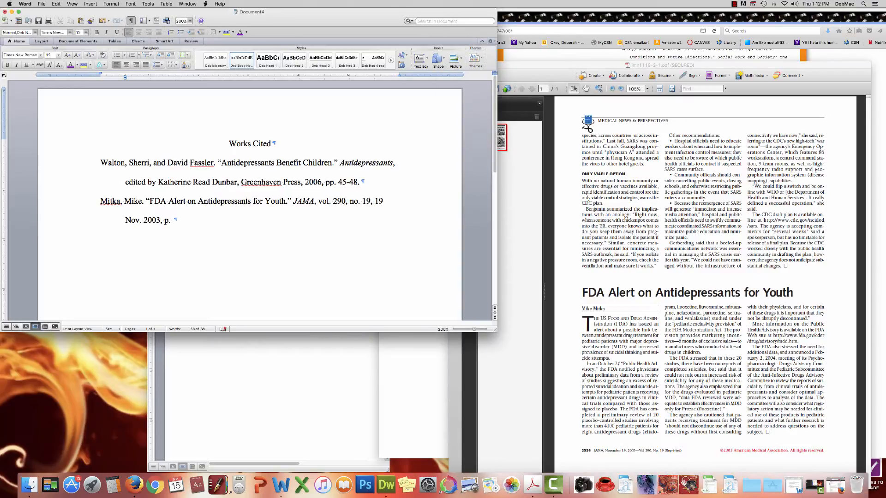
{"action": "type", "text": "2534"}
{"action": "left_click", "coordinate": [594, 66]}
{"action": "left_click_drag", "start_coordinate": [594, 66], "coordinate": [605, 347]}
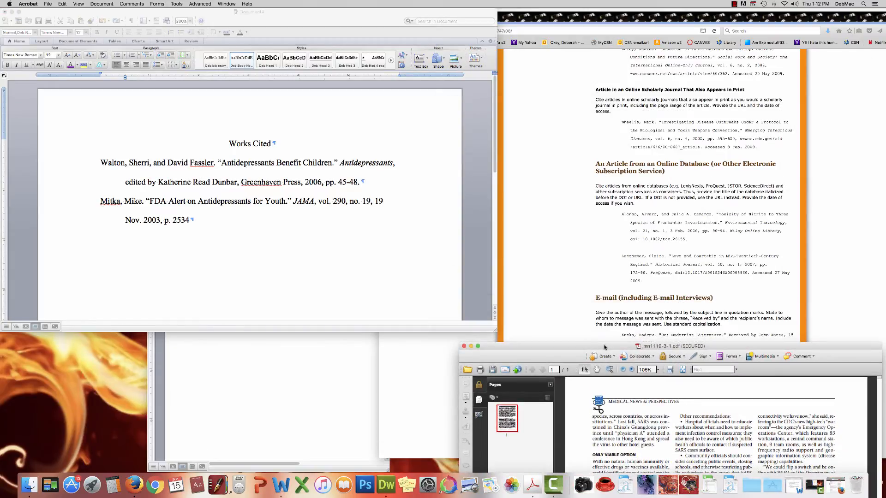
{"action": "left_click_drag", "start_coordinate": [604, 347], "coordinate": [608, 280]}
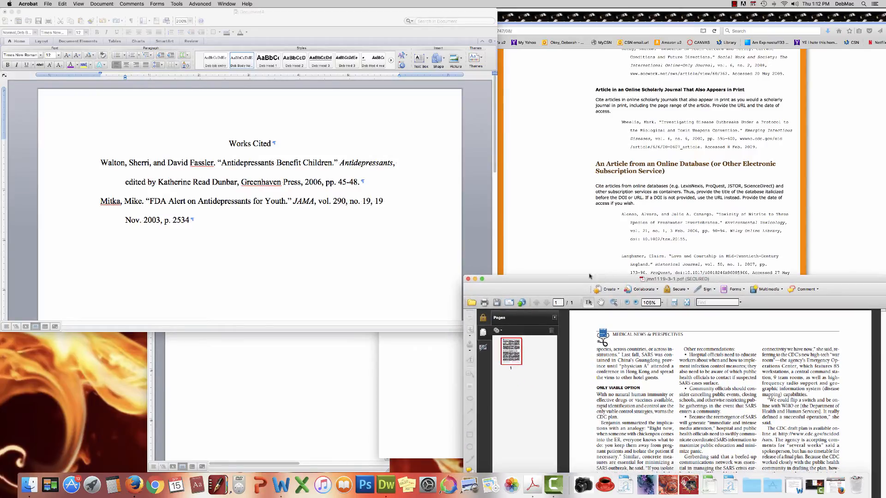
{"action": "left_click", "coordinate": [189, 221]}
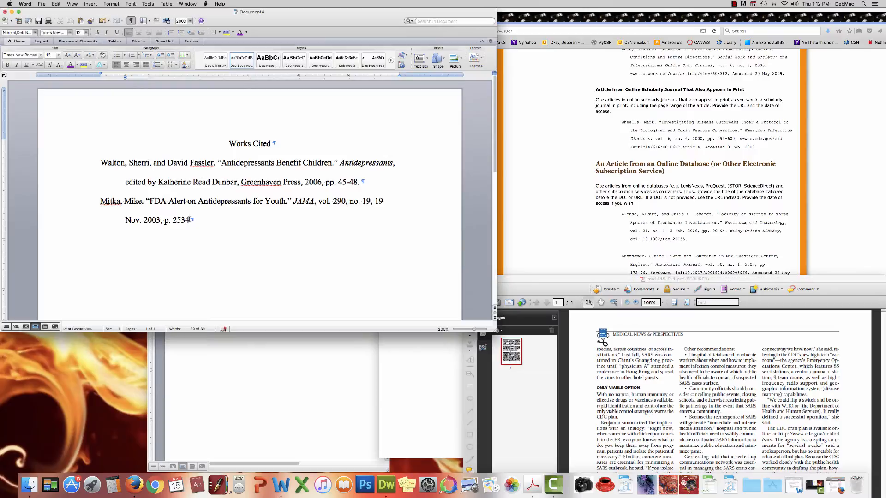
Step: Add a period, then italic 'ProQuest One Search' followed by a plain period
{"action": "type", "text": "."}
{"action": "left_click", "coordinate": [16, 64]}
{"action": "left_click", "coordinate": [194, 222]}
{"action": "type", "text": "ProQuest One"}
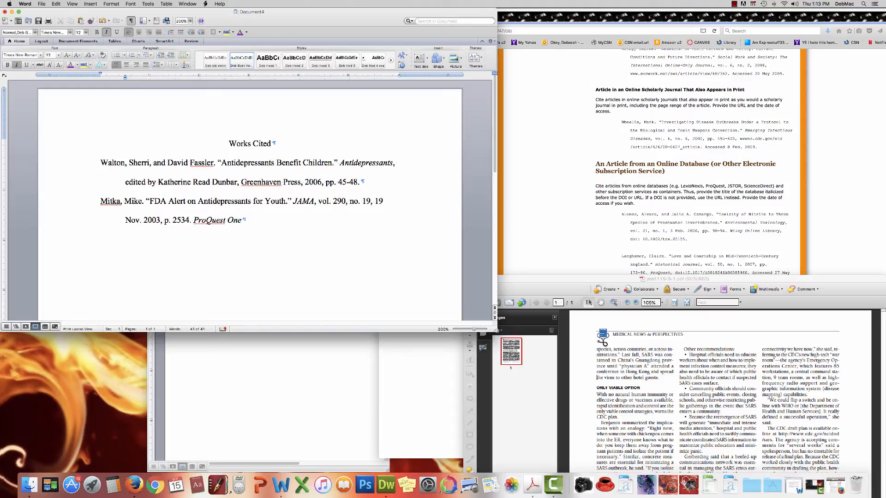
{"action": "type", "text": " Search"}
{"action": "left_click", "coordinate": [577, 225]}
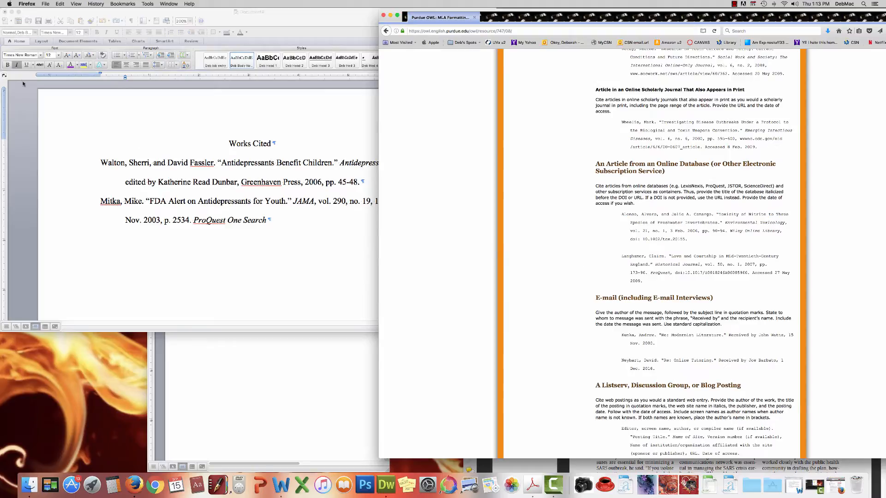
{"action": "left_click", "coordinate": [16, 66]}
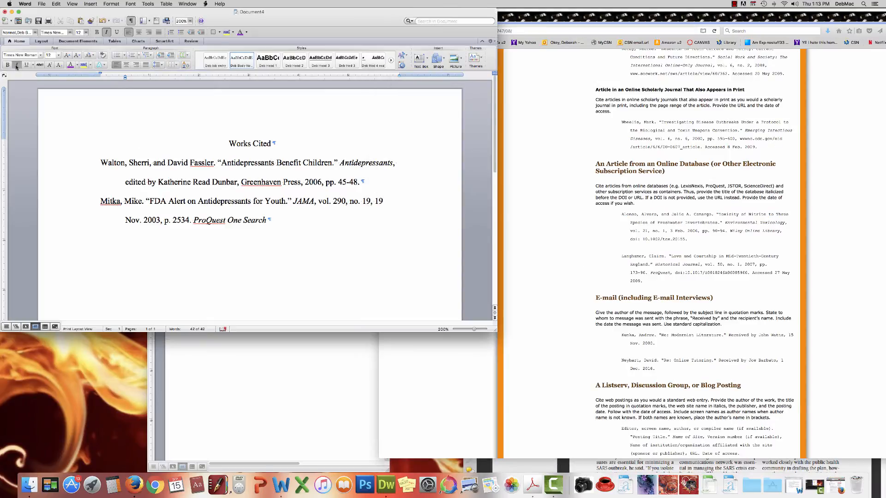
{"action": "left_click", "coordinate": [16, 66]}
{"action": "type", "text": "."}
{"action": "left_click", "coordinate": [636, 464]}
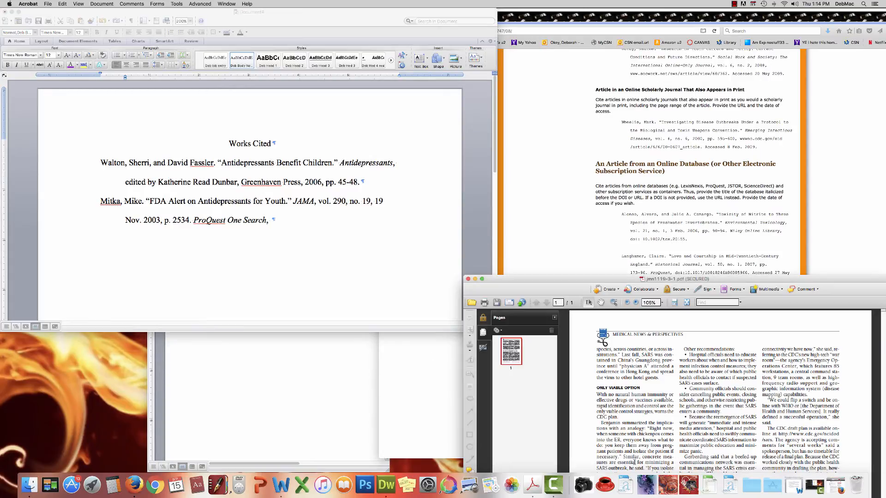
Step: Move the Acrobat PDF to the lower right and restore Firefox showing the JAMA article page
{"action": "left_click_drag", "start_coordinate": [560, 279], "coordinate": [508, 50]}
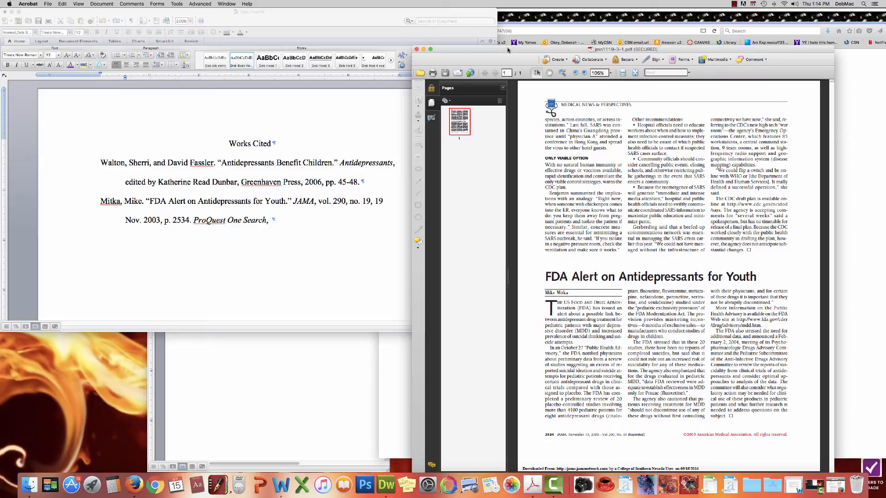
{"action": "left_click_drag", "start_coordinate": [507, 49], "coordinate": [640, 238]}
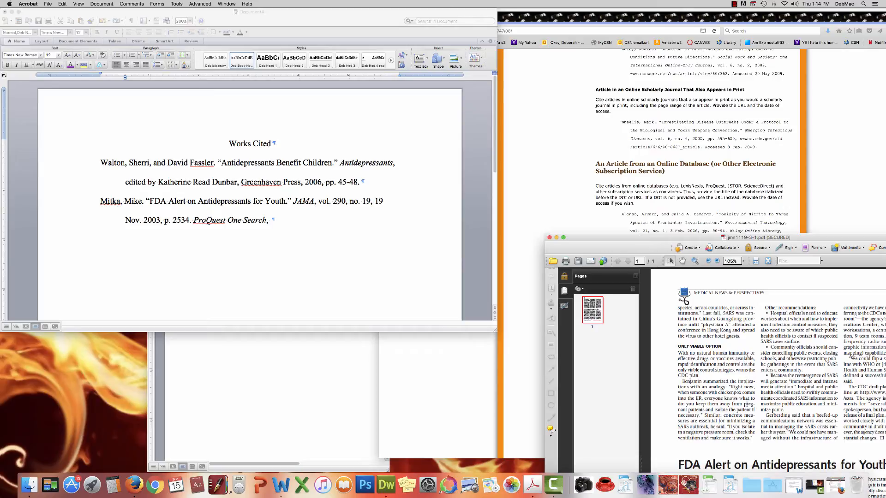
{"action": "left_click", "coordinate": [836, 485]}
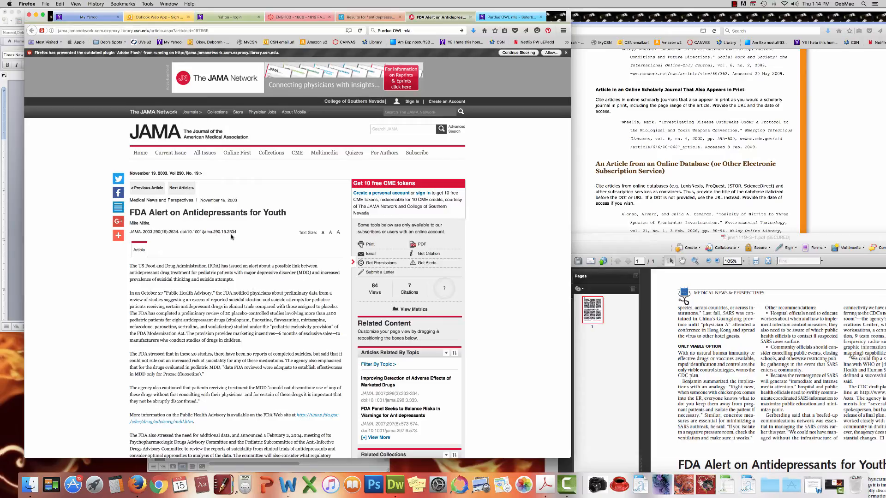
Step: Arrange the JAMA page and OWL guide beside Word and close the article PDF
{"action": "scroll", "coordinate": [231, 237], "scroll_direction": "down", "scroll_amount": 1}
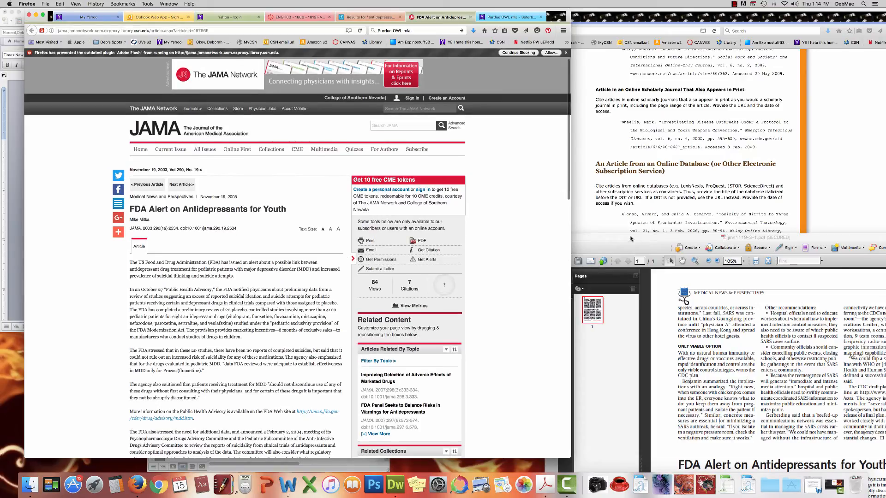
{"action": "left_click_drag", "start_coordinate": [630, 238], "coordinate": [529, 57]}
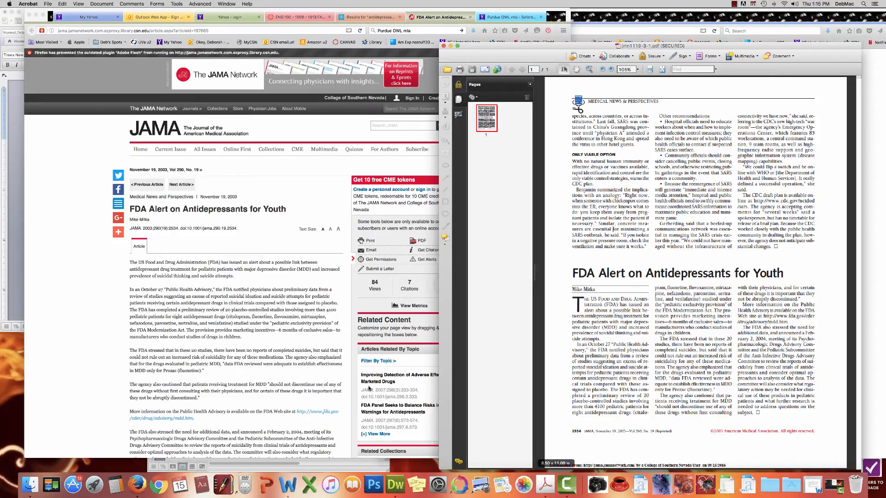
{"action": "left_click", "coordinate": [305, 357]}
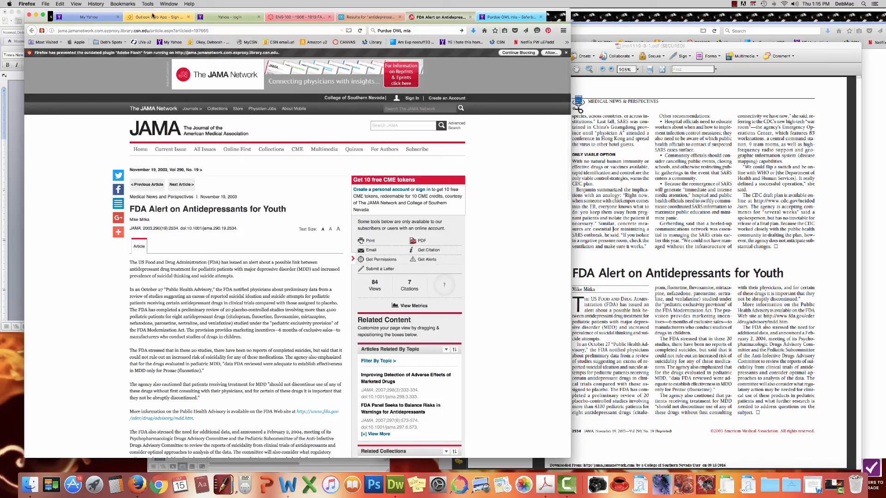
{"action": "left_click_drag", "start_coordinate": [153, 10], "coordinate": [209, 240]}
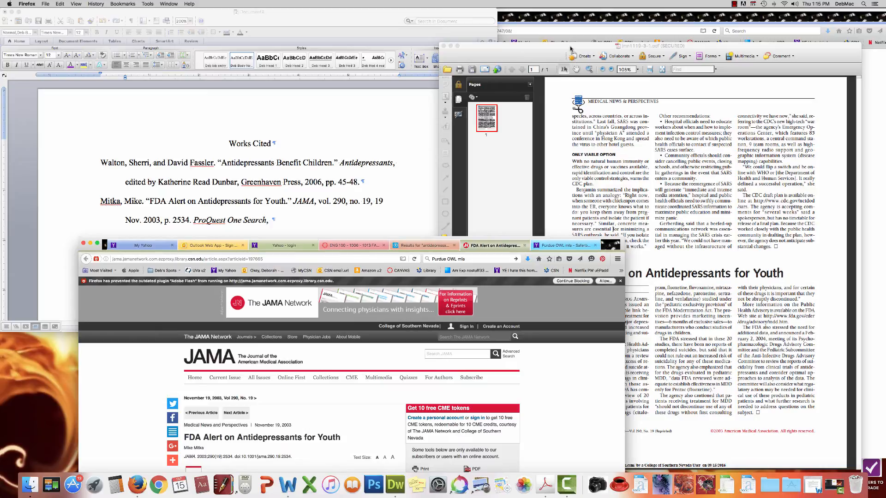
{"action": "left_click_drag", "start_coordinate": [572, 49], "coordinate": [685, 158]}
{"action": "left_click", "coordinate": [558, 156]}
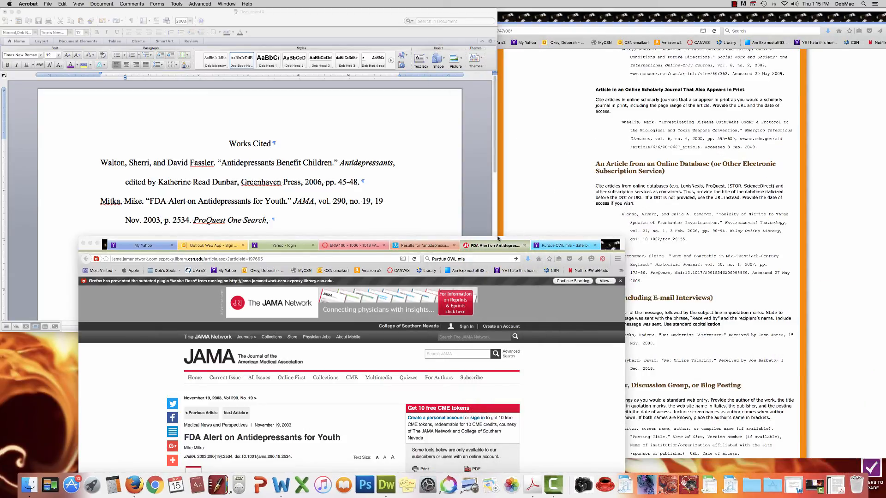
{"action": "left_click_drag", "start_coordinate": [497, 237], "coordinate": [802, 288]}
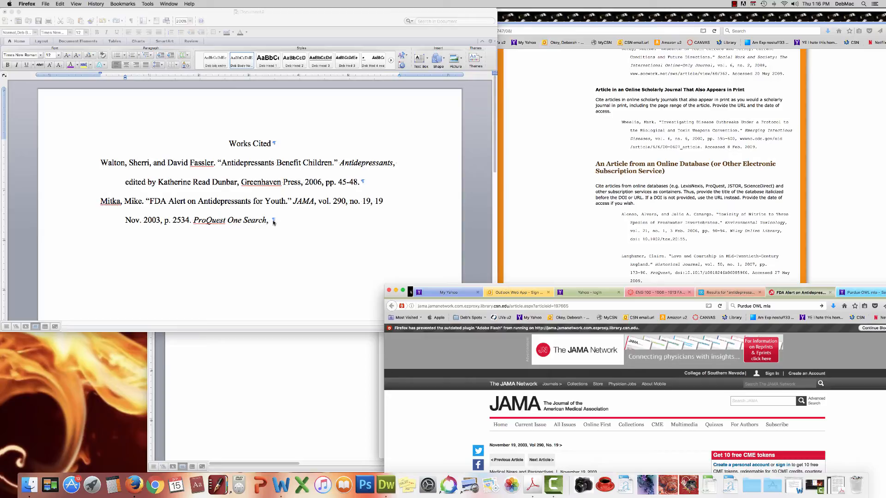
Step: Append the DOI 'doi:10.100/jama290.19.2534.' to the end of the Mitka entry
{"action": "left_click", "coordinate": [274, 222]}
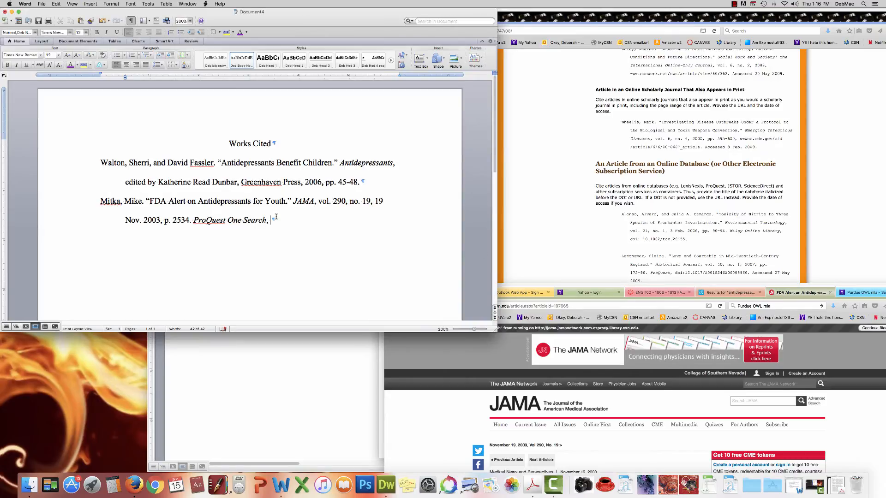
{"action": "type", "text": "doi:"}
{"action": "left_click", "coordinate": [576, 287]}
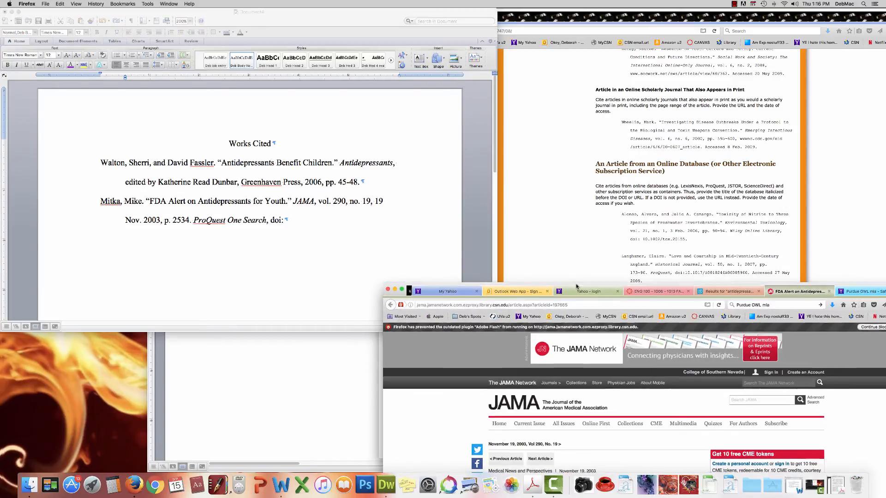
{"action": "left_click_drag", "start_coordinate": [577, 286], "coordinate": [584, 136]}
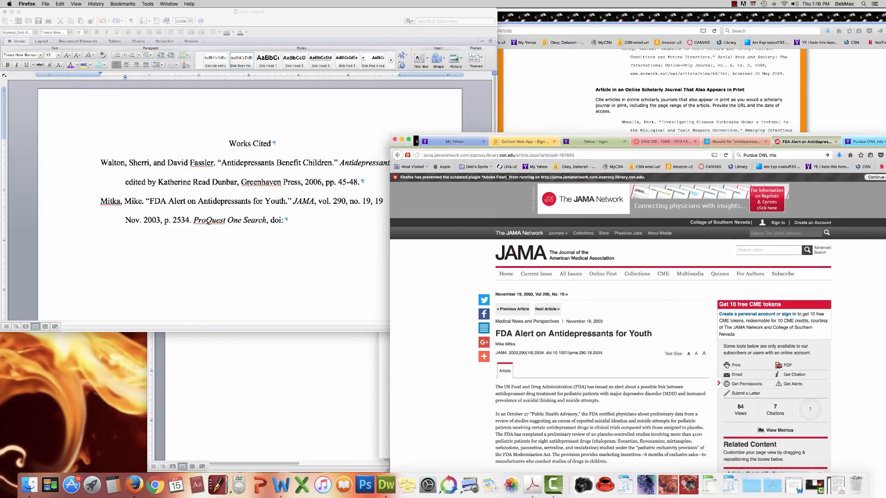
{"action": "left_click", "coordinate": [286, 221]}
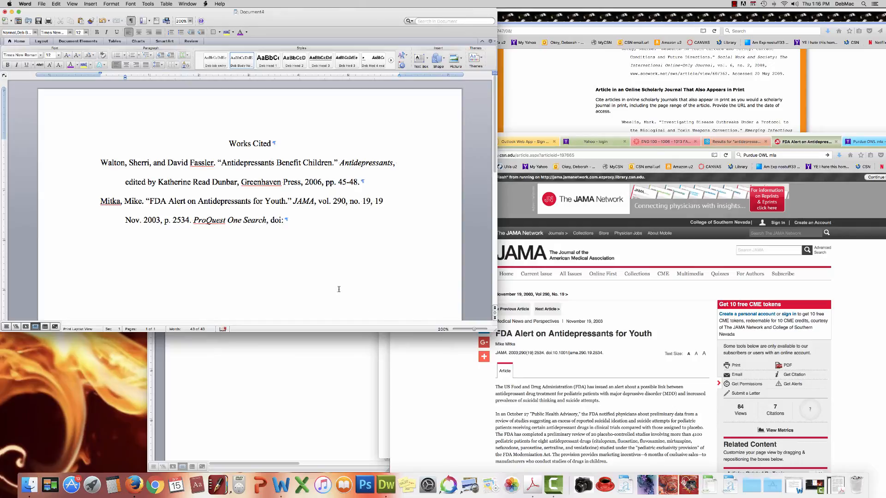
{"action": "type", "text": "10"}
{"action": "type", "text": ".100"}
{"action": "type", "text": "/"}
{"action": "type", "text": "jama"}
{"action": "type", "text": "290"}
{"action": "type", "text": ".19"}
{"action": "type", "text": "."}
{"action": "type", "text": "253"}
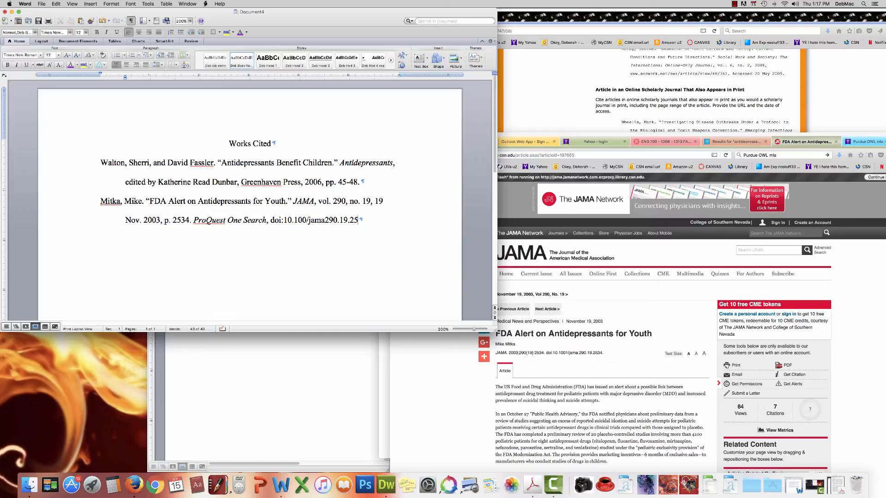
{"action": "type", "text": "4"}
{"action": "left_click_drag", "start_coordinate": [543, 135], "coordinate": [543, 268]}
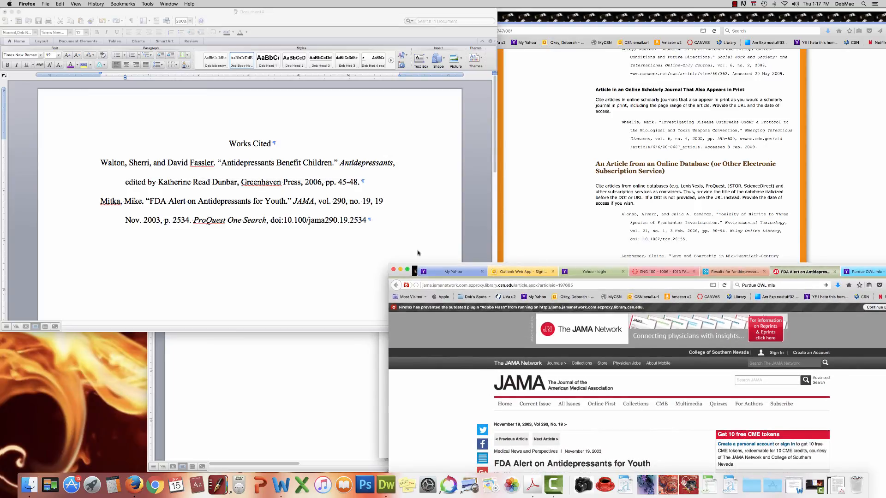
{"action": "left_click", "coordinate": [367, 221]}
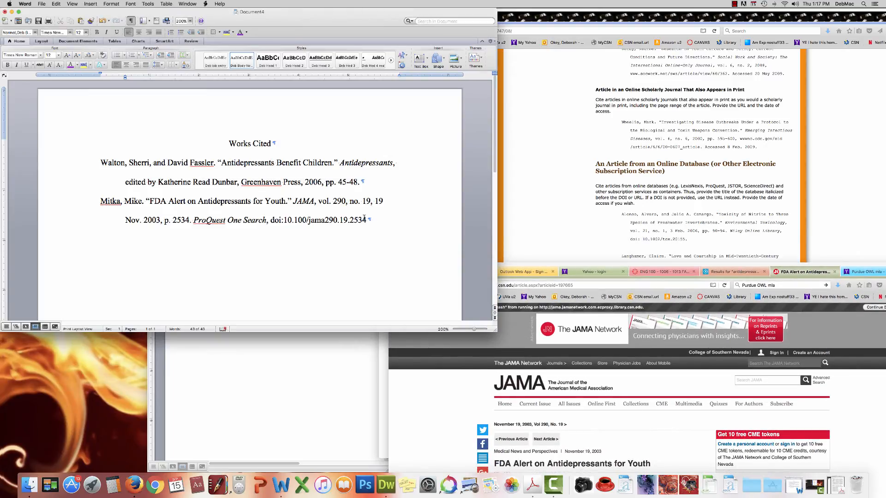
{"action": "type", "text": "."}
{"action": "left_click", "coordinate": [651, 453]}
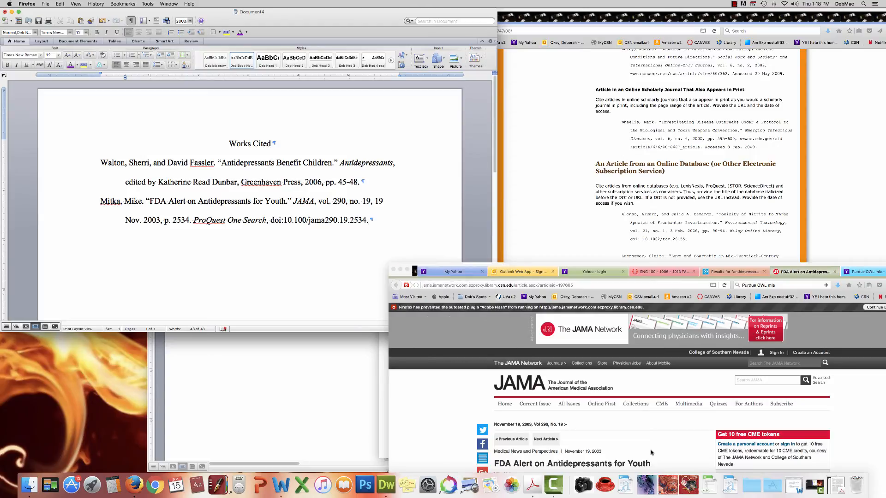
Step: Copy the Markowitz, Zito and Mitka citations from Document2, then switch back to Document4
{"action": "left_click", "coordinate": [790, 481]}
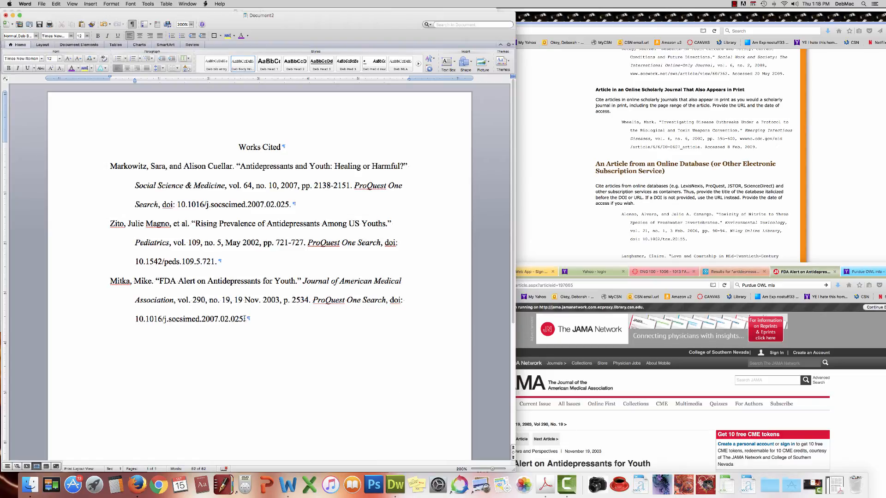
{"action": "left_click_drag", "start_coordinate": [244, 319], "coordinate": [112, 169]}
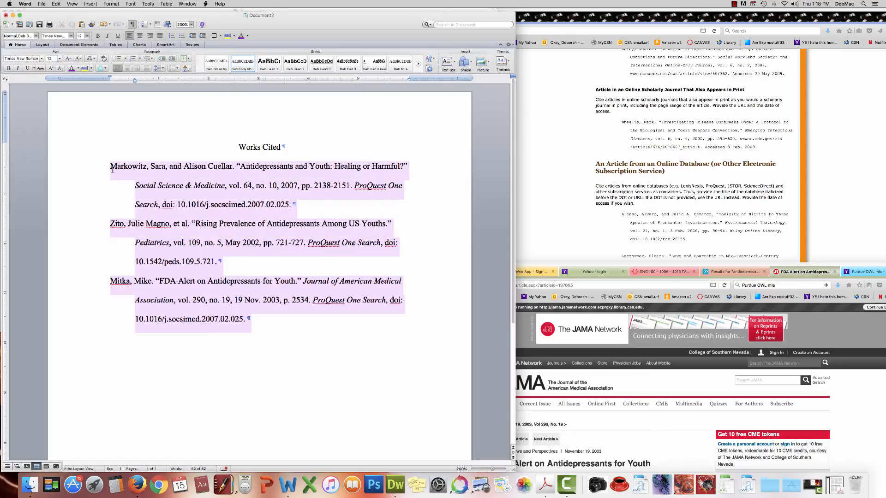
{"action": "right_click", "coordinate": [177, 197]}
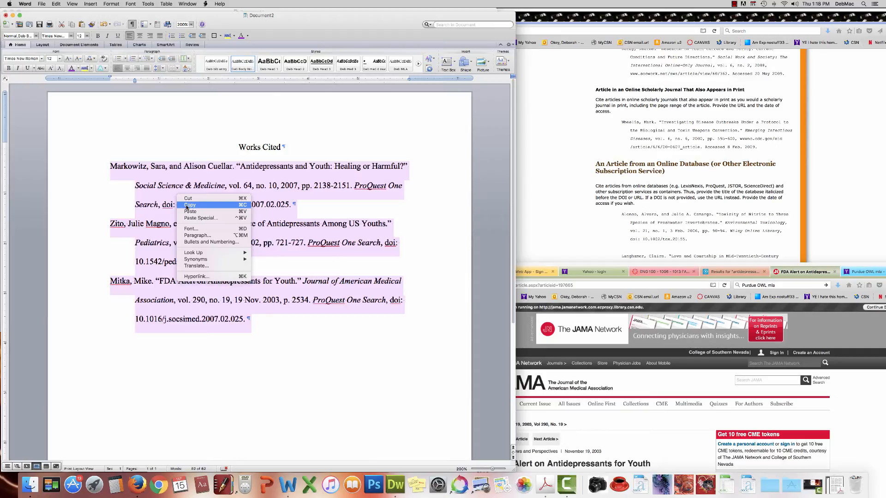
{"action": "left_click", "coordinate": [187, 205]}
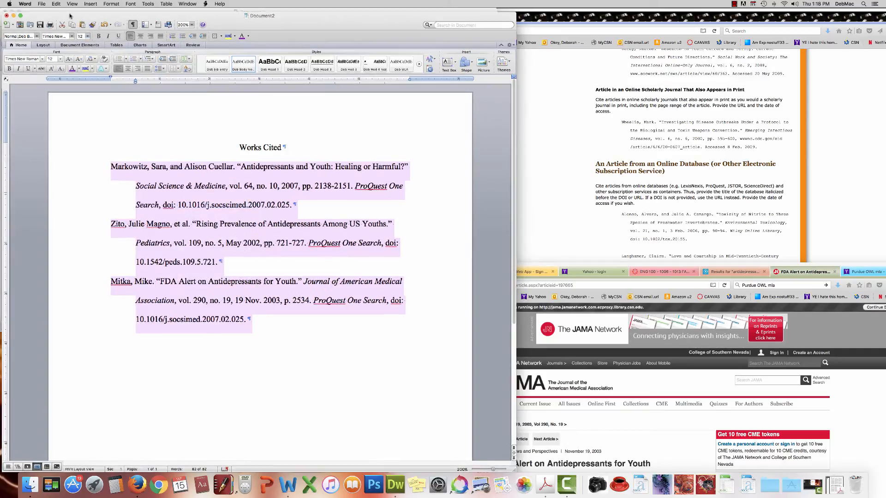
{"action": "left_click_drag", "start_coordinate": [70, 17], "coordinate": [494, 105]}
{"action": "left_click", "coordinate": [226, 319]}
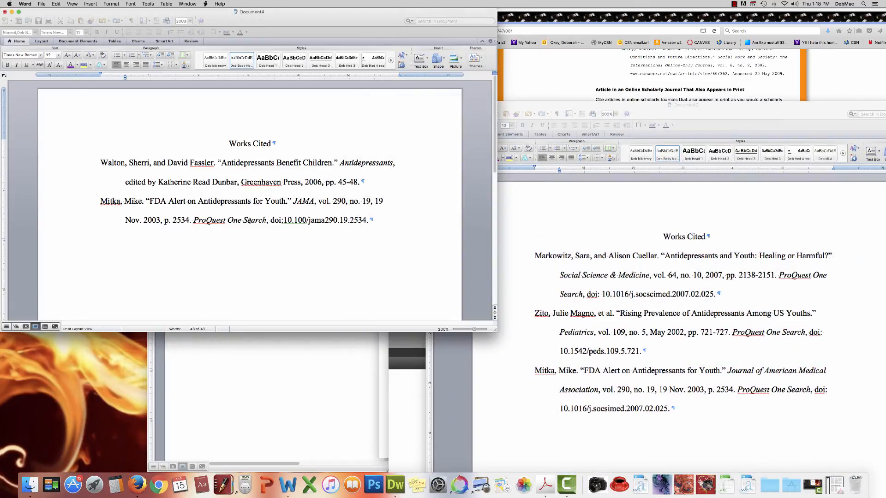
Step: Paste the copied Markowitz, Zito and Mitka citations below the last Works Cited entry
{"action": "left_click", "coordinate": [369, 220]}
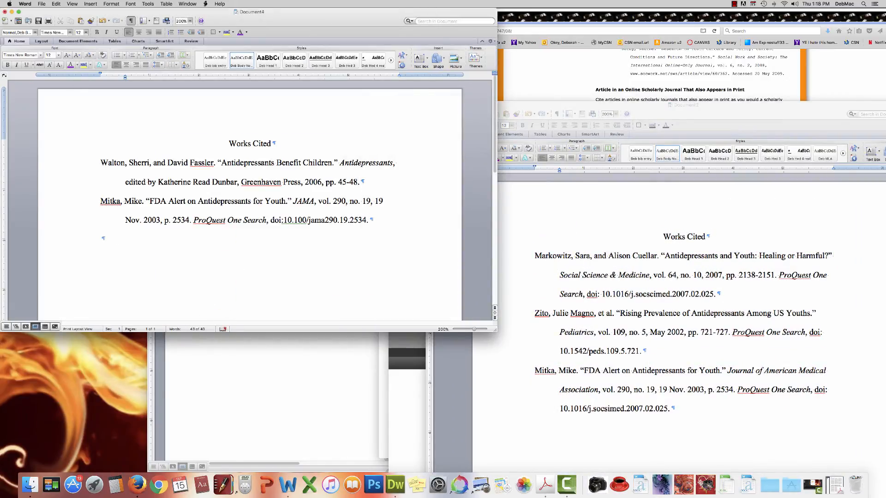
{"action": "right_click", "coordinate": [103, 238]}
{"action": "left_click", "coordinate": [114, 255]}
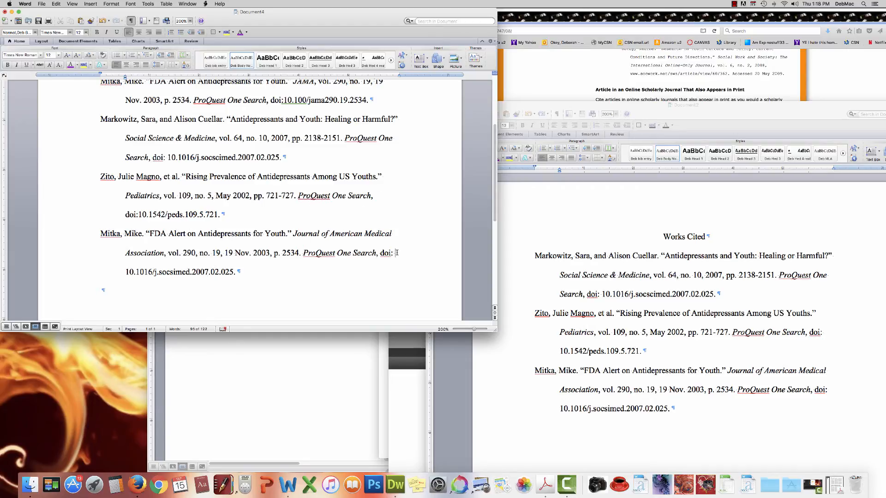
Step: Delete the space after "doi:" in the Mitka and Markowitz entries
{"action": "key", "text": "BackSpace"}
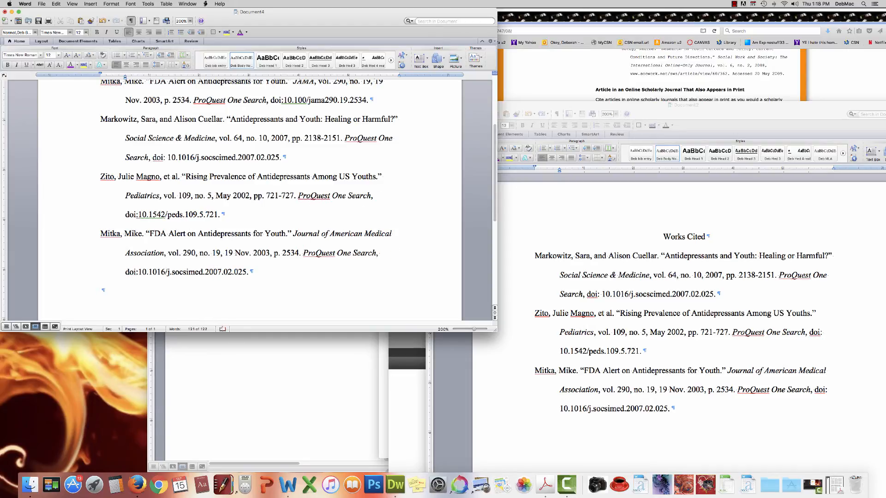
{"action": "left_click", "coordinate": [168, 157]}
{"action": "key", "text": "BackSpace"}
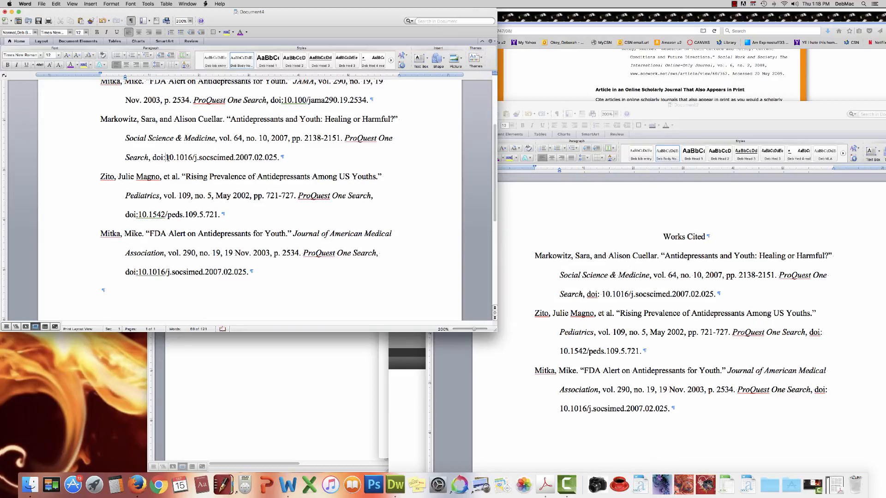
{"action": "scroll", "coordinate": [262, 165], "scroll_direction": "down", "scroll_amount": 1}
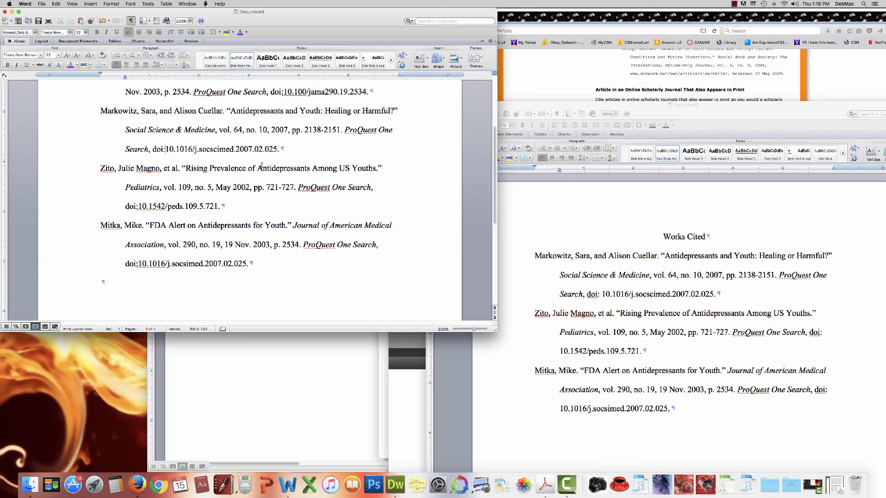
{"action": "scroll", "coordinate": [262, 166], "scroll_direction": "up", "scroll_amount": 3}
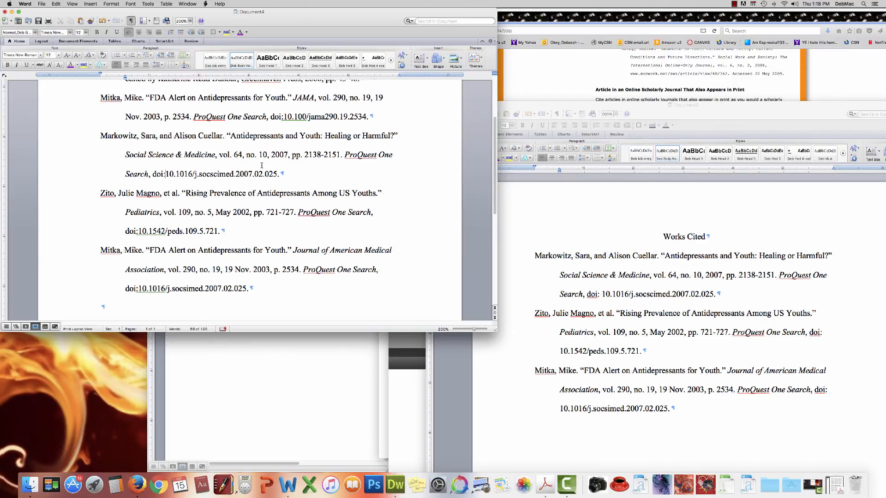
{"action": "scroll", "coordinate": [262, 165], "scroll_direction": "up", "scroll_amount": 3}
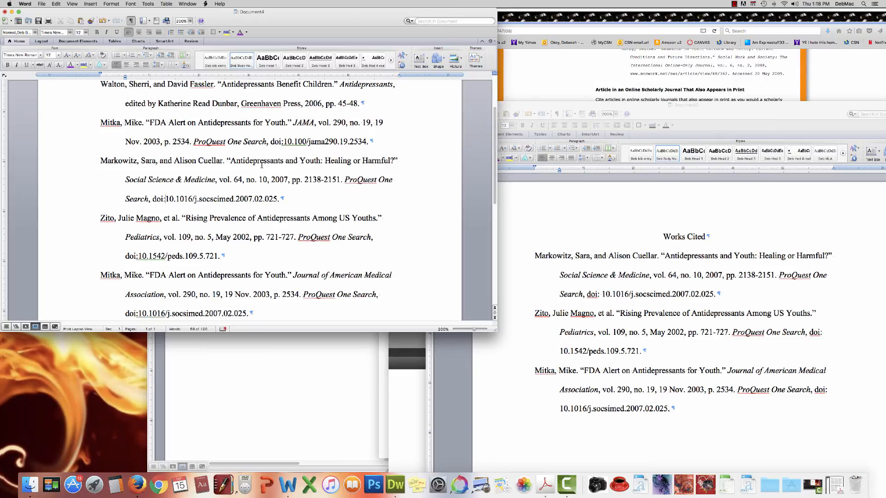
{"action": "scroll", "coordinate": [262, 166], "scroll_direction": "down", "scroll_amount": 5}
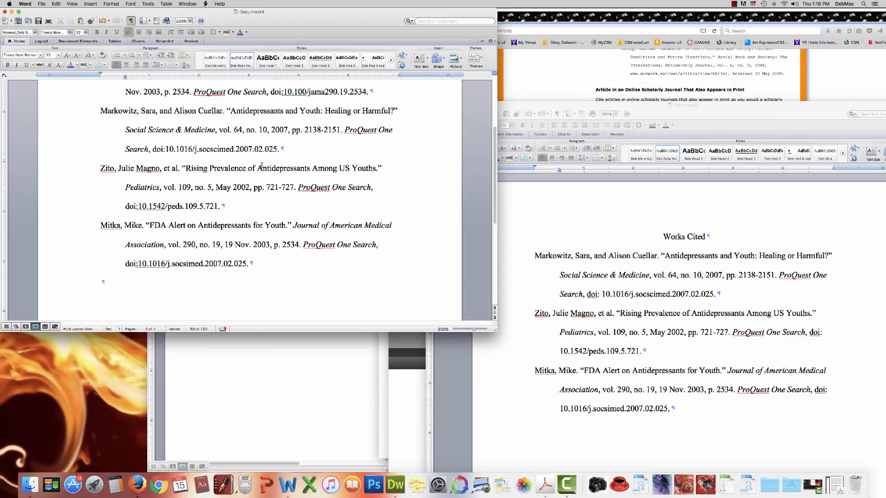
{"action": "scroll", "coordinate": [262, 165], "scroll_direction": "up", "scroll_amount": 10}
{"action": "scroll", "coordinate": [261, 165], "scroll_direction": "down", "scroll_amount": 5}
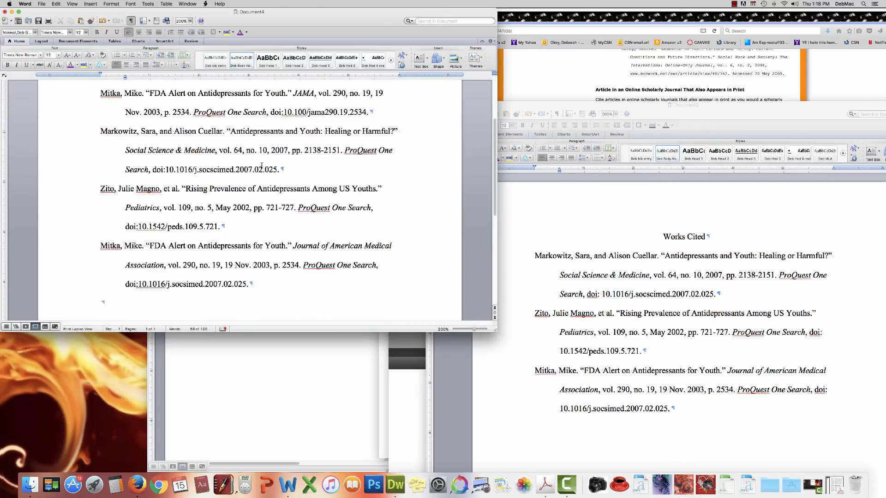
{"action": "scroll", "coordinate": [262, 165], "scroll_direction": "up", "scroll_amount": 5}
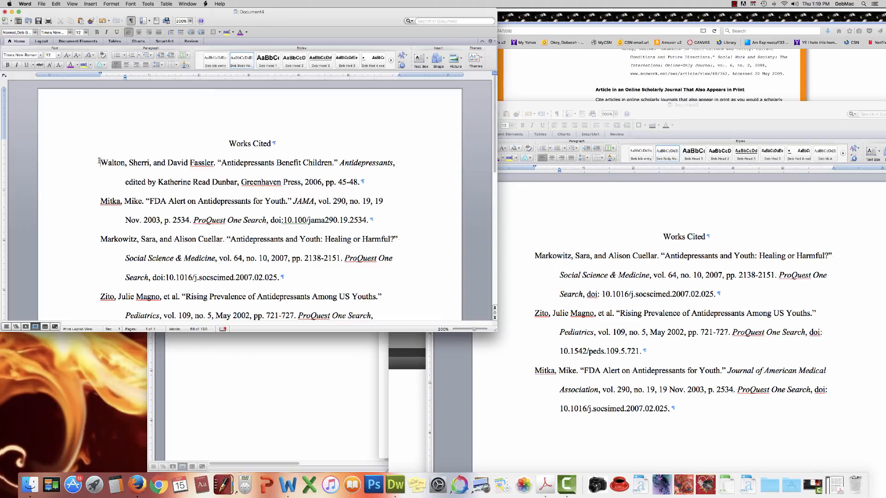
Step: Select all five Works Cited entries
{"action": "left_click_drag", "start_coordinate": [99, 161], "coordinate": [250, 289]}
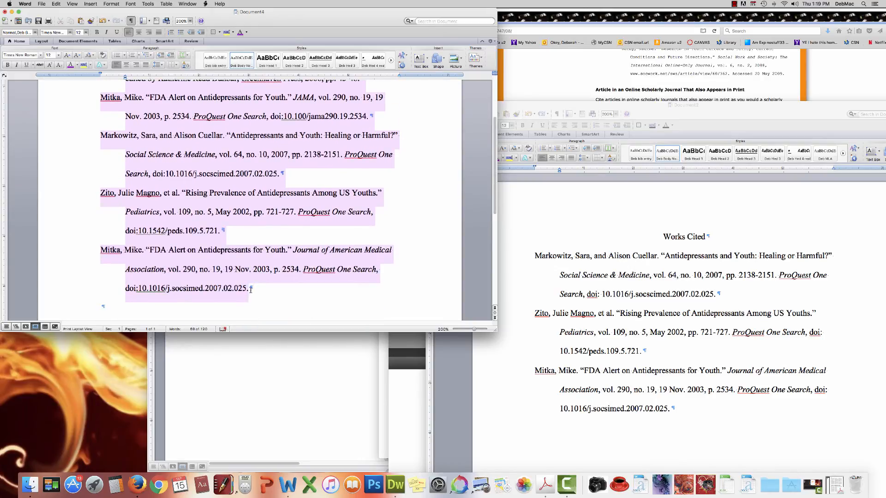
{"action": "scroll", "coordinate": [209, 190], "scroll_direction": "down", "scroll_amount": 5}
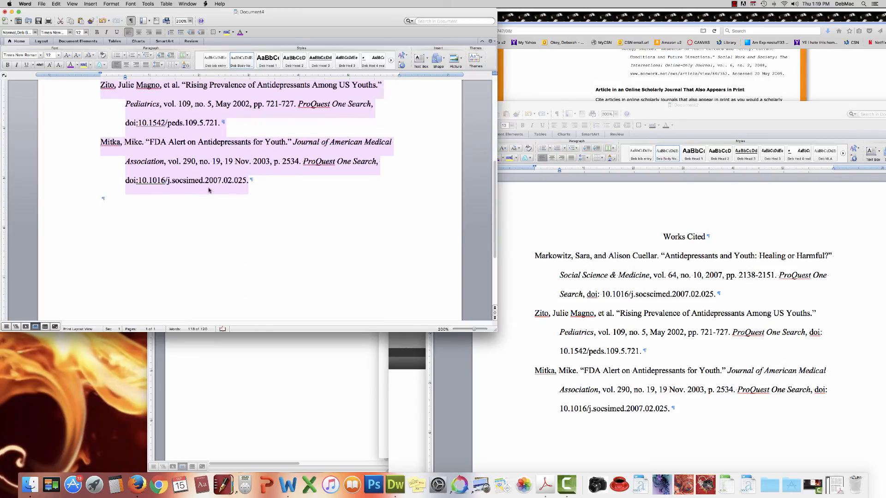
{"action": "scroll", "coordinate": [209, 189], "scroll_direction": "up", "scroll_amount": 10}
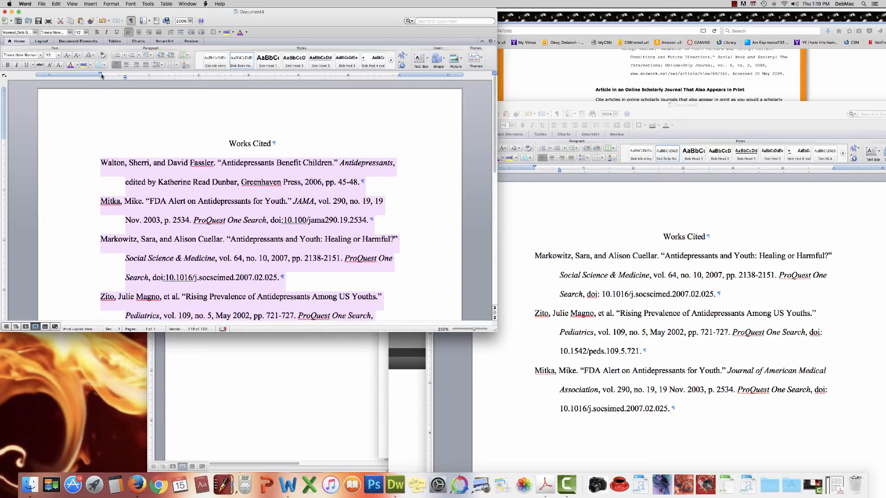
Step: Open Sort Text for the selected entries, sorting paragraphs by text in ascending order
{"action": "left_click_drag", "start_coordinate": [106, 12], "coordinate": [162, 40]}
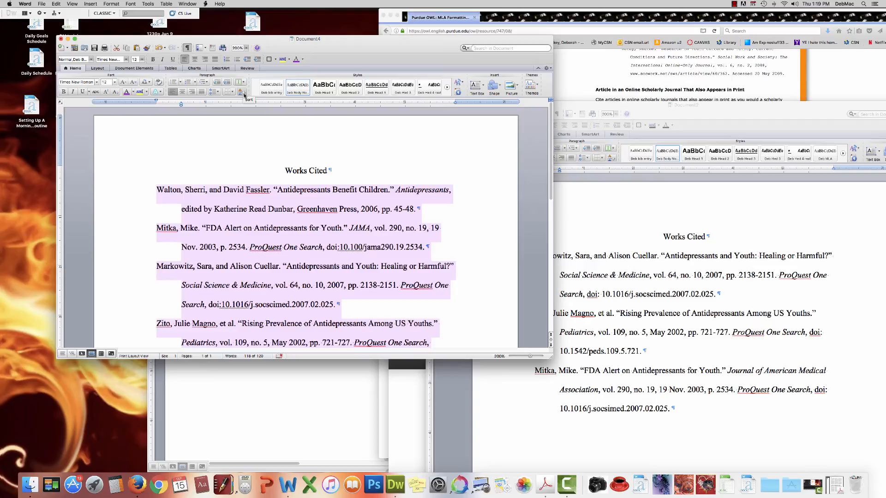
{"action": "left_click", "coordinate": [243, 94]}
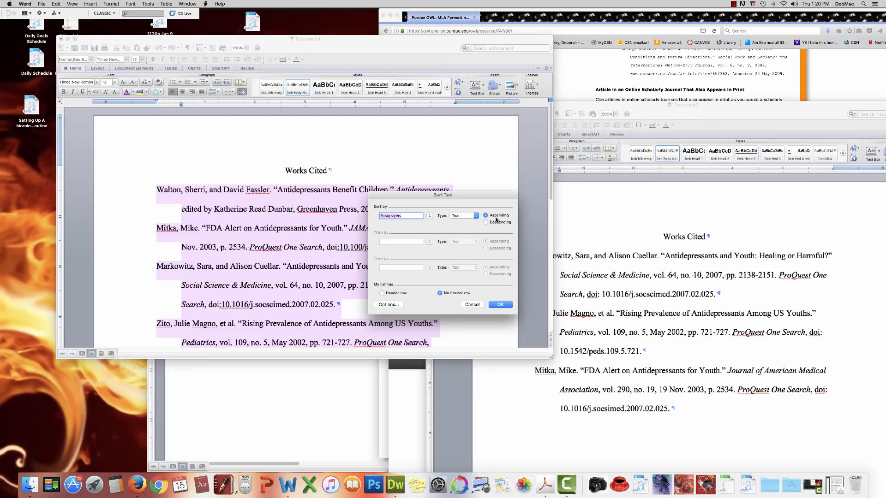
Step: Sort the entries ascending: Markowitz, both Mitka citations, Walton, then Zito, and check the list
{"action": "left_click", "coordinate": [495, 305]}
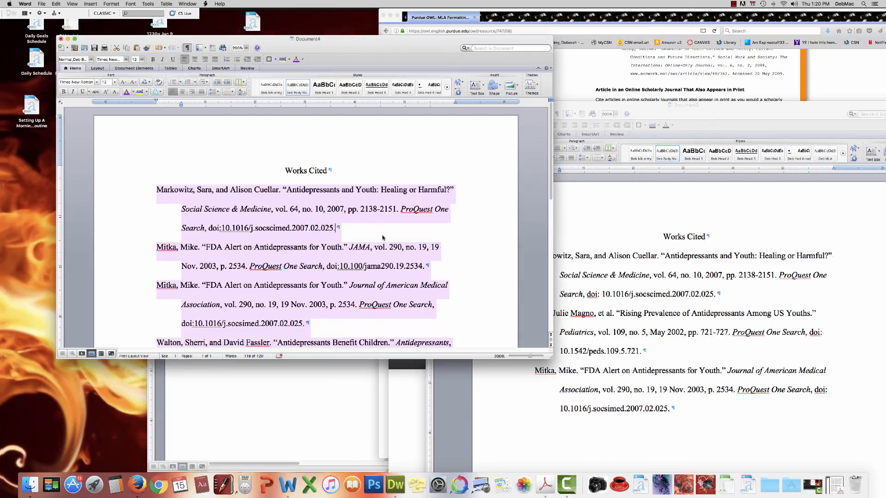
{"action": "left_click", "coordinate": [381, 236]}
{"action": "scroll", "coordinate": [380, 235], "scroll_direction": "down", "scroll_amount": 1}
{"action": "scroll", "coordinate": [380, 235], "scroll_direction": "down", "scroll_amount": 5}
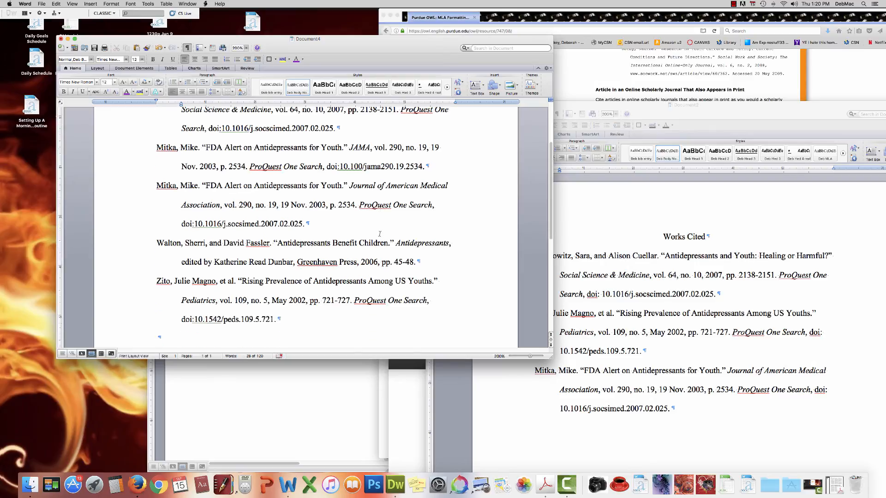
{"action": "scroll", "coordinate": [379, 235], "scroll_direction": "up", "scroll_amount": 6}
{"action": "scroll", "coordinate": [380, 234], "scroll_direction": "down", "scroll_amount": 9}
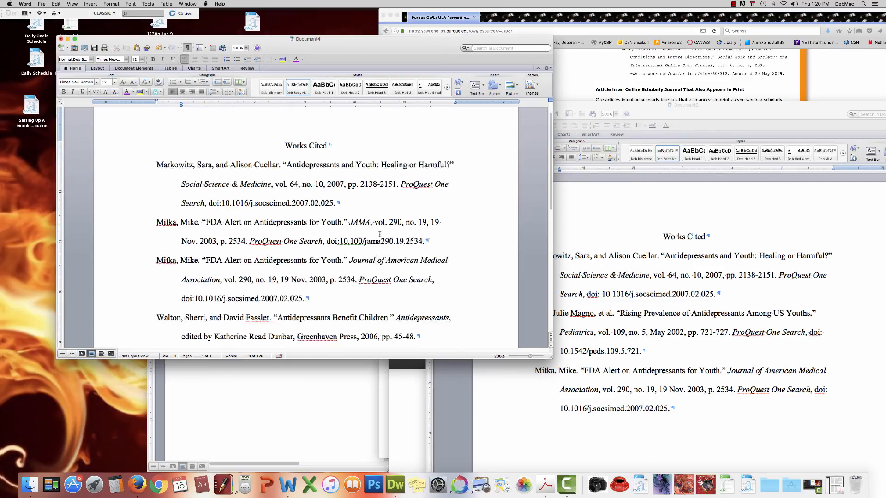
{"action": "scroll", "coordinate": [379, 234], "scroll_direction": "up", "scroll_amount": 8}
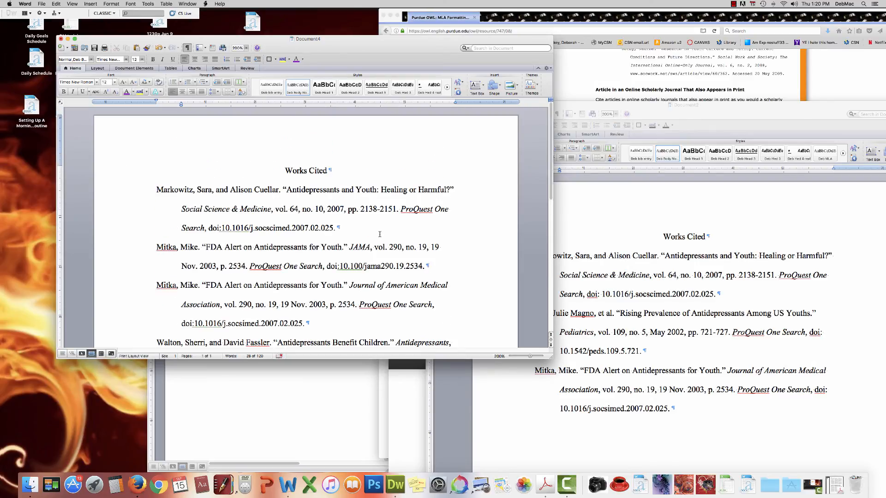
{"action": "scroll", "coordinate": [379, 234], "scroll_direction": "down", "scroll_amount": 2}
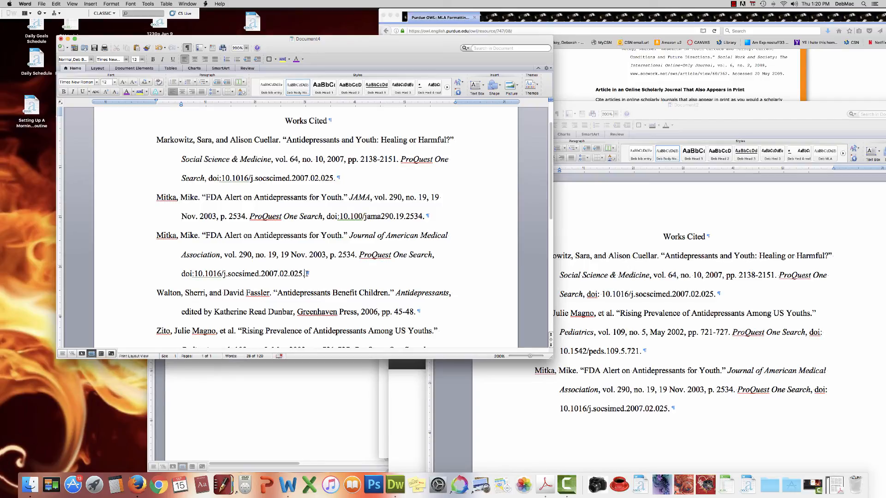
{"action": "left_click_drag", "start_coordinate": [305, 273], "coordinate": [157, 235]}
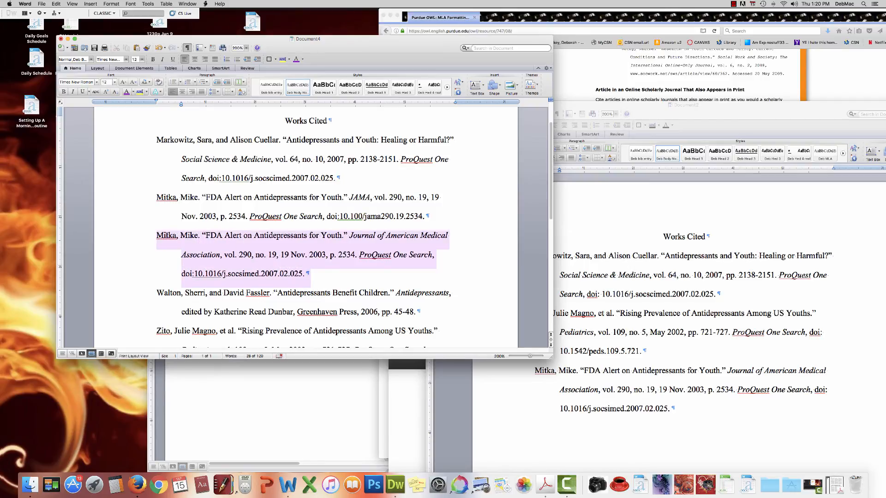
{"action": "type", "text": "M"}
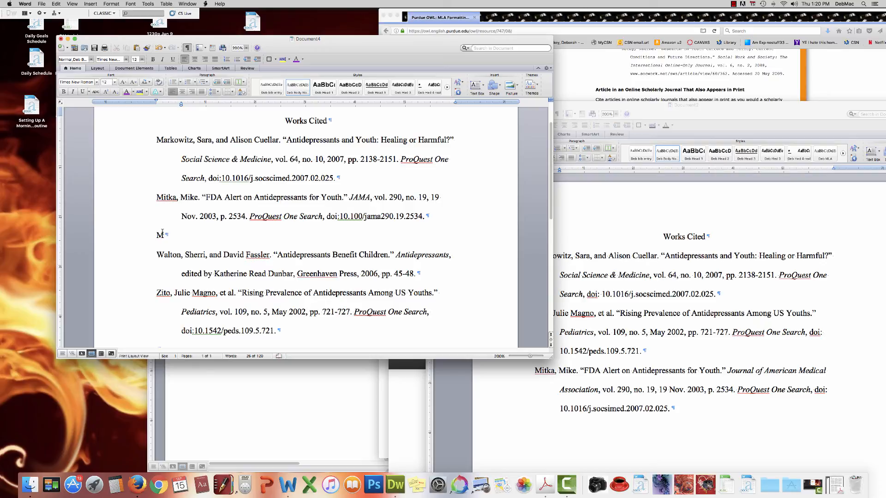
{"action": "key", "text": "BackSpace"}
{"action": "key", "text": "BackSpace"}
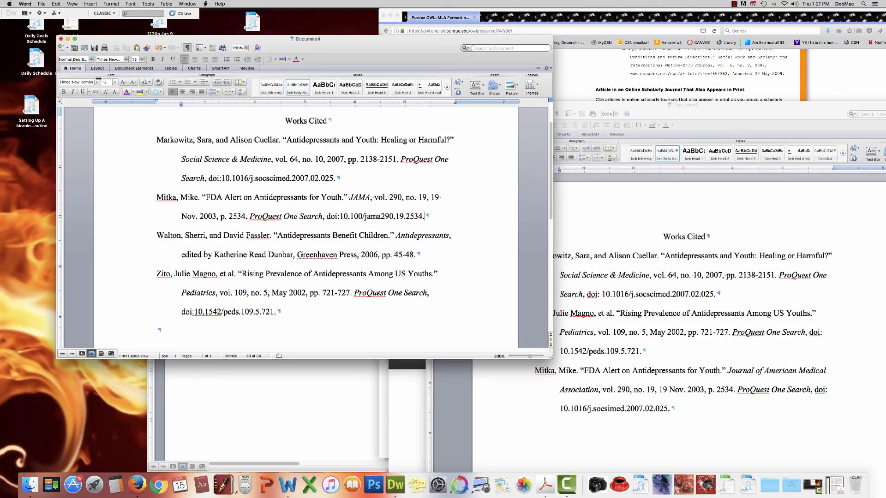
Step: Create a new blank document with 2.0 line spacing
{"action": "left_click", "coordinate": [42, 4]}
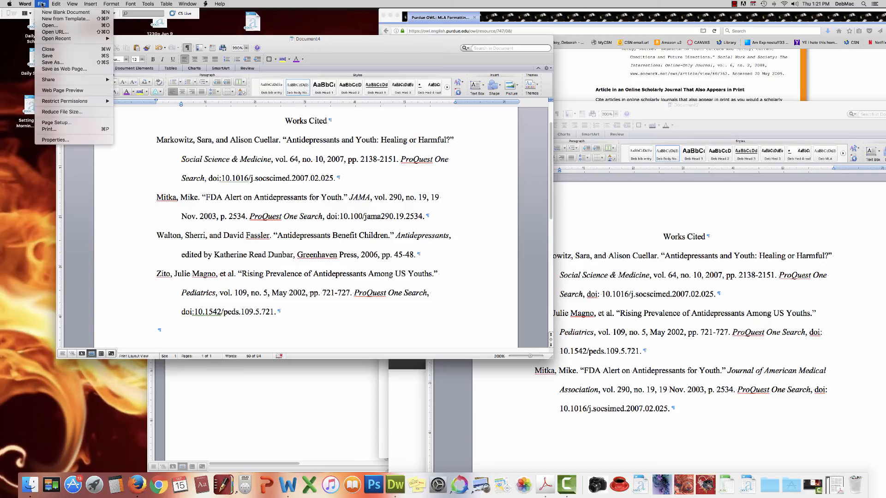
{"action": "left_click", "coordinate": [64, 12]}
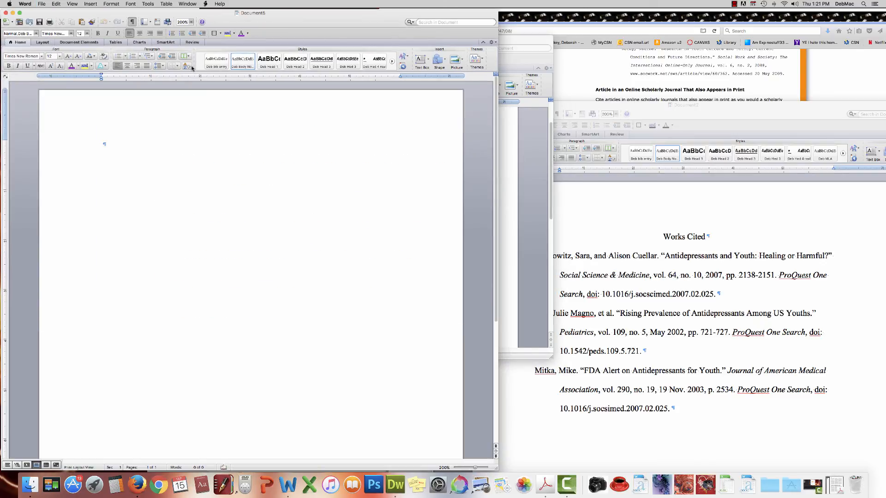
{"action": "left_click", "coordinate": [164, 68]}
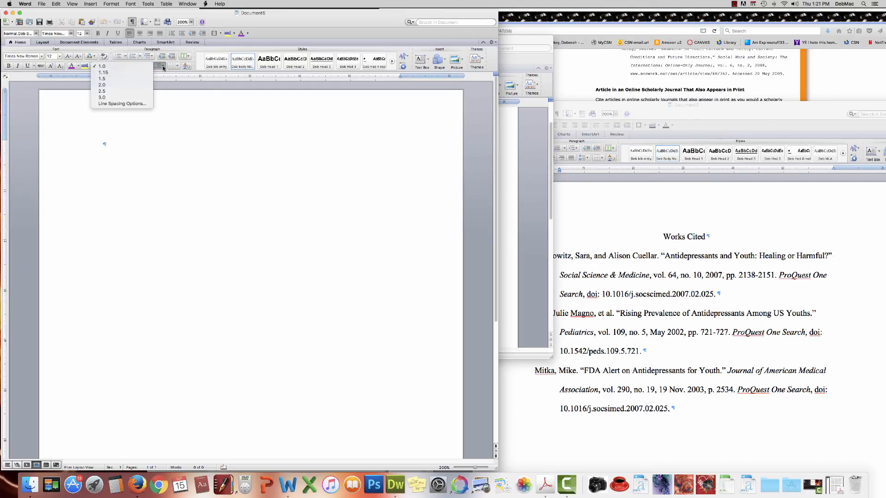
{"action": "left_click", "coordinate": [135, 86]}
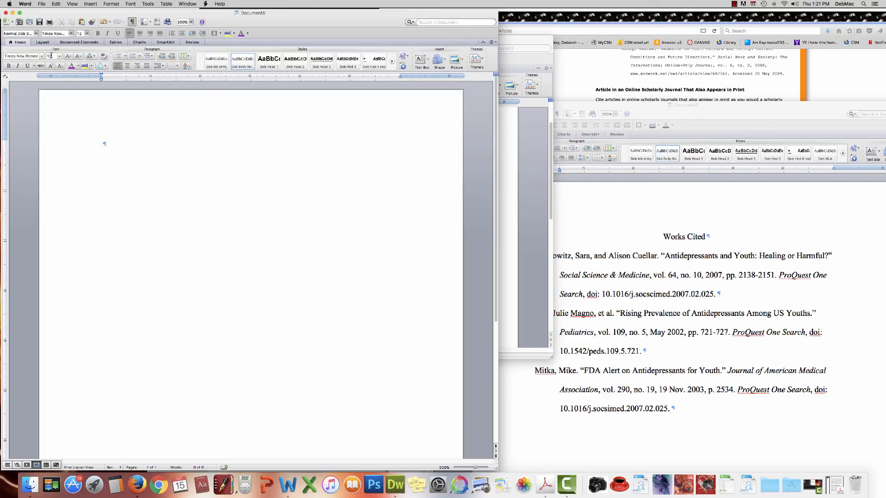
Step: Type two lines of placeholder essay text with the first line indented
{"action": "type", "text": "fdsjfdshdfshjkcd hkdfhufkd hkdfs hkjdf h kdsfh jkdsf h jkdfs hkdsf hfhfd hdfk hfd hu dfh fdsh fd h df"}
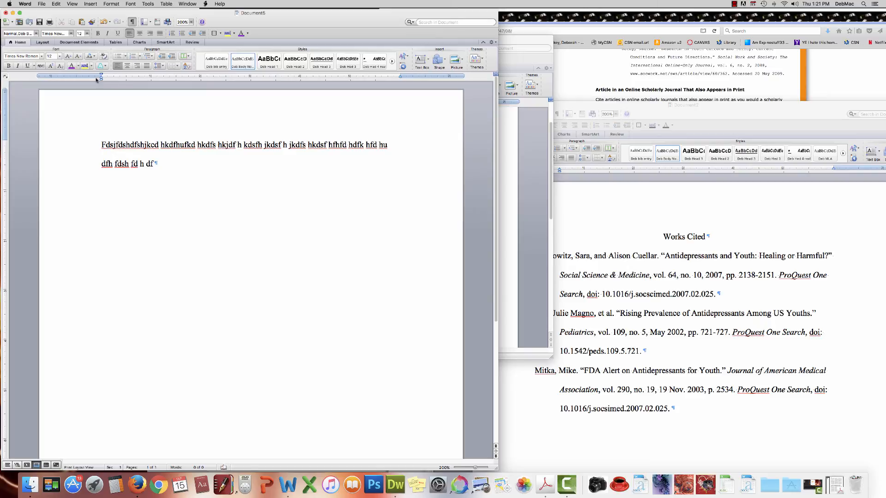
{"action": "left_click_drag", "start_coordinate": [101, 75], "coordinate": [126, 75]}
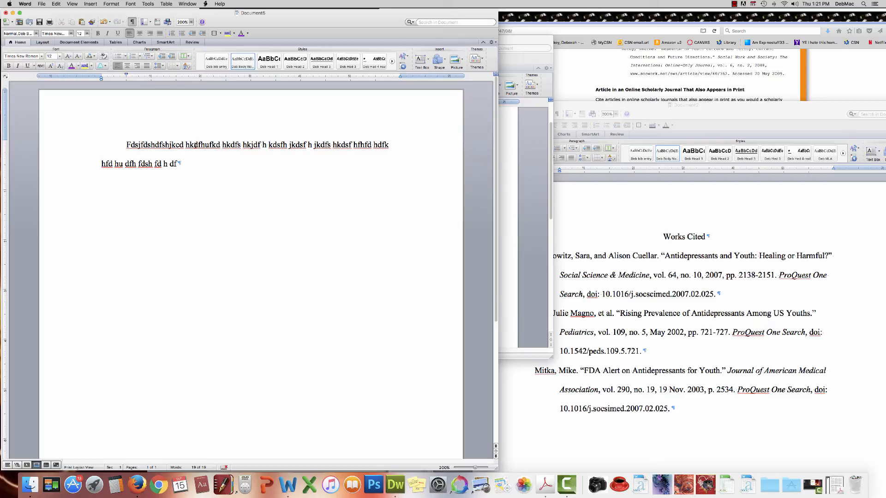
{"action": "type", "text": "dksajsjldsjkdshkjds"}
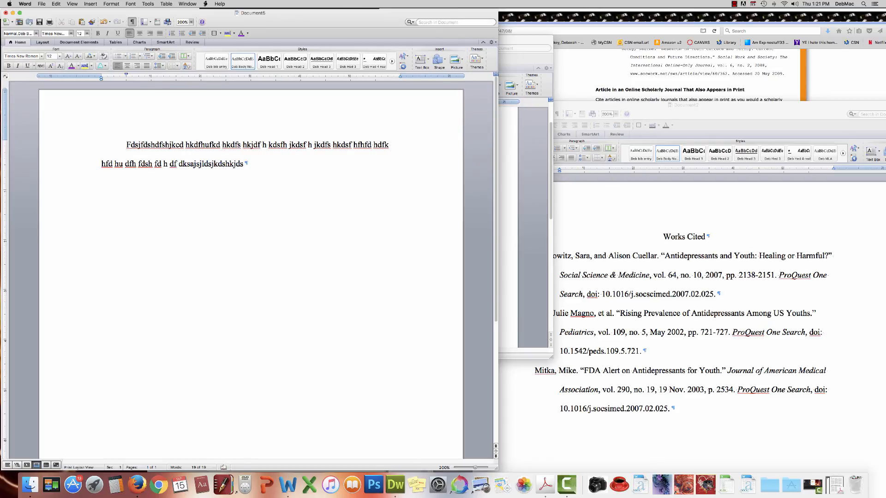
{"action": "type", "text": "hjkdfhjkdf  hjks h dh  fdhkd hkf"}
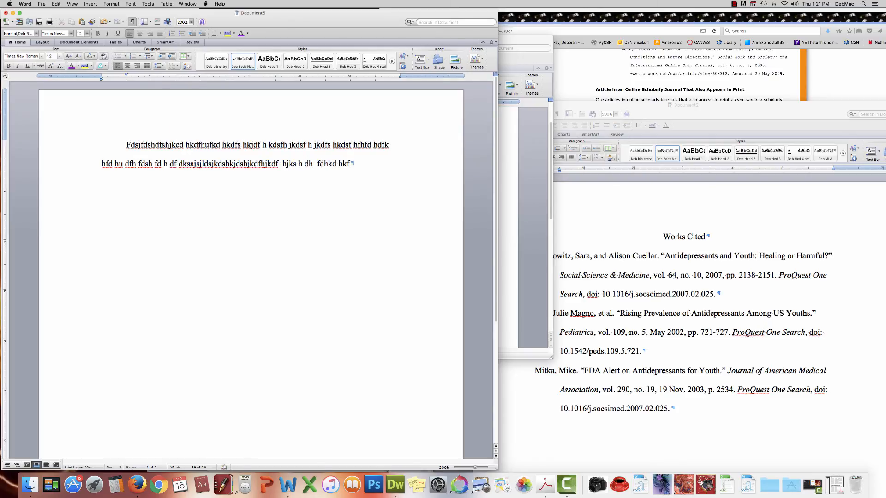
{"action": "type", "text": "h  fh dsfh fshjfdks jh fd h ks jhkfsd h jksvd hs."}
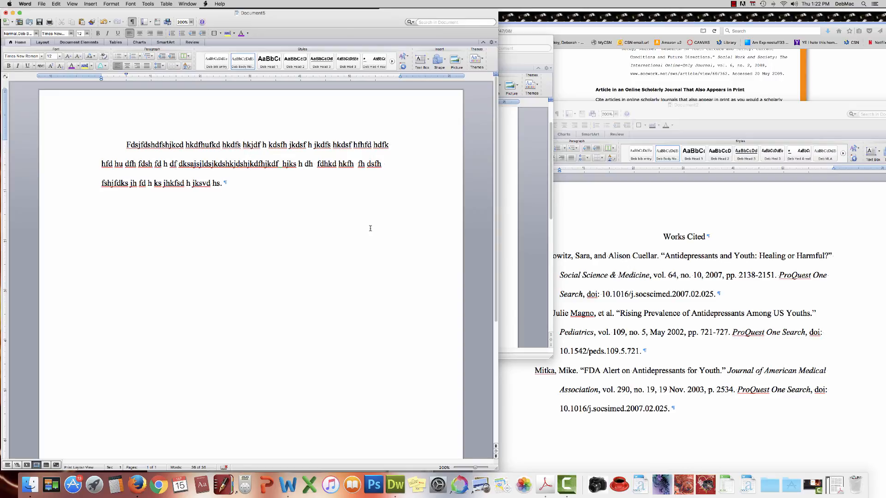
Step: Insert a page break after the essay paragraph, then bring Document2 back to the front
{"action": "left_click", "coordinate": [91, 4]}
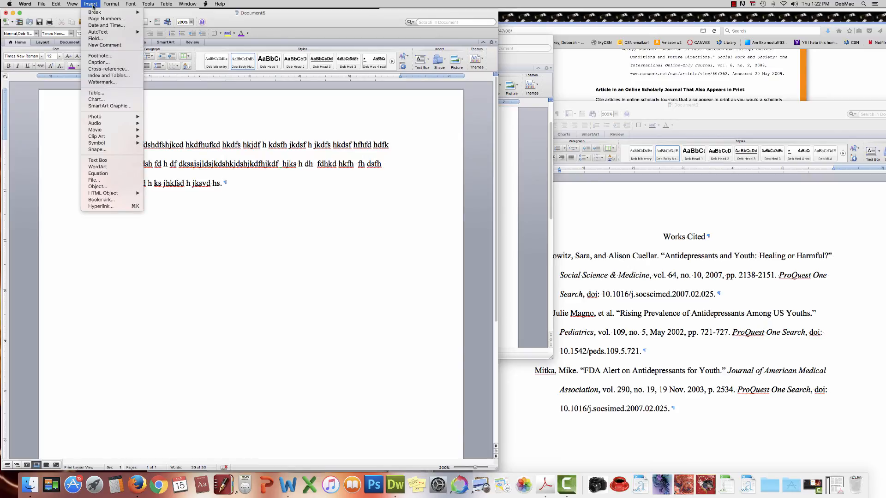
{"action": "mouse_move", "coordinate": [92, 14]}
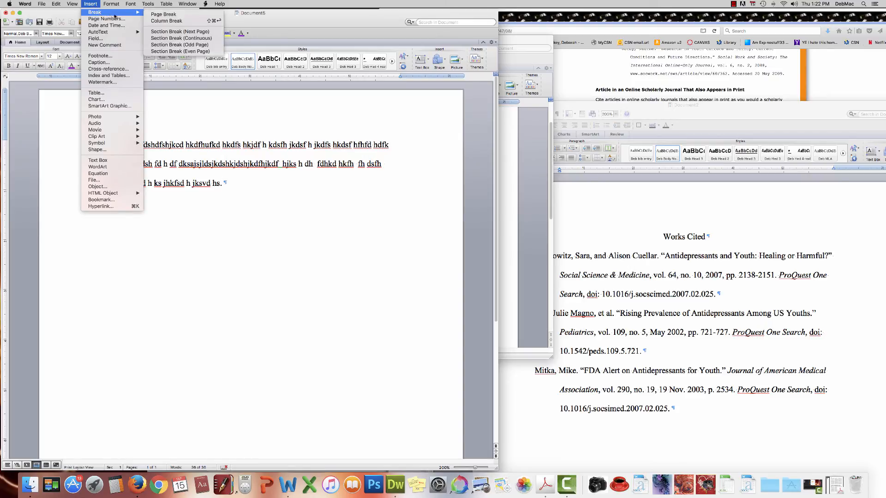
{"action": "left_click", "coordinate": [154, 15]}
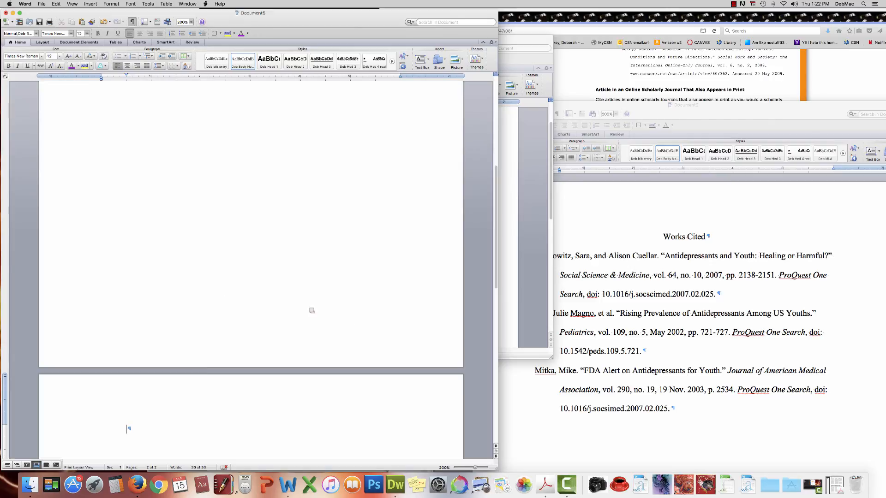
{"action": "left_click", "coordinate": [646, 231]}
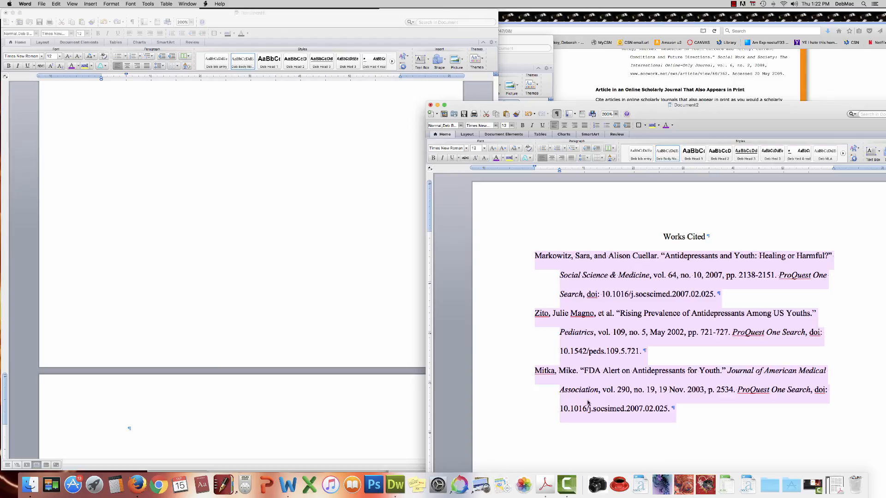
Step: Select All and copy the entire Works Cited document in Document2
{"action": "scroll", "coordinate": [566, 298], "scroll_direction": "down", "scroll_amount": 2}
{"action": "scroll", "coordinate": [566, 298], "scroll_direction": "up", "scroll_amount": 2}
{"action": "left_click", "coordinate": [56, 4]}
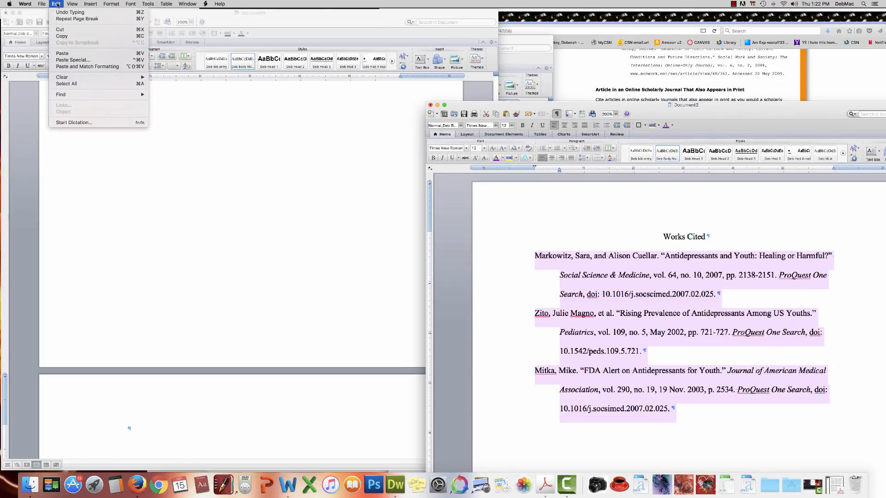
{"action": "left_click", "coordinate": [73, 84]}
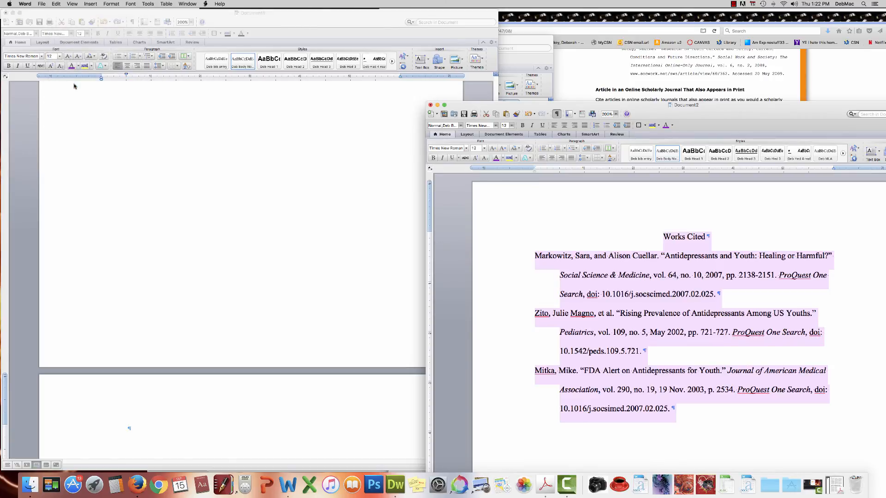
{"action": "left_click", "coordinate": [56, 4]}
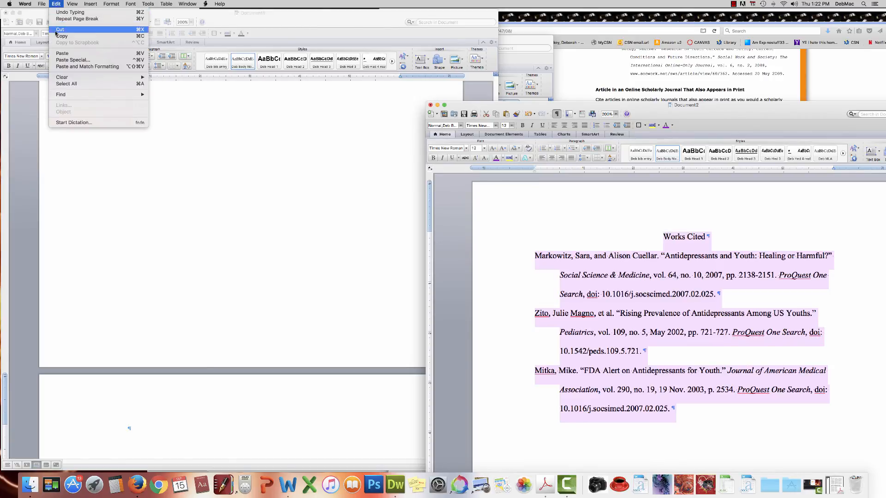
{"action": "left_click", "coordinate": [148, 219]}
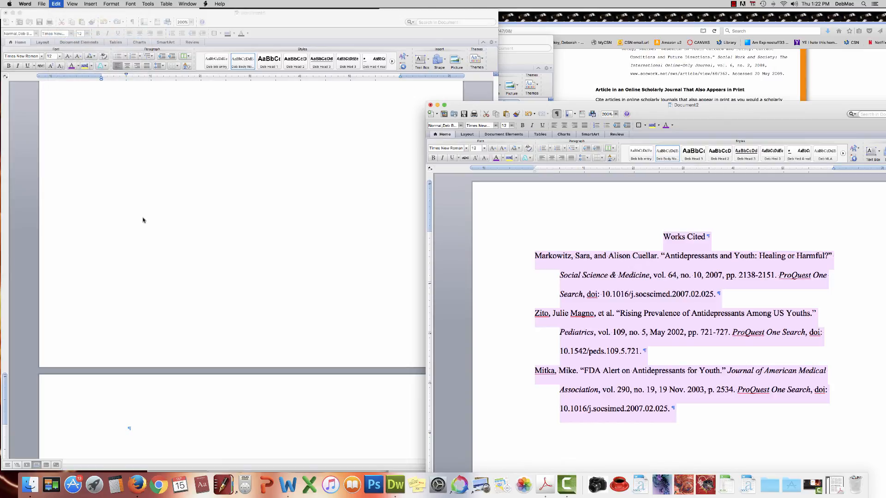
Step: Switch to Document5 and put the cursor at the top of page 2
{"action": "left_click", "coordinate": [143, 220]}
{"action": "scroll", "coordinate": [142, 218], "scroll_direction": "down", "scroll_amount": 5}
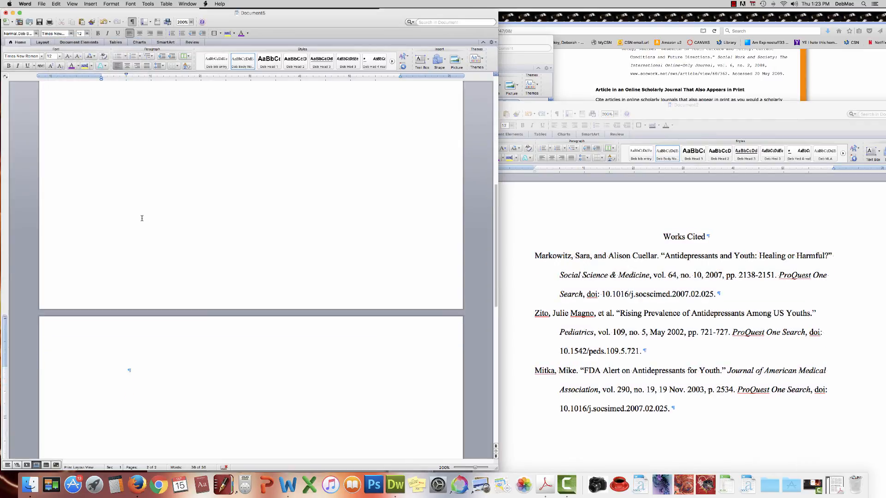
{"action": "scroll", "coordinate": [142, 218], "scroll_direction": "up", "scroll_amount": 15}
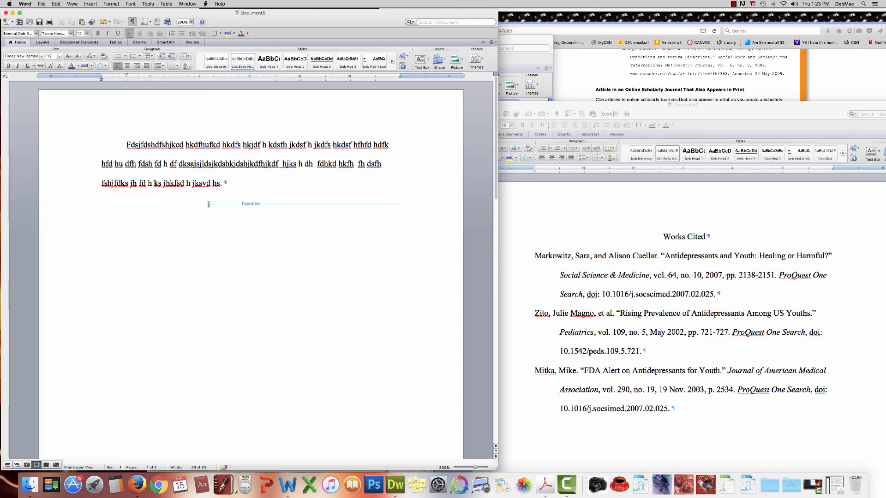
{"action": "scroll", "coordinate": [182, 243], "scroll_direction": "down", "scroll_amount": 10}
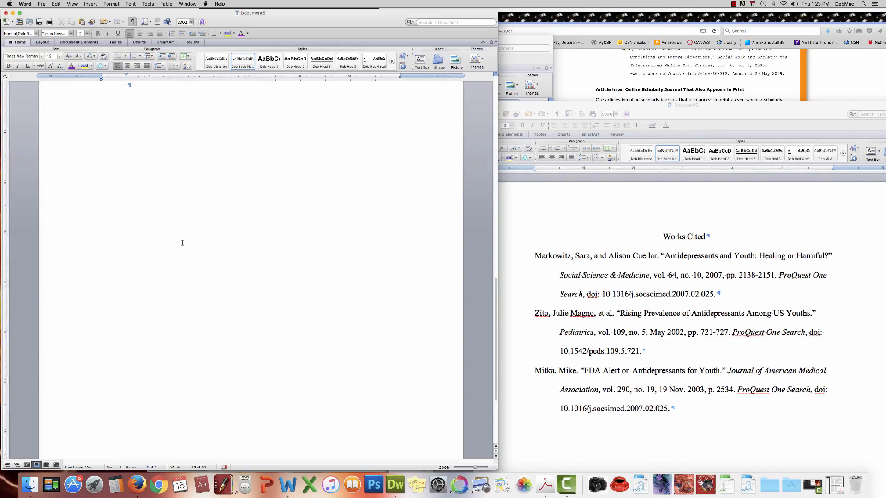
{"action": "scroll", "coordinate": [182, 243], "scroll_direction": "up", "scroll_amount": 2}
{"action": "left_click", "coordinate": [128, 161]}
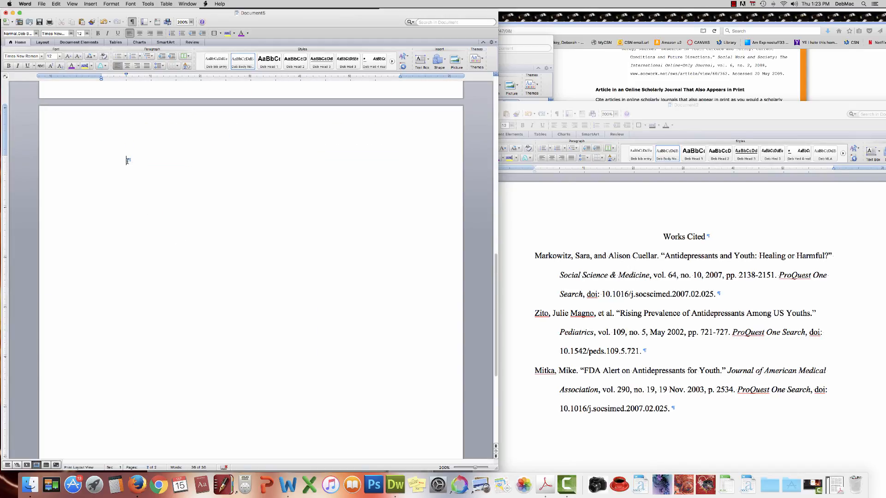
Step: Paste the Works Cited heading with the Markowitz, Zito and Mitka entries onto page 2
{"action": "right_click", "coordinate": [128, 160]}
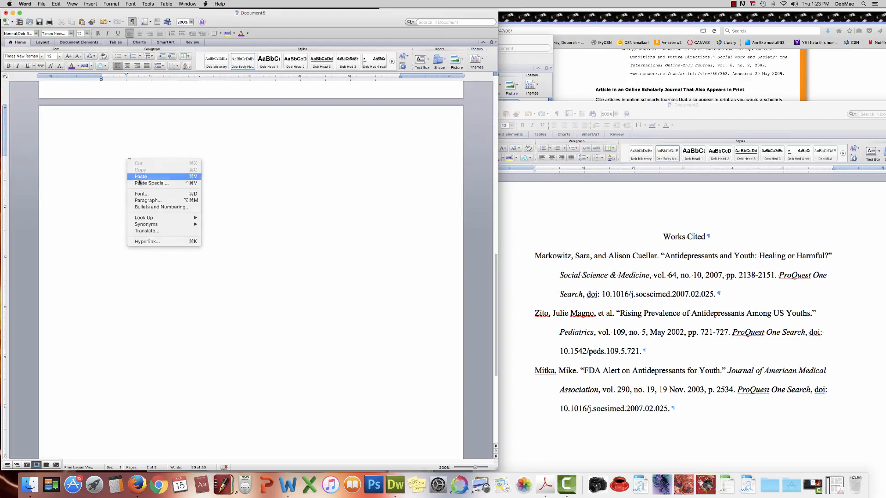
{"action": "left_click", "coordinate": [138, 179]}
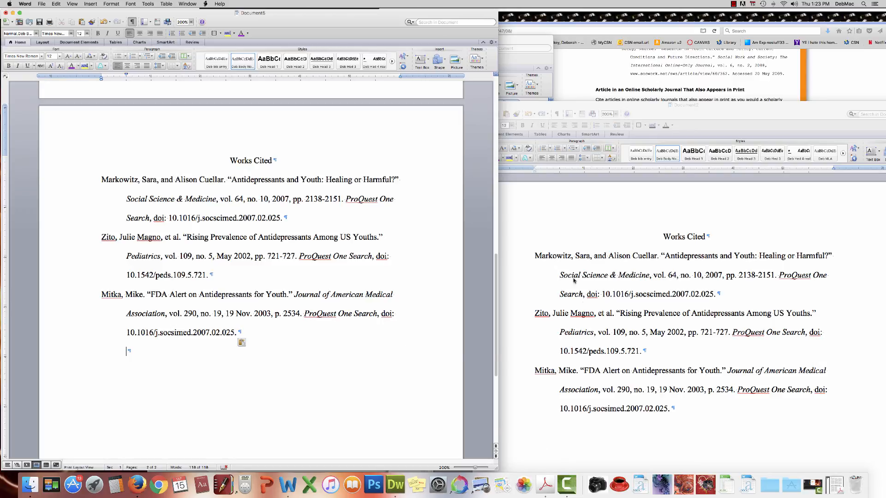
{"action": "scroll", "coordinate": [331, 284], "scroll_direction": "up", "scroll_amount": 8}
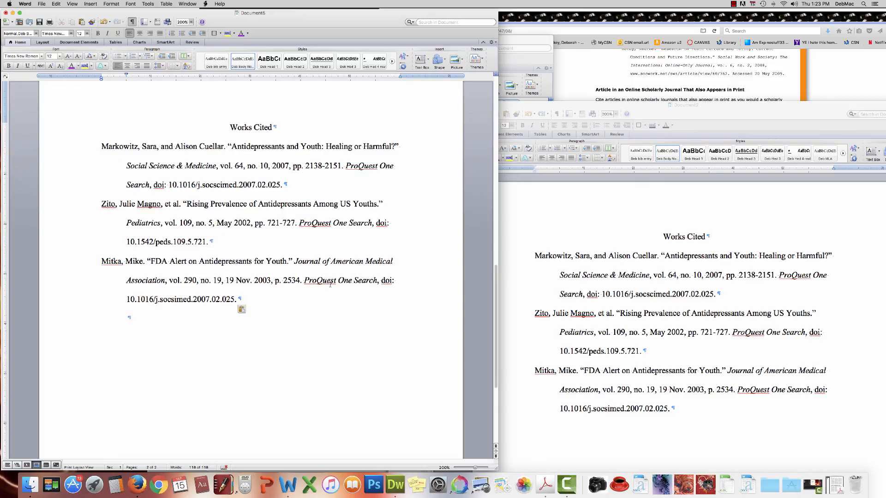
{"action": "scroll", "coordinate": [330, 285], "scroll_direction": "down", "scroll_amount": 8}
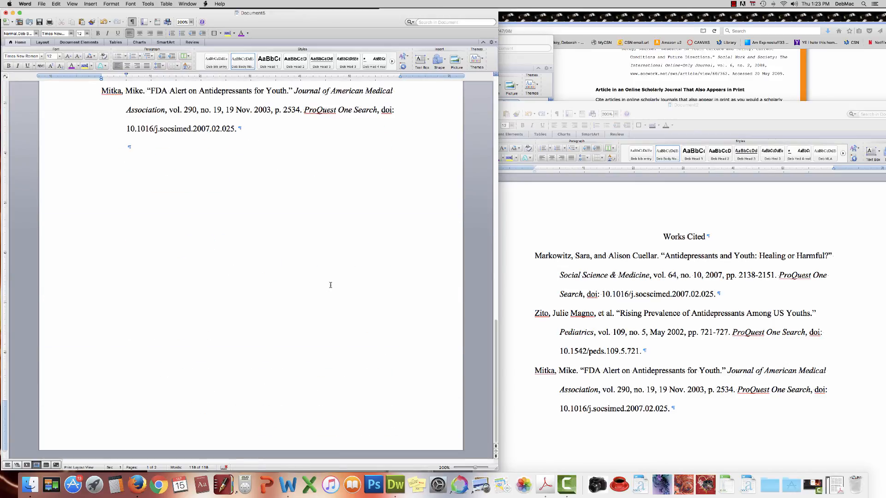